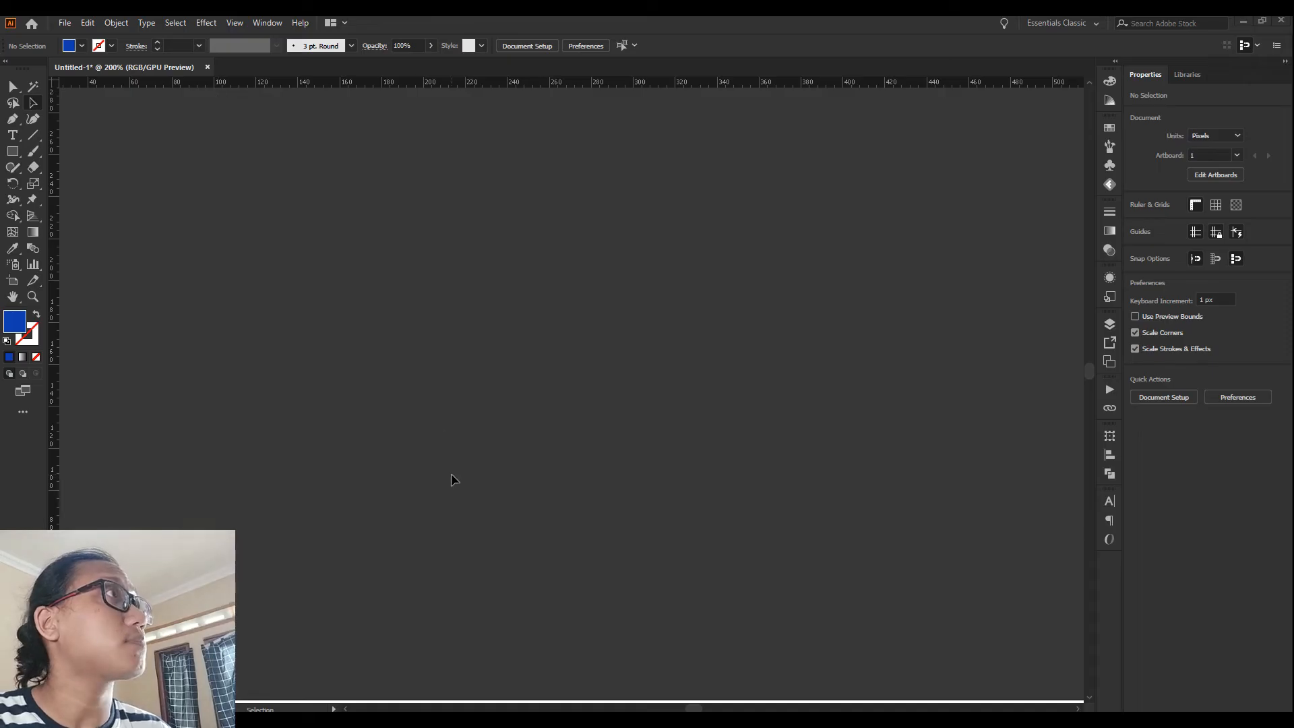
Step: Delete the four stars in the second and third columns of the Copy Object example, keeping the first column
scroll(343, 232, "down", 2)
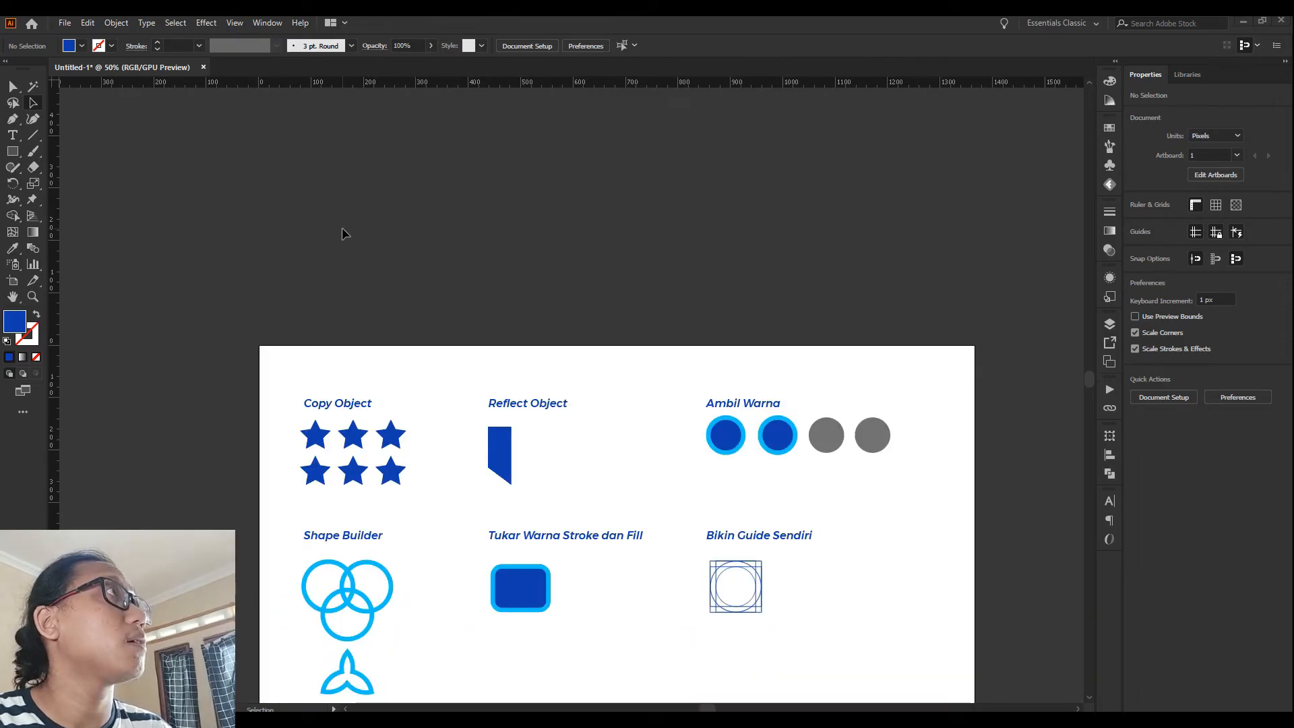
scroll(362, 273, "down", 1)
scroll(268, 317, "up", 3)
scroll(298, 303, "down", 2)
scroll(210, 214, "up", 2)
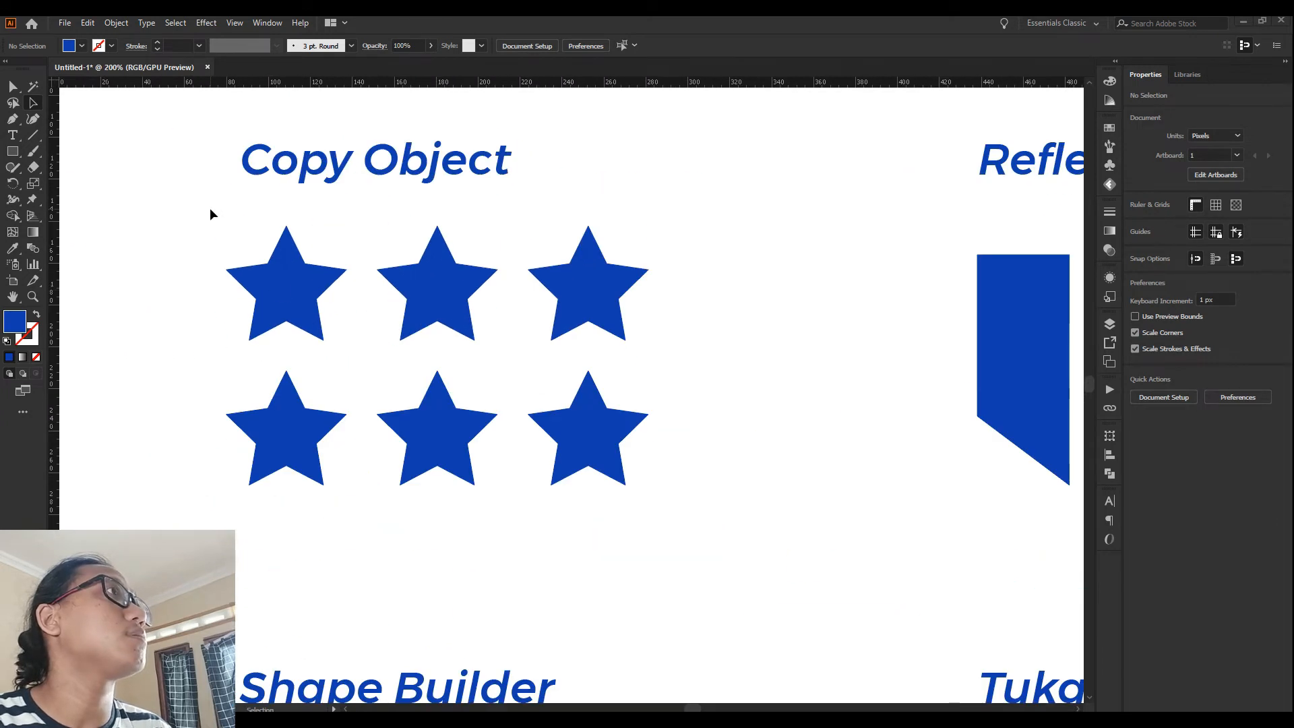
scroll(283, 297, "right", 3)
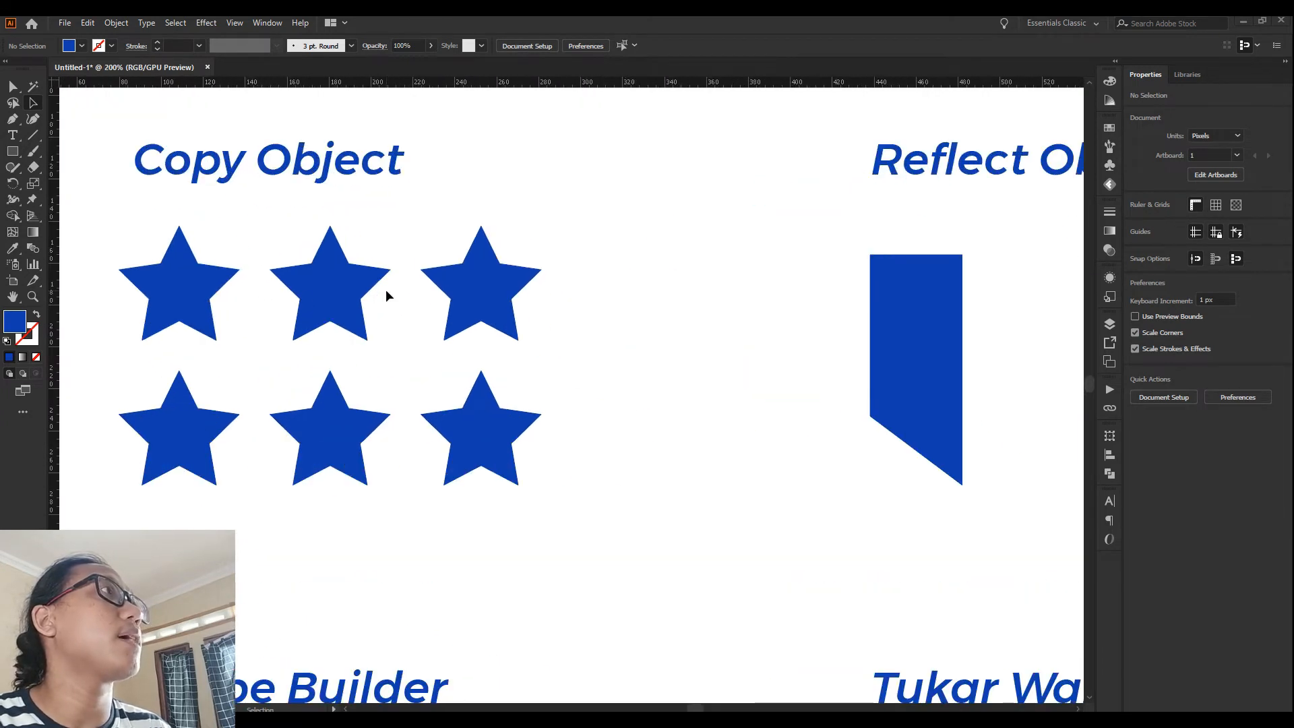
left_click(340, 298)
left_click(495, 488)
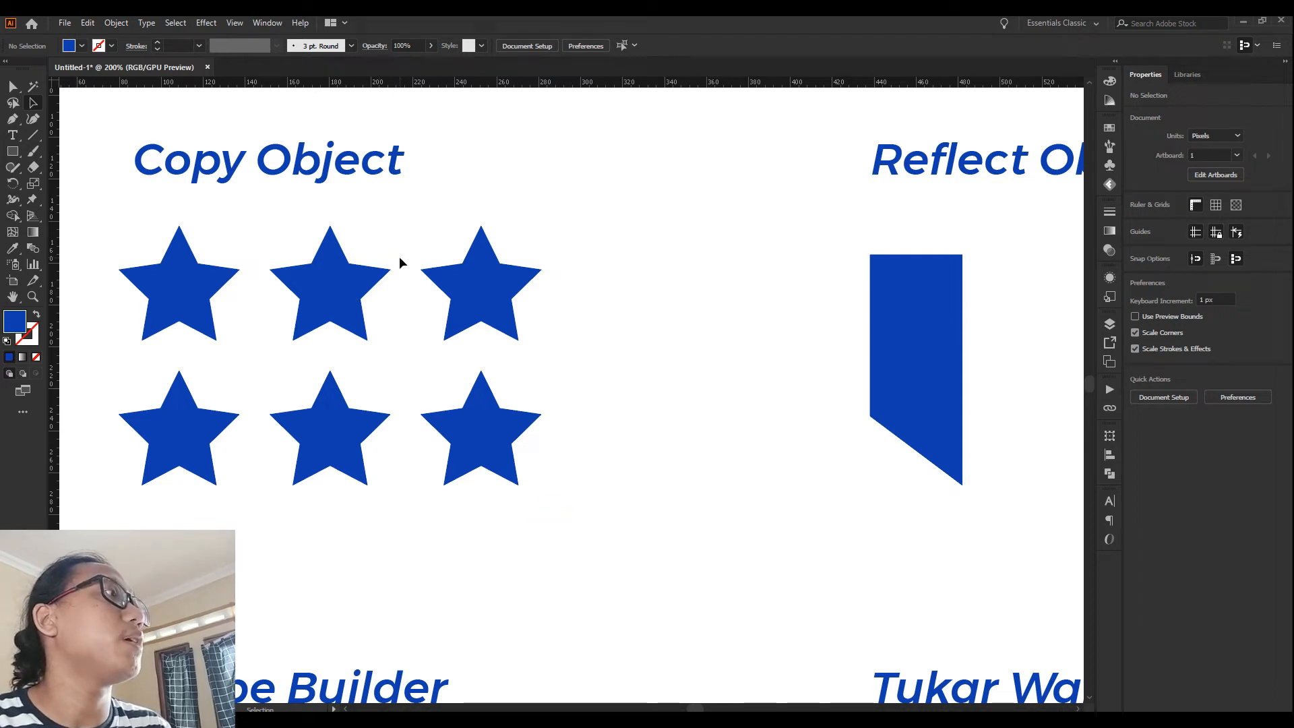
left_click_drag(617, 597, 260, 201)
key("Delete")
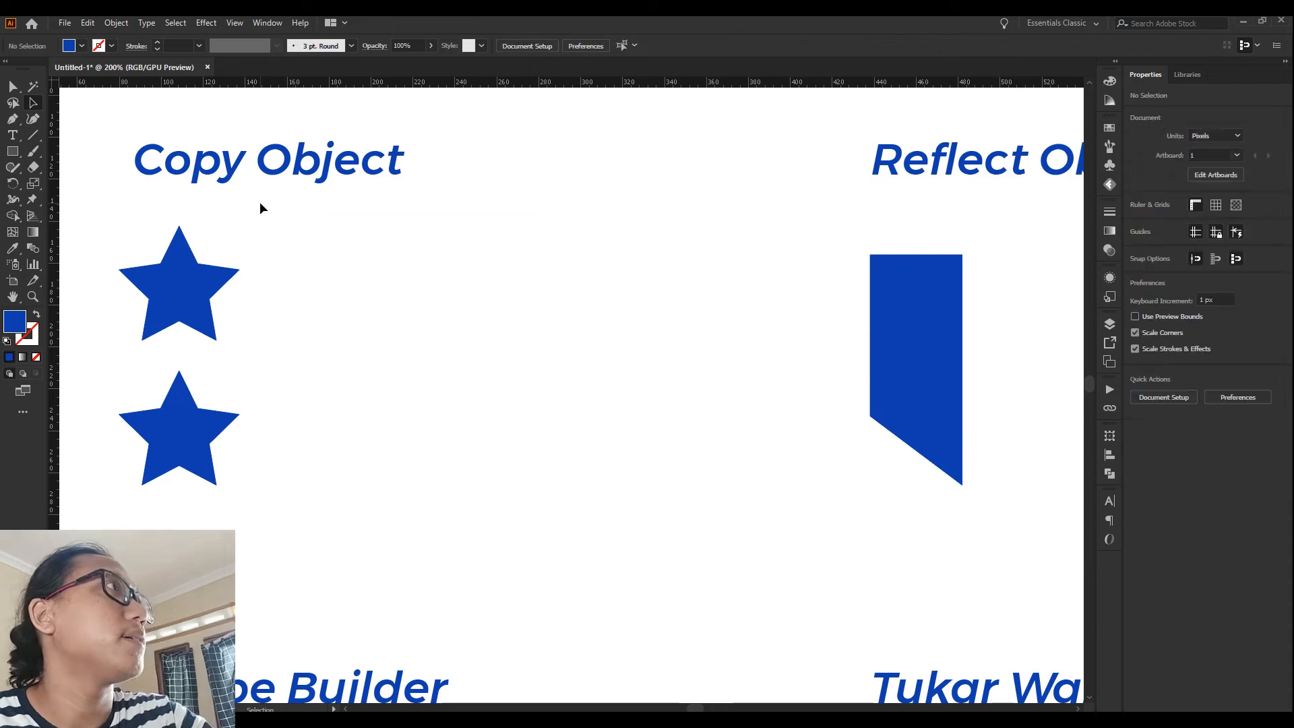
Step: Copy the upper star to the clipboard and paste a duplicate onto the artboard
left_click(154, 309)
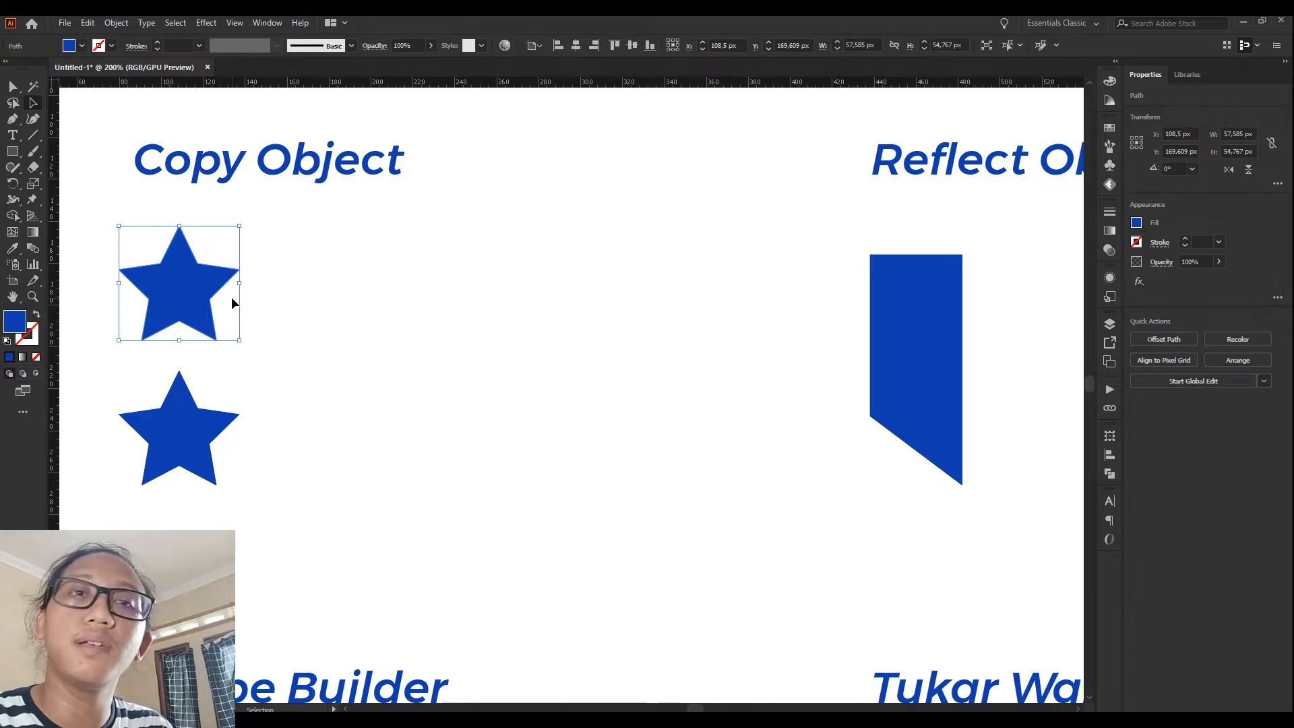
key("a")
left_click(430, 291)
left_click(159, 288)
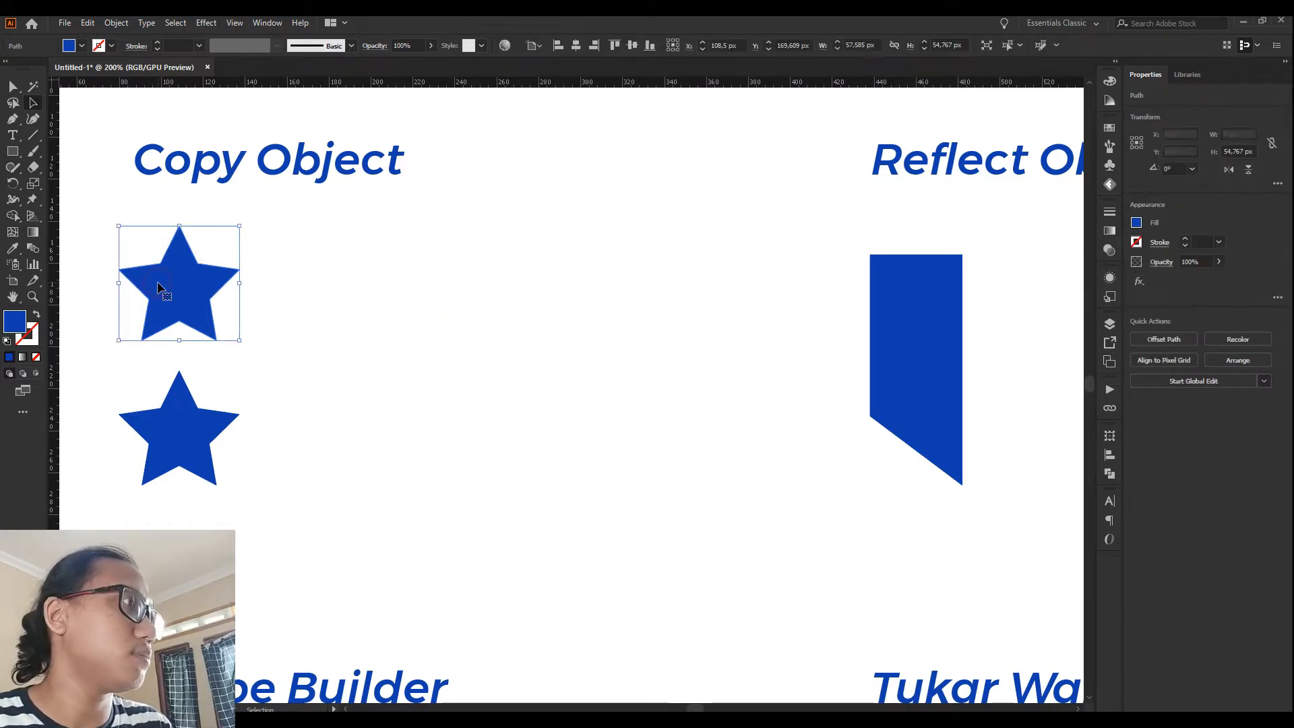
key("v")
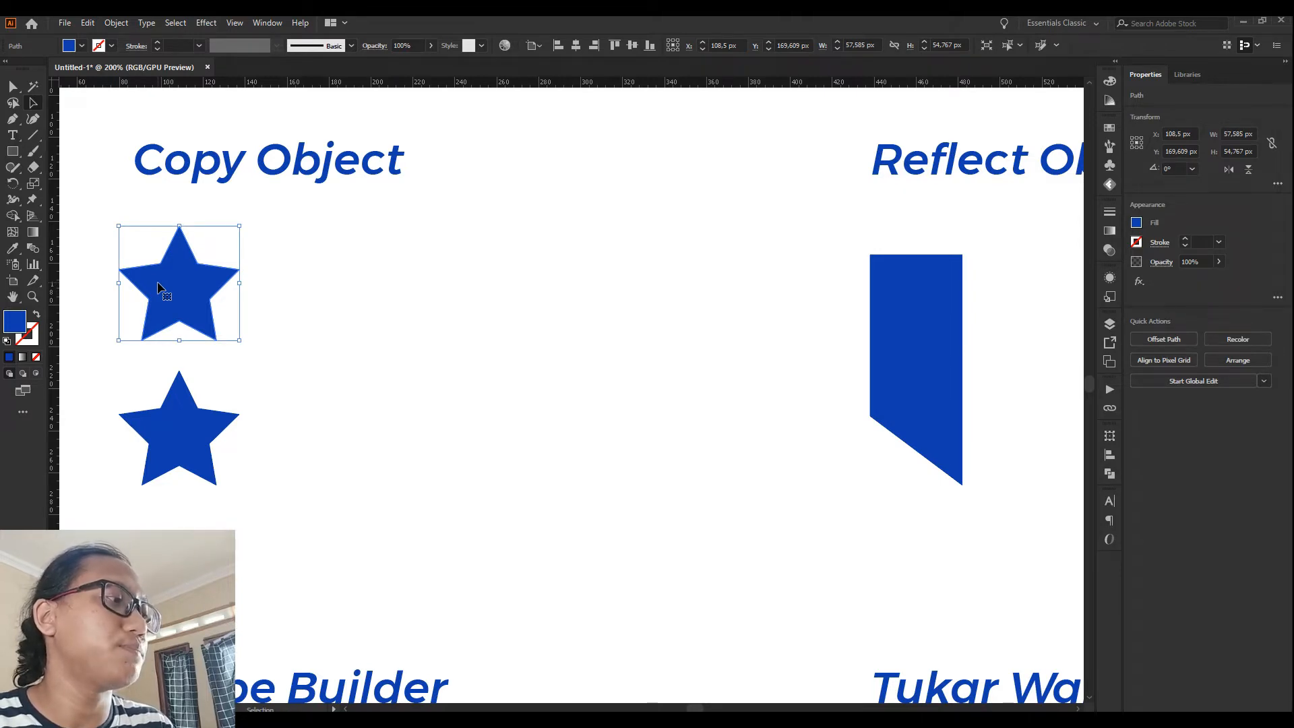
key("a")
key("ctrl+c")
key("ctrl+v")
key("v")
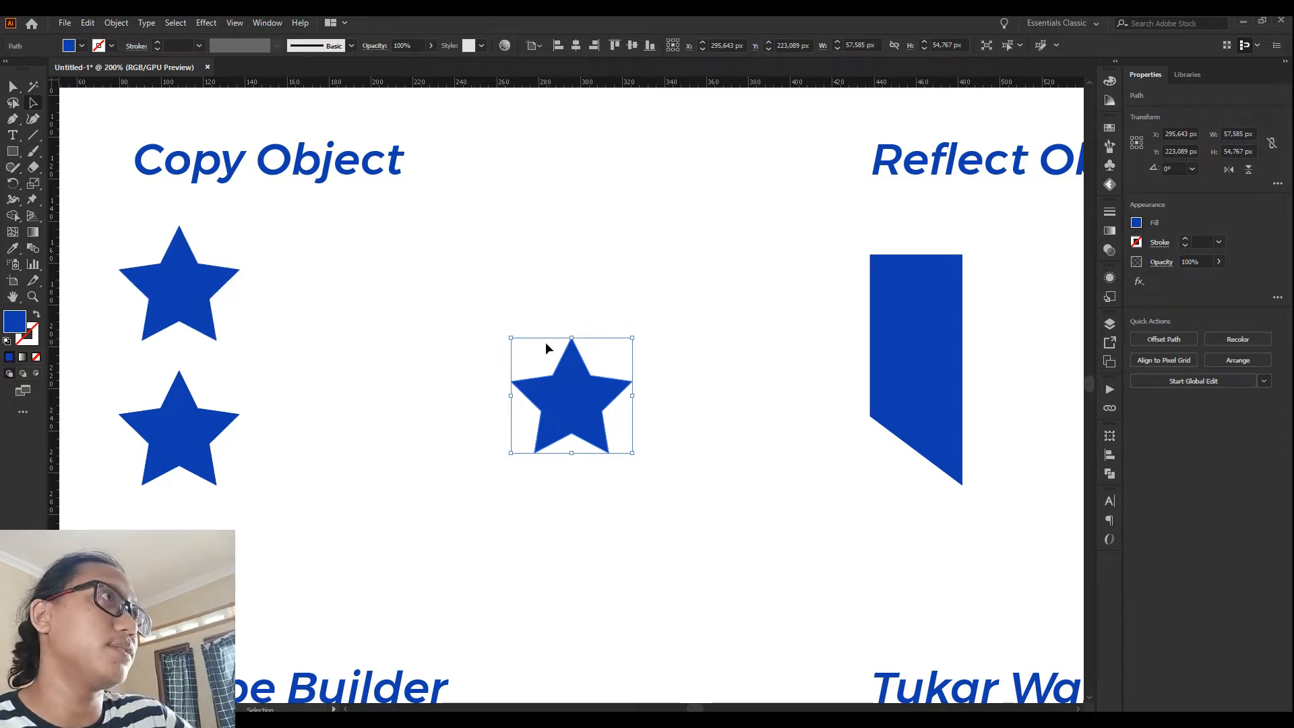
Step: Delete the pasted star in the open space beside the first column
left_click(605, 278)
left_click(586, 412)
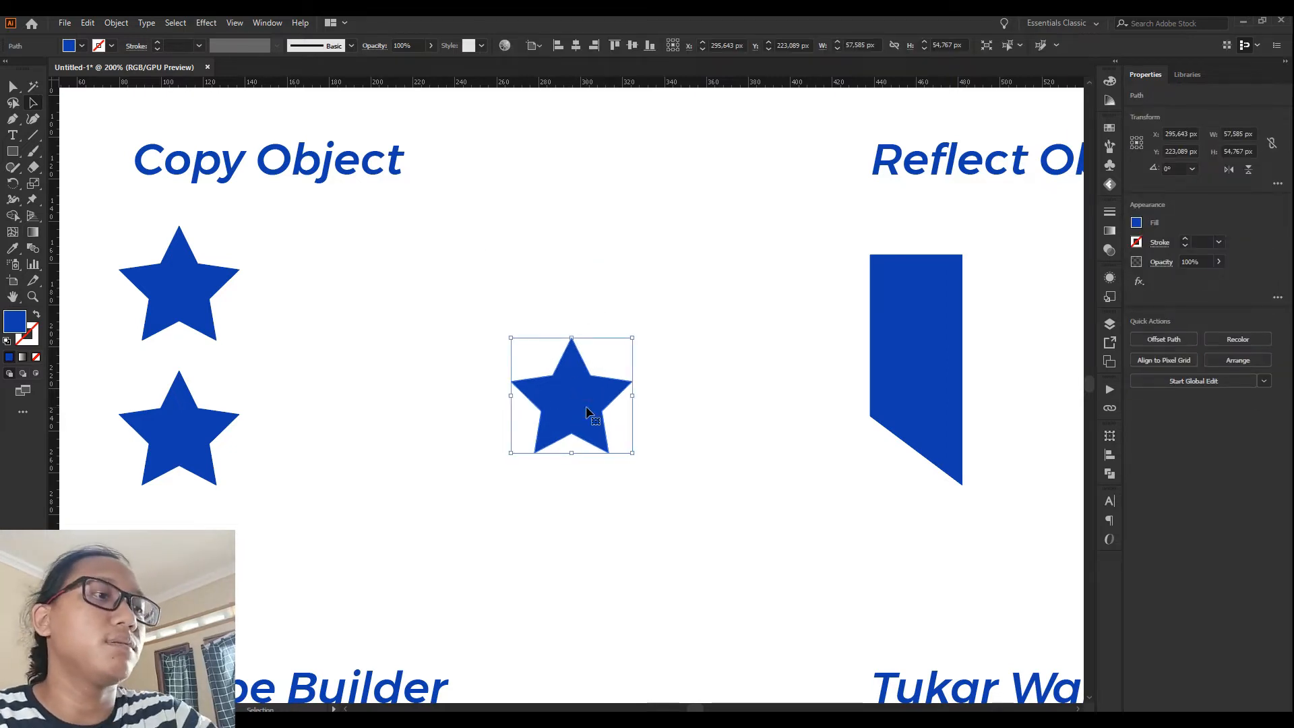
key("Delete")
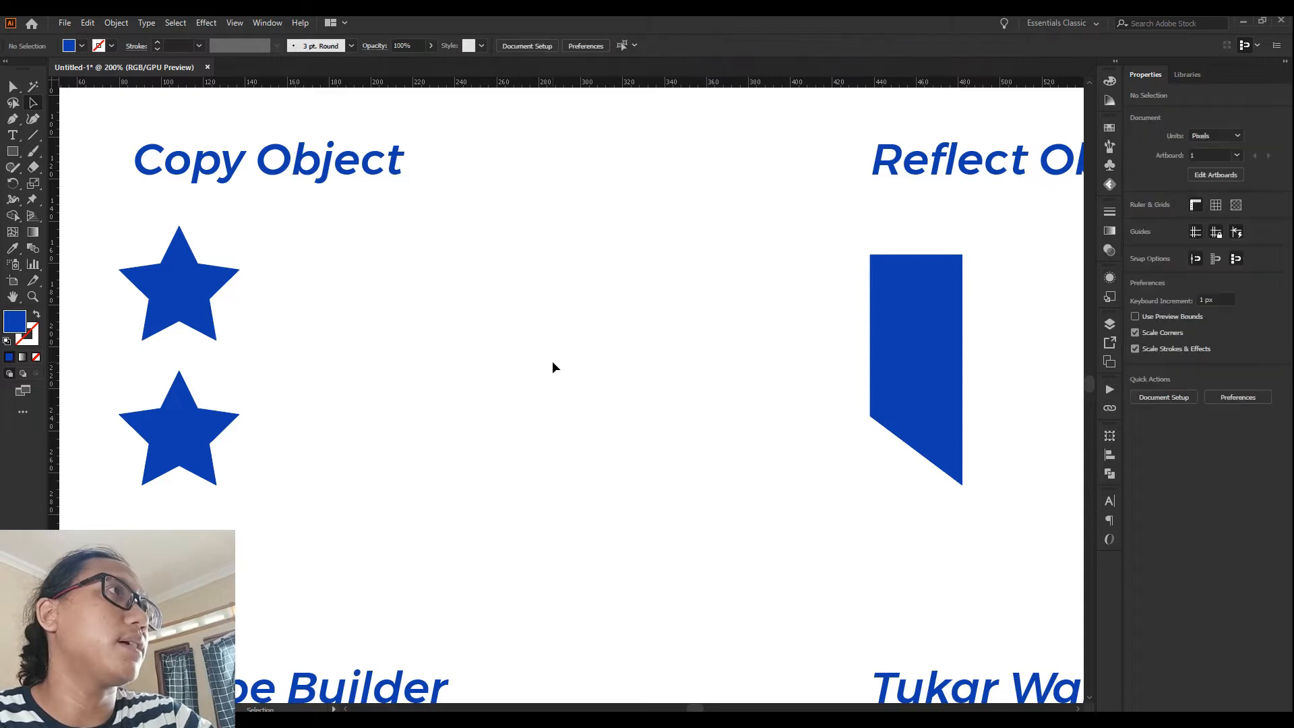
Step: Duplicate the upper star straight to the right within its row, placing the copy at about X 190 px
left_click(138, 273)
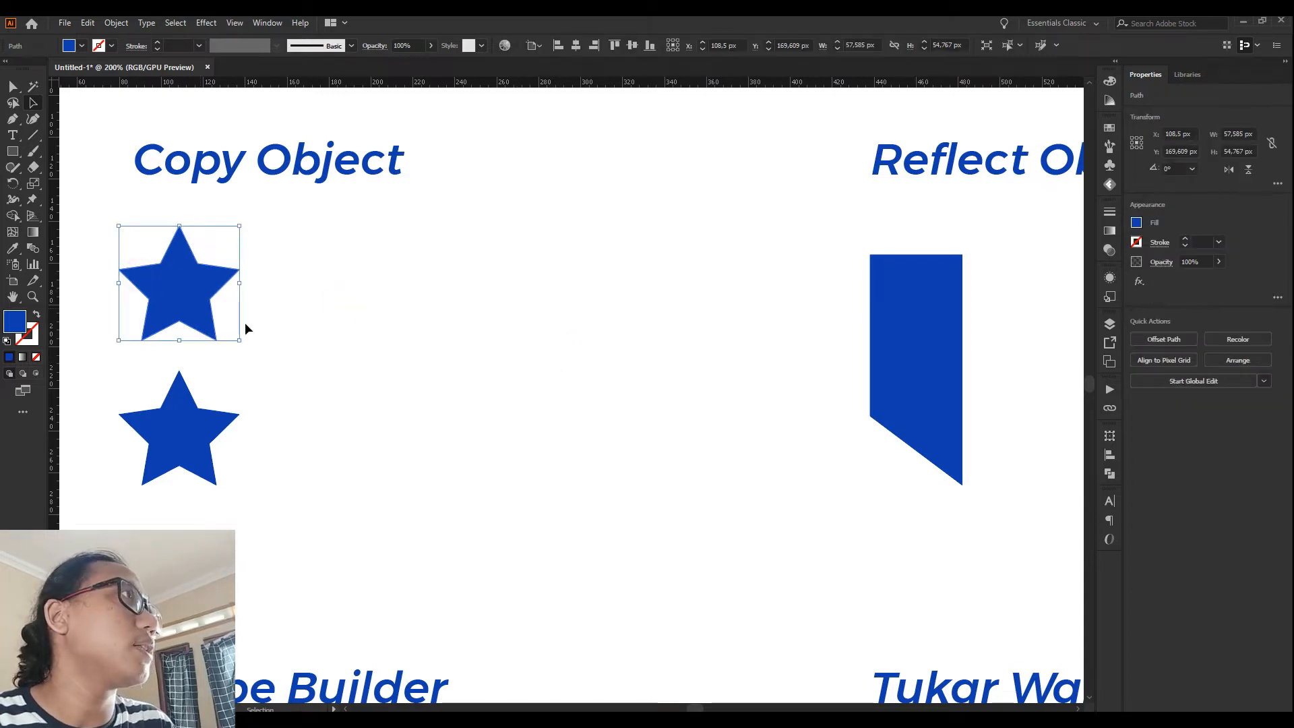
left_click(427, 303)
left_click(174, 281)
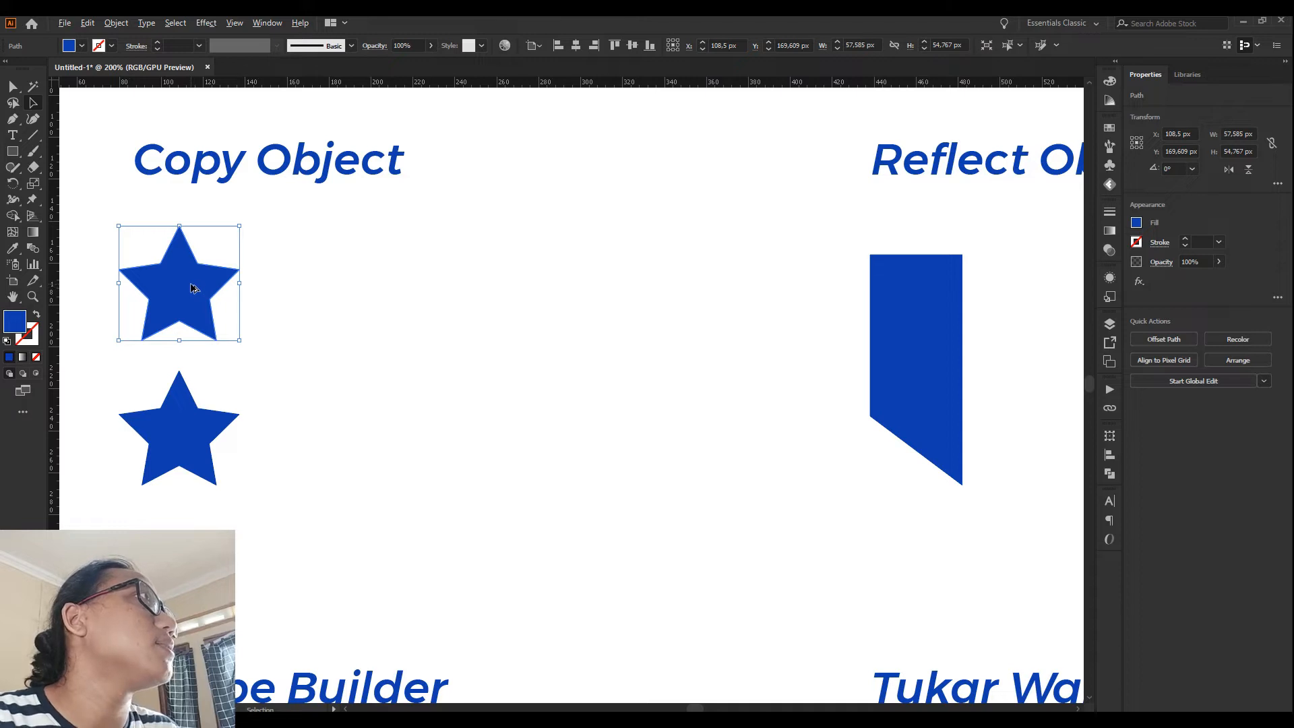
left_click_drag(169, 282, 339, 330)
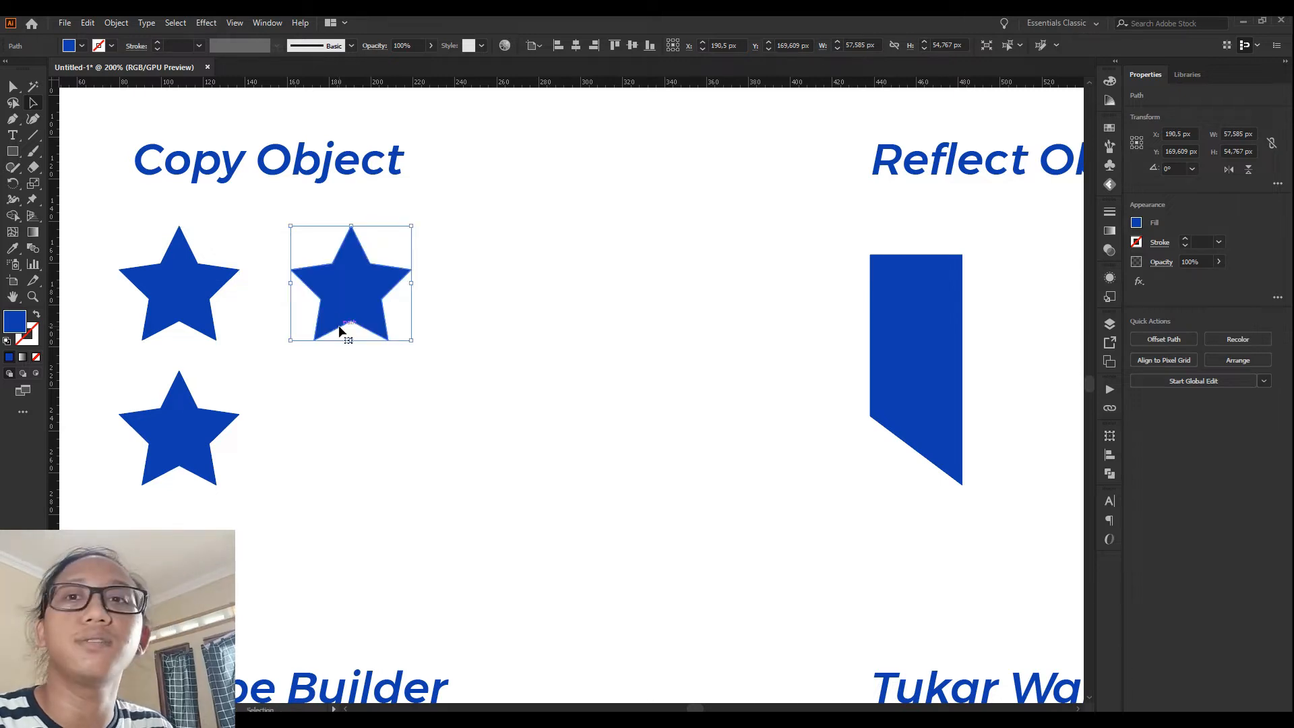
Step: Duplicate the second star of the upper row straight to the right, placing the copy at about X 278 px
left_click(422, 376)
left_click(340, 300)
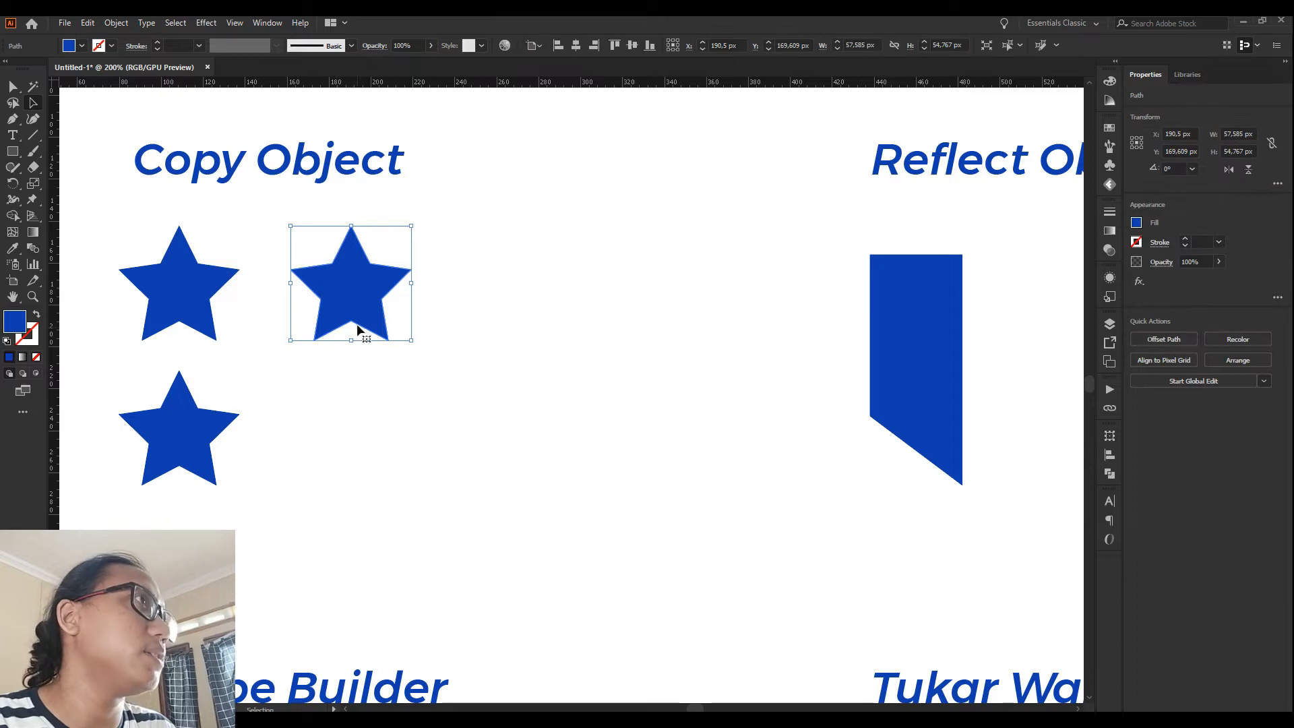
left_click_drag(355, 288, 538, 321)
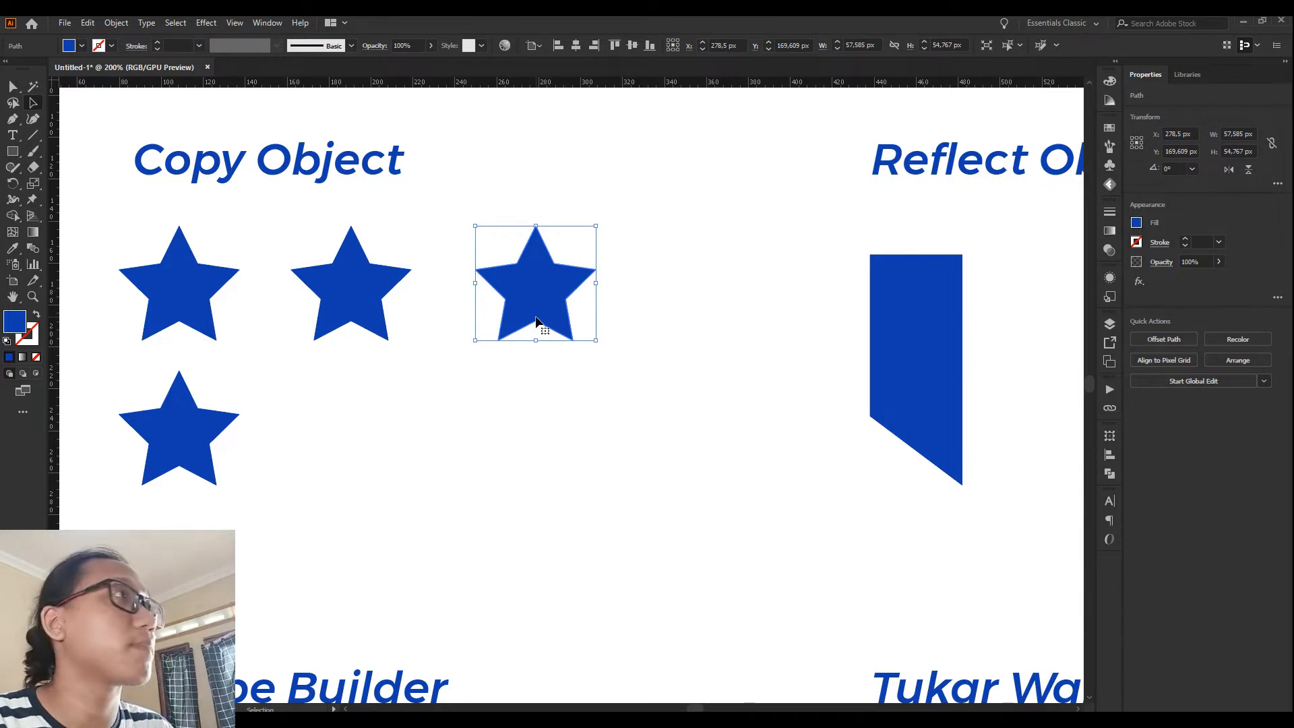
left_click(523, 422)
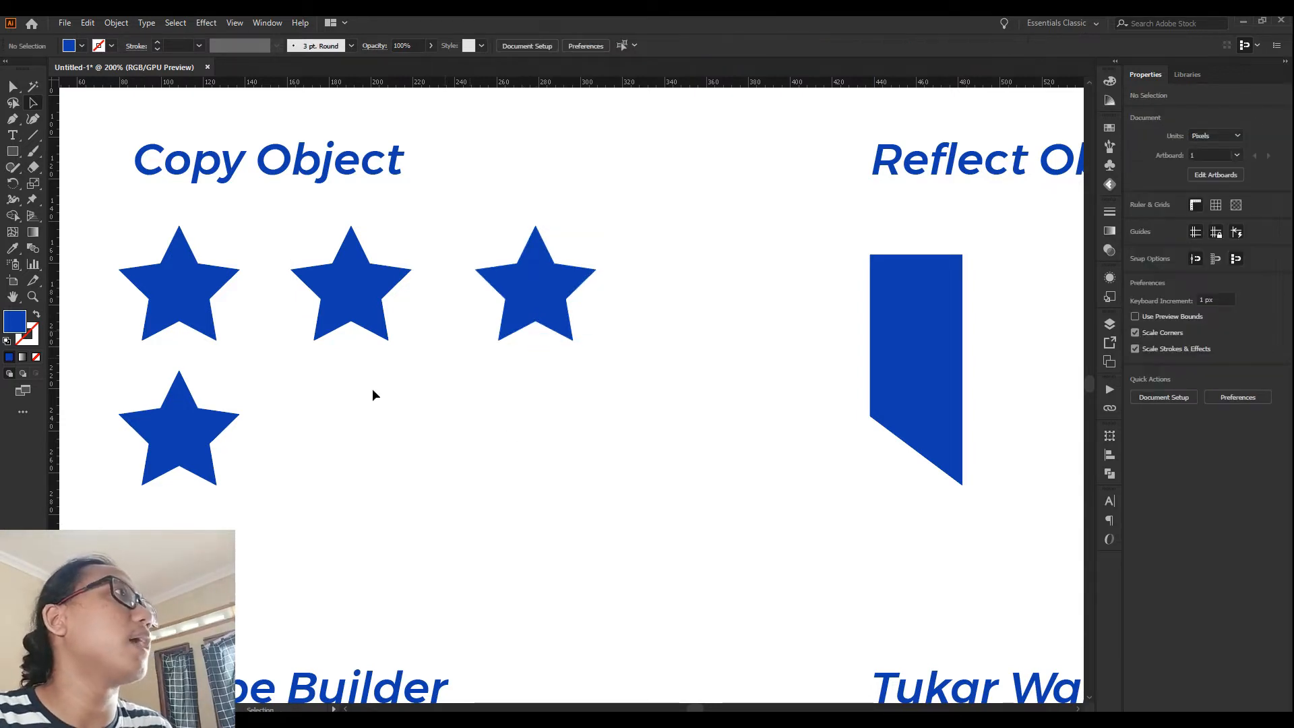
Step: Duplicate the lower star straight to the right within its row, placing the copy at about X 184 px
left_click(192, 423)
scroll(192, 425, "down", 1)
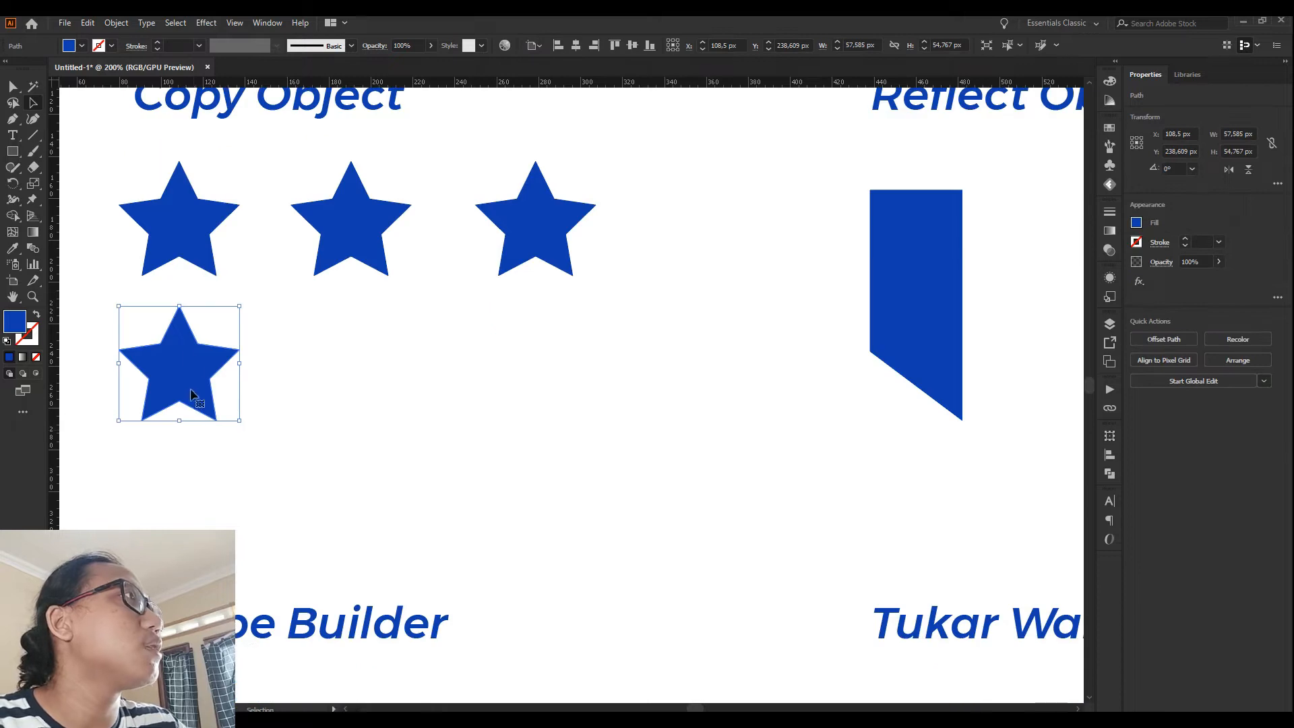
scroll(191, 395, "up", 1)
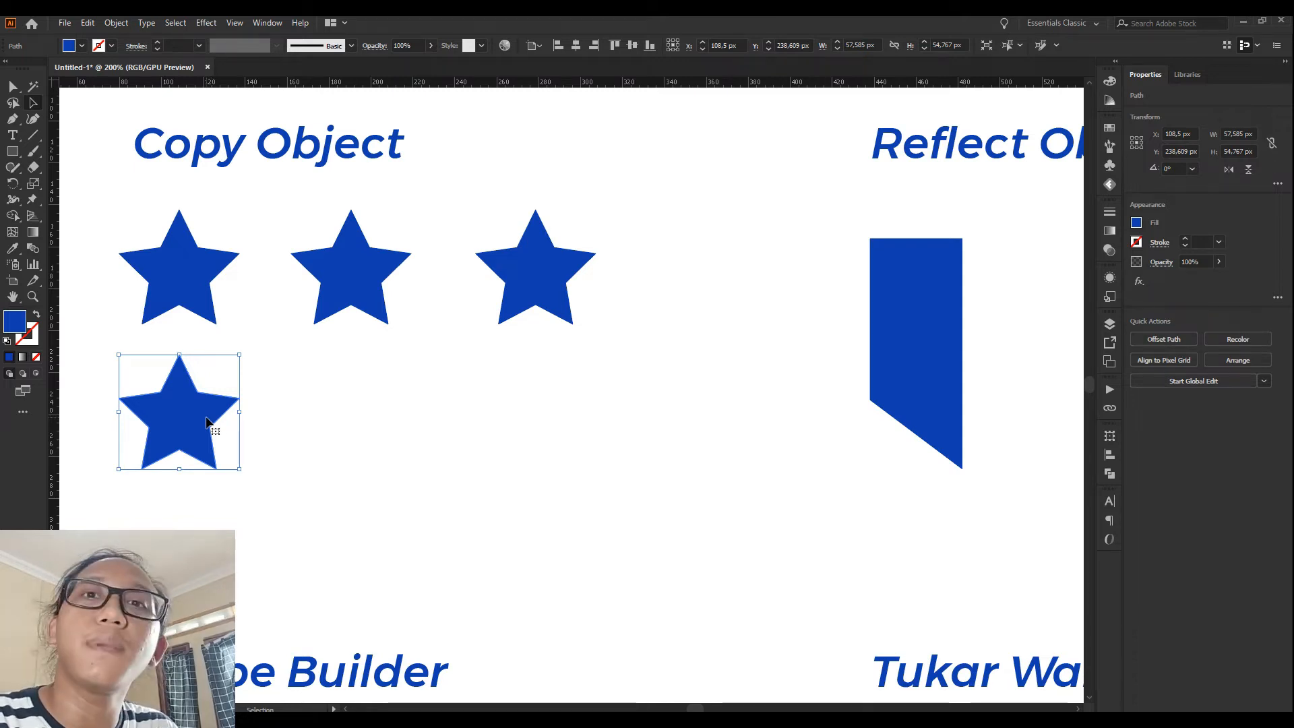
left_click_drag(189, 431, 338, 421)
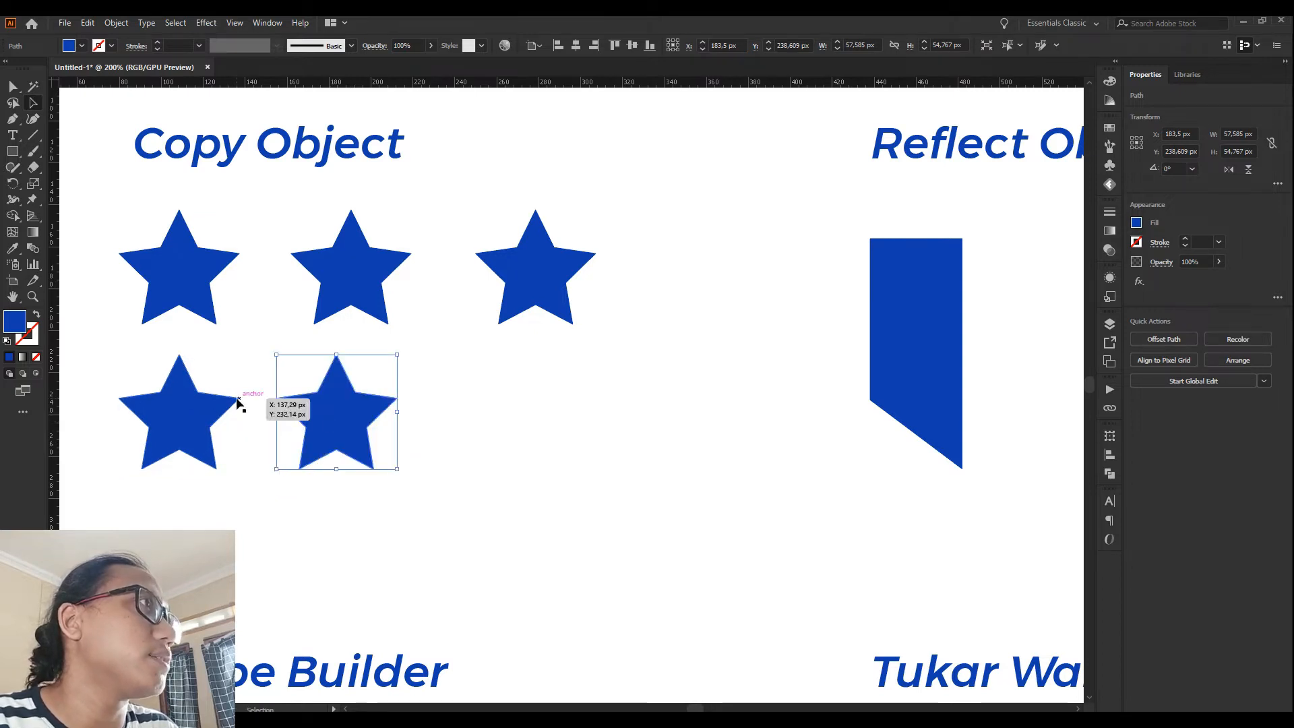
left_click(197, 413)
left_click(301, 414)
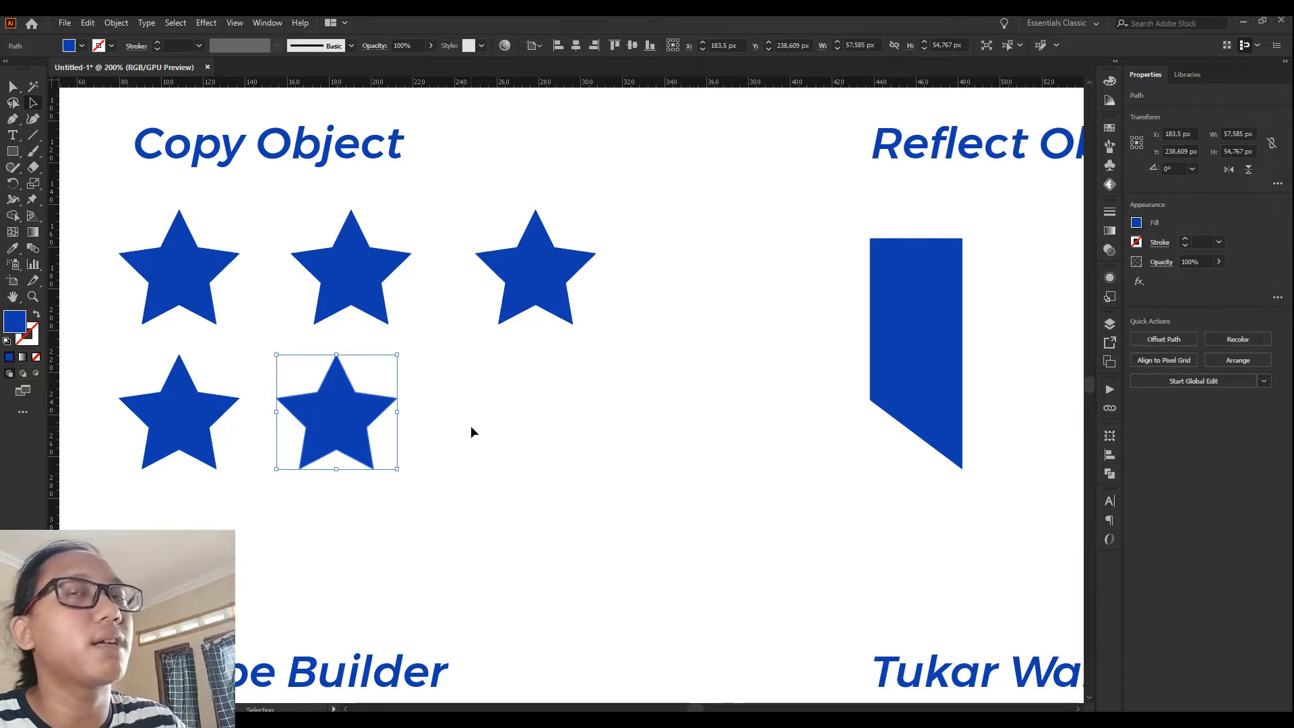
Step: Delete the duplicated star in the lower row
left_click(523, 439)
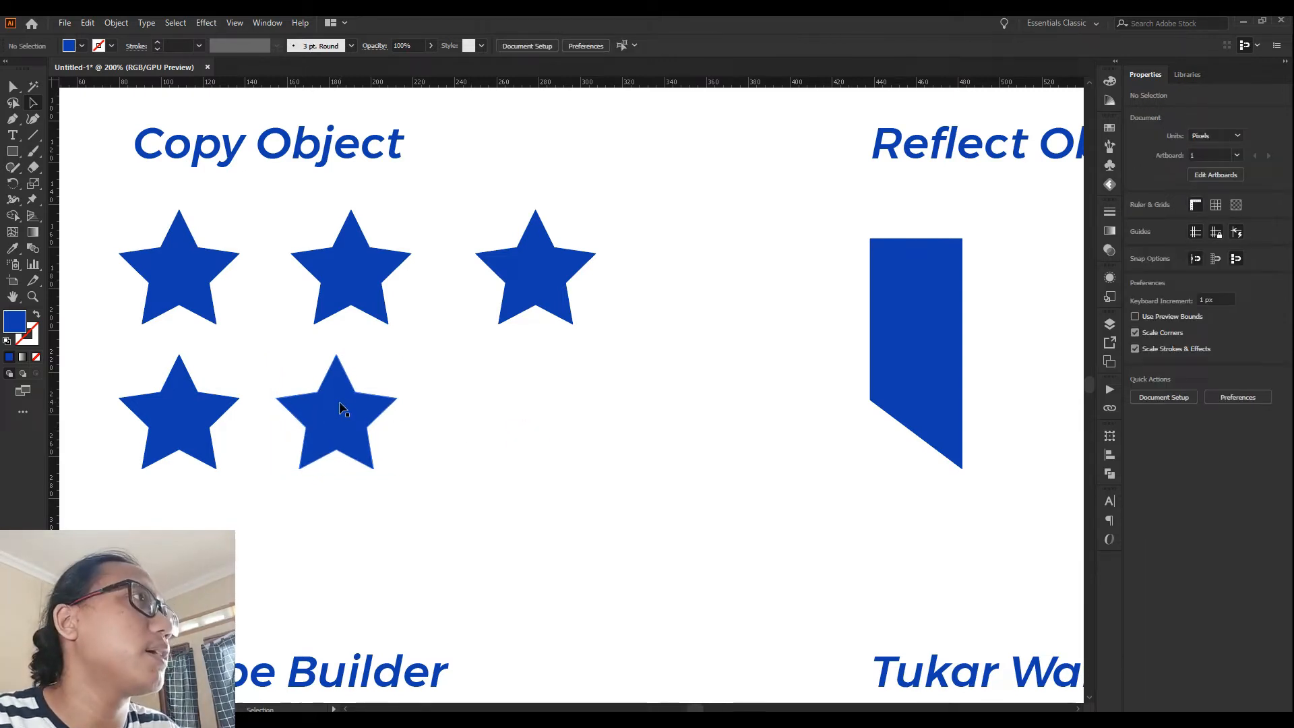
left_click(339, 408)
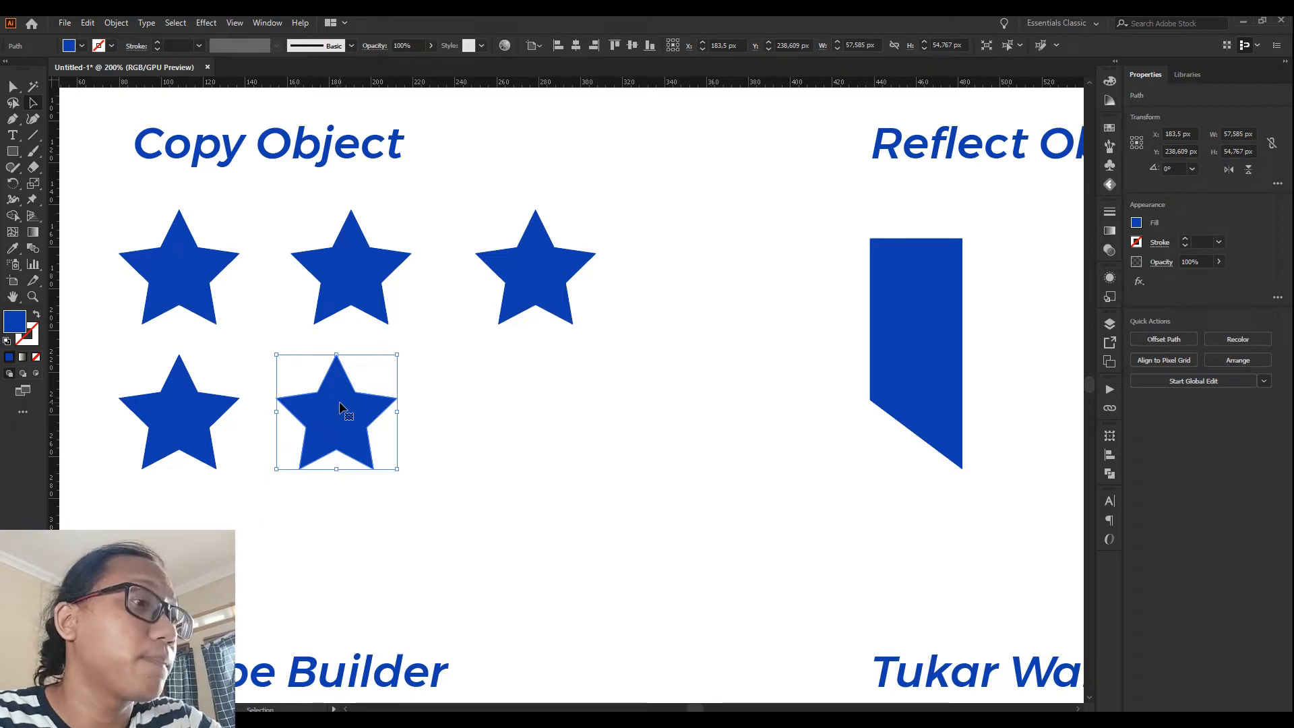
key("Delete")
Step: Make a copy of the remaining lower star in the same row, at about X 182 px
left_click(191, 415)
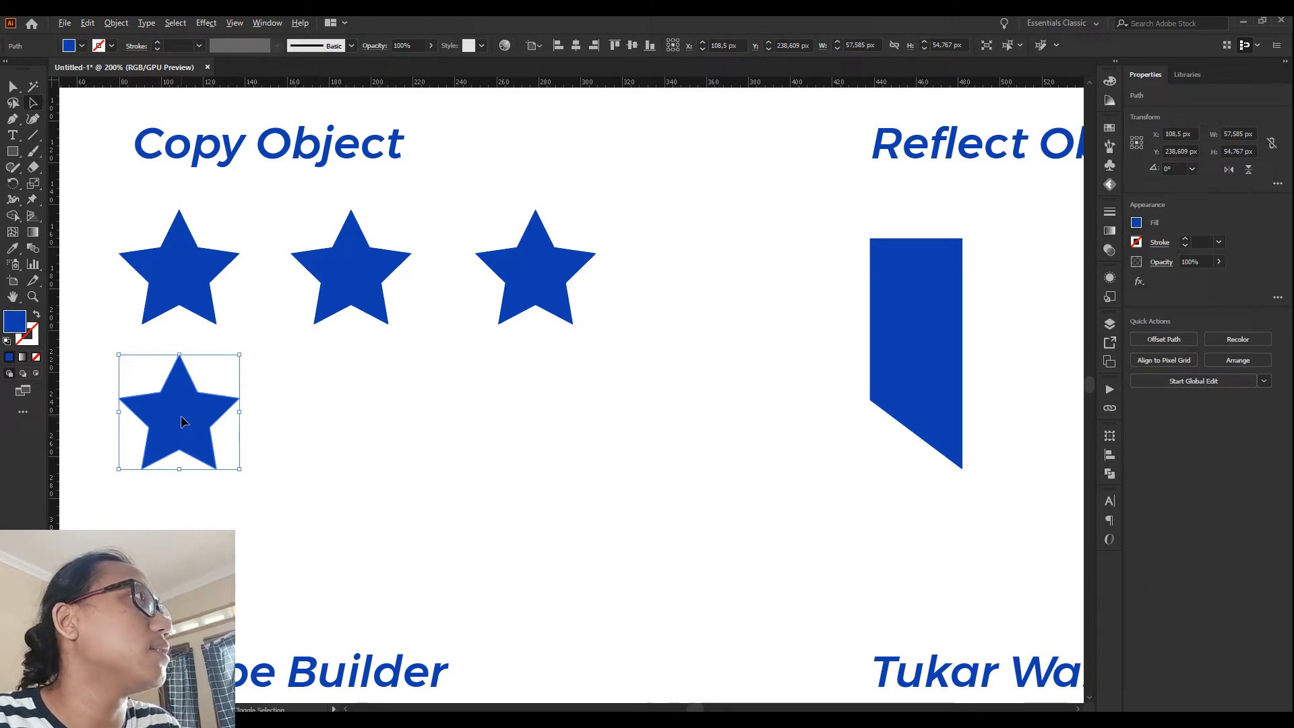
left_click(261, 442)
left_click_drag(182, 418, 334, 425)
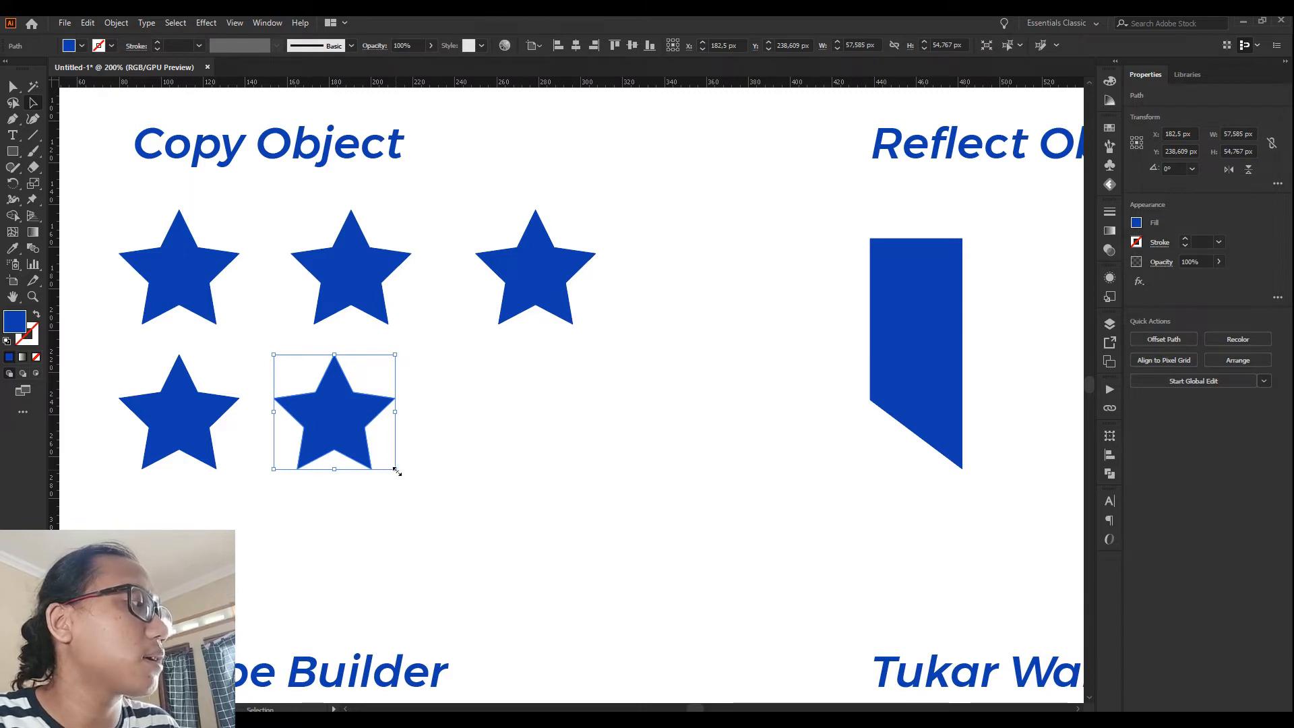
Step: Repeat the last duplicate transformation three times to extend the lower row with equally spaced stars
key("a")
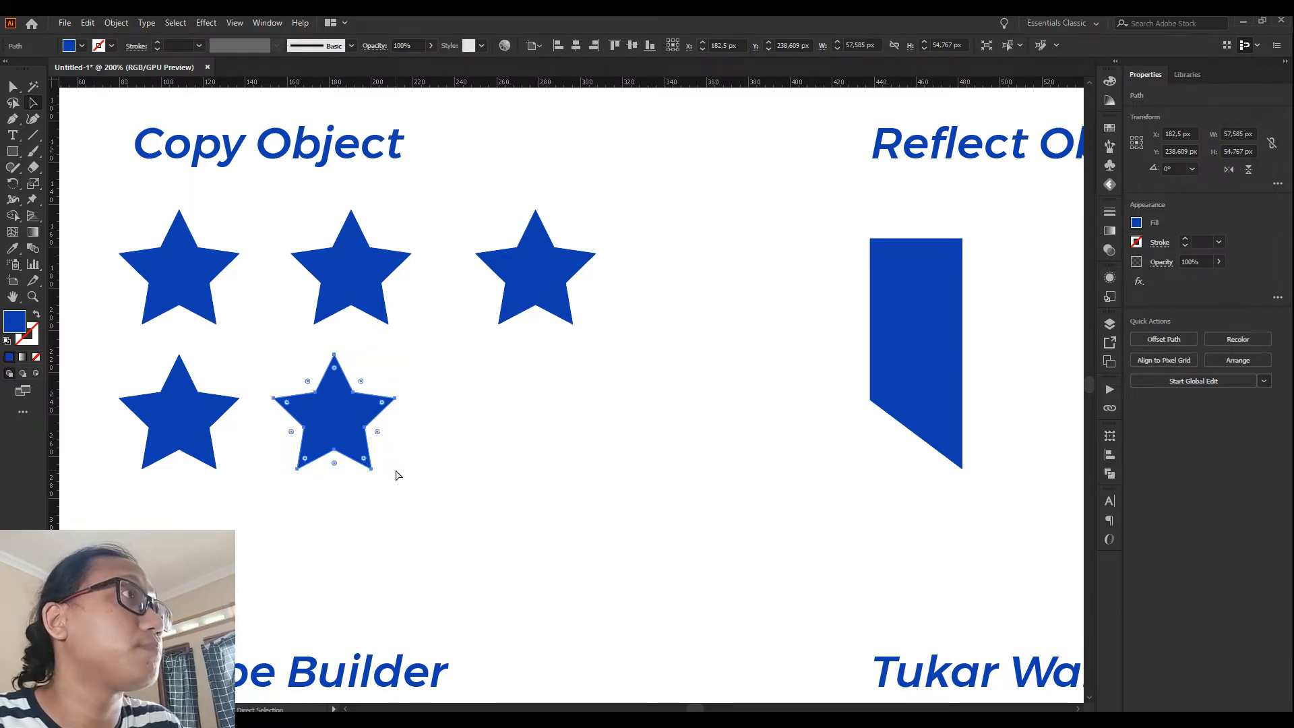
key("ctrl+d")
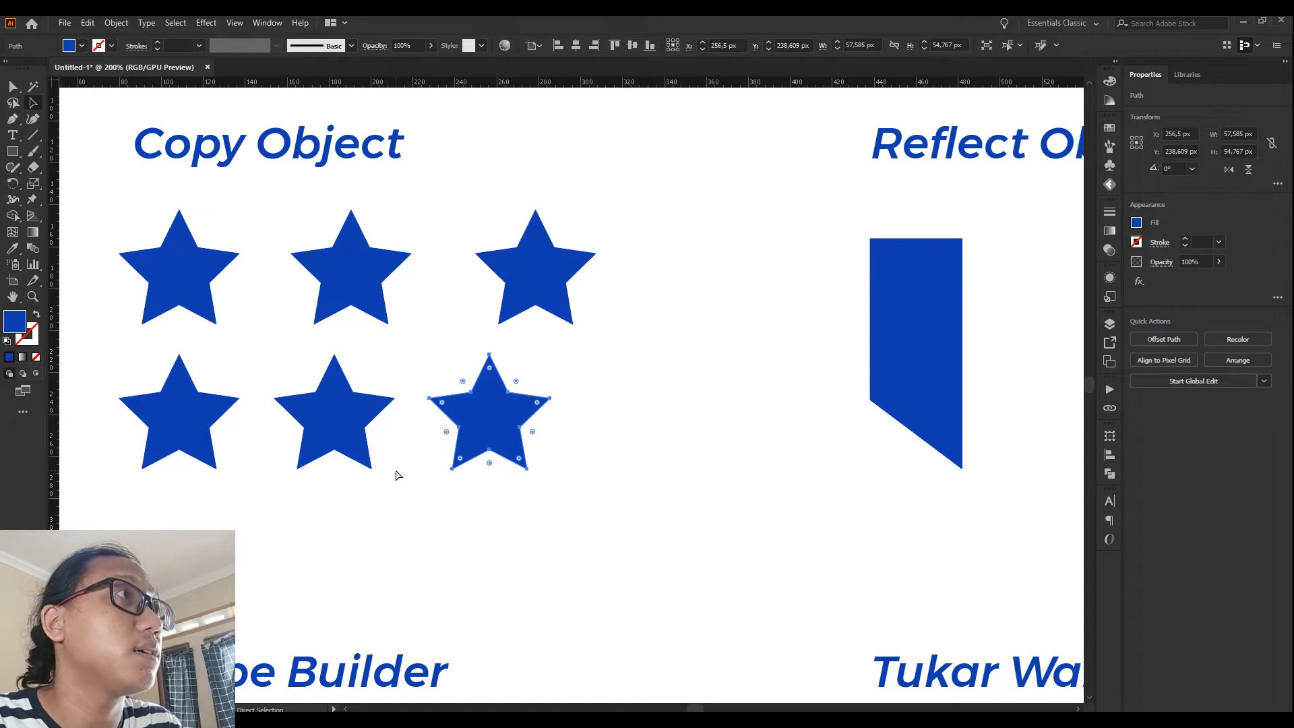
key("ctrl+d")
key("ctrl+d")
key("v")
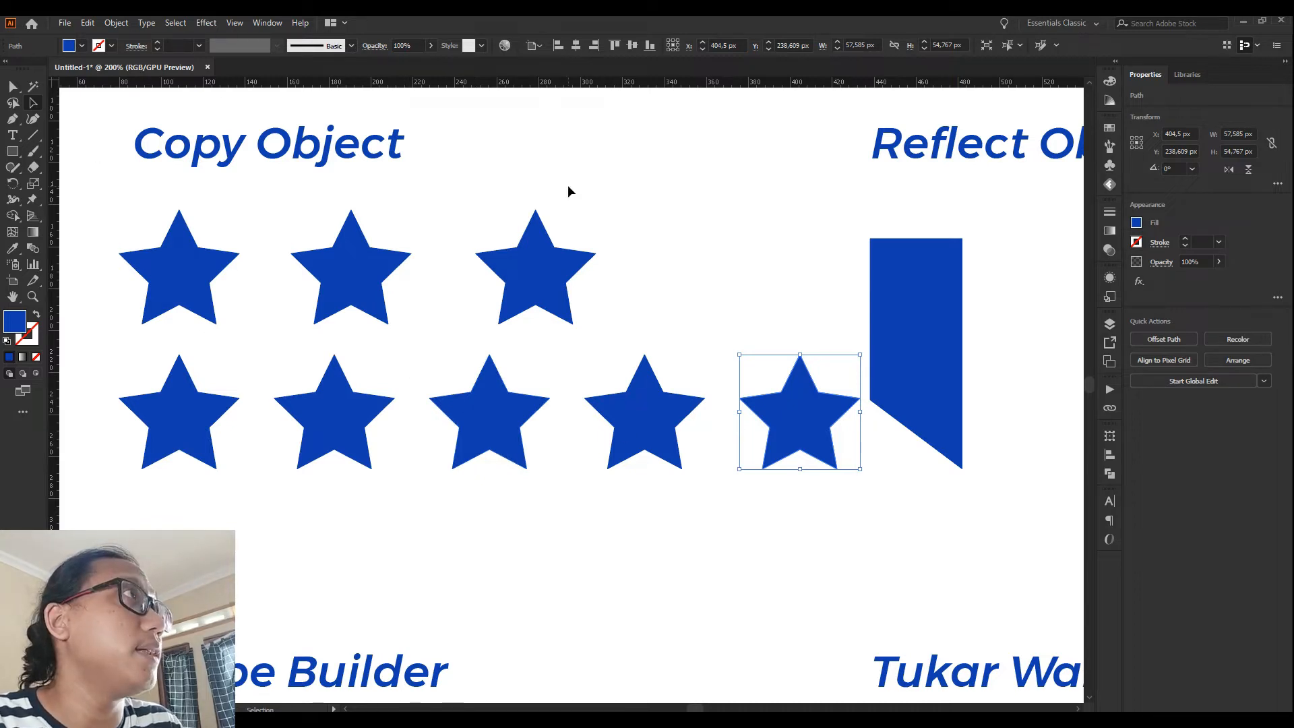
left_click(656, 168)
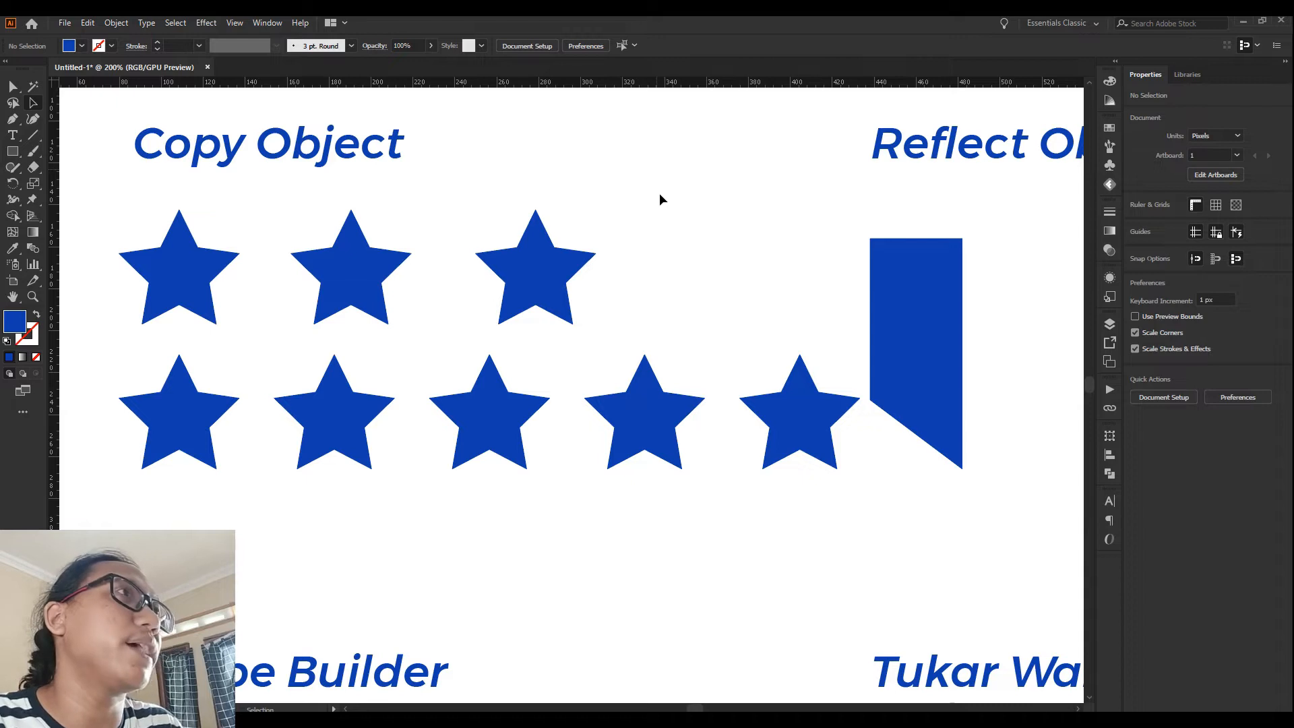
Step: Delete the two rightmost stars of the lower row, leaving three stars
left_click(778, 423)
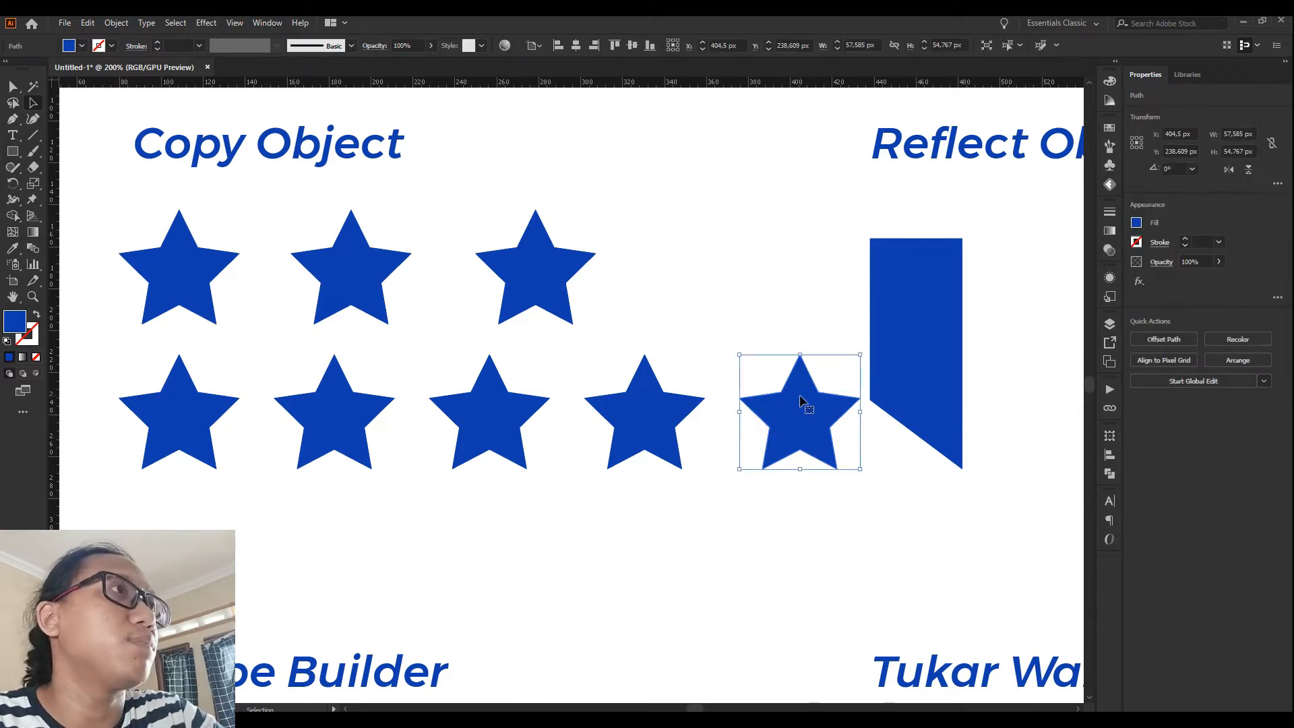
key("Delete")
left_click(669, 404)
key("Delete")
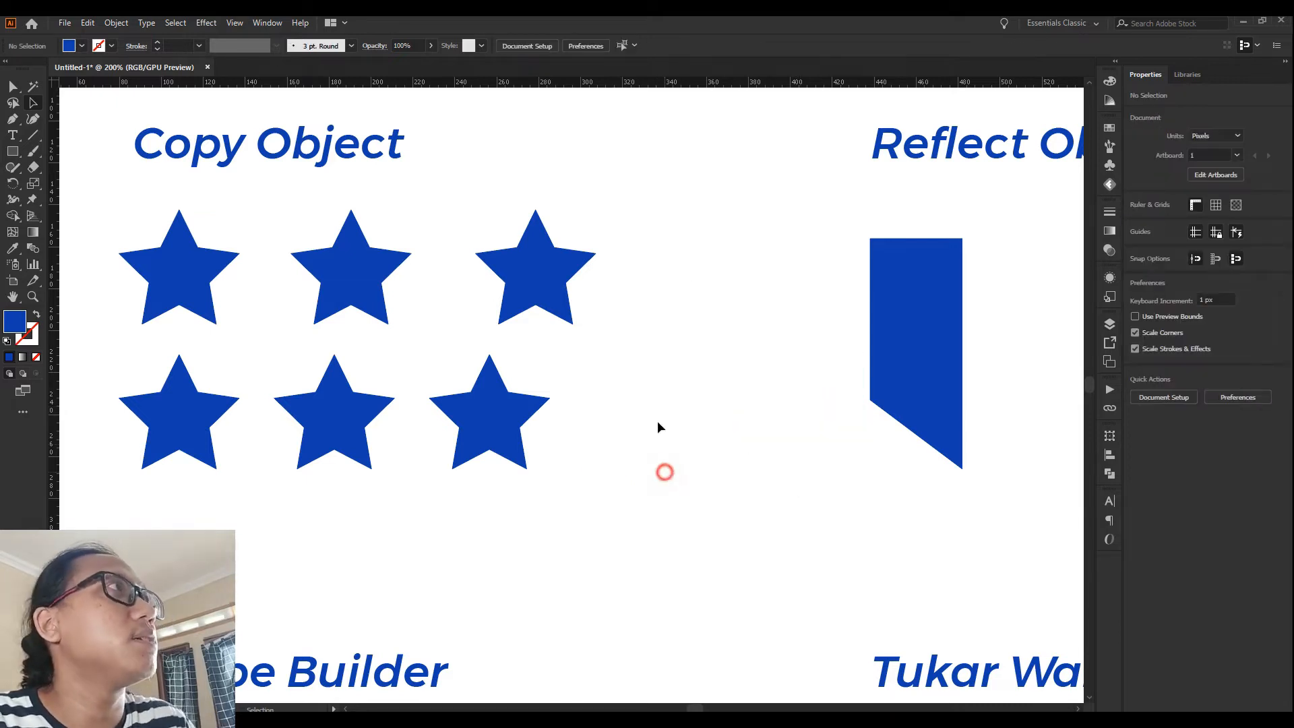
Step: Examine the Shape Builder example with its three overlapping circles and the three-pointed shape below them
scroll(528, 144, "down", 1)
scroll(524, 148, "down", 3)
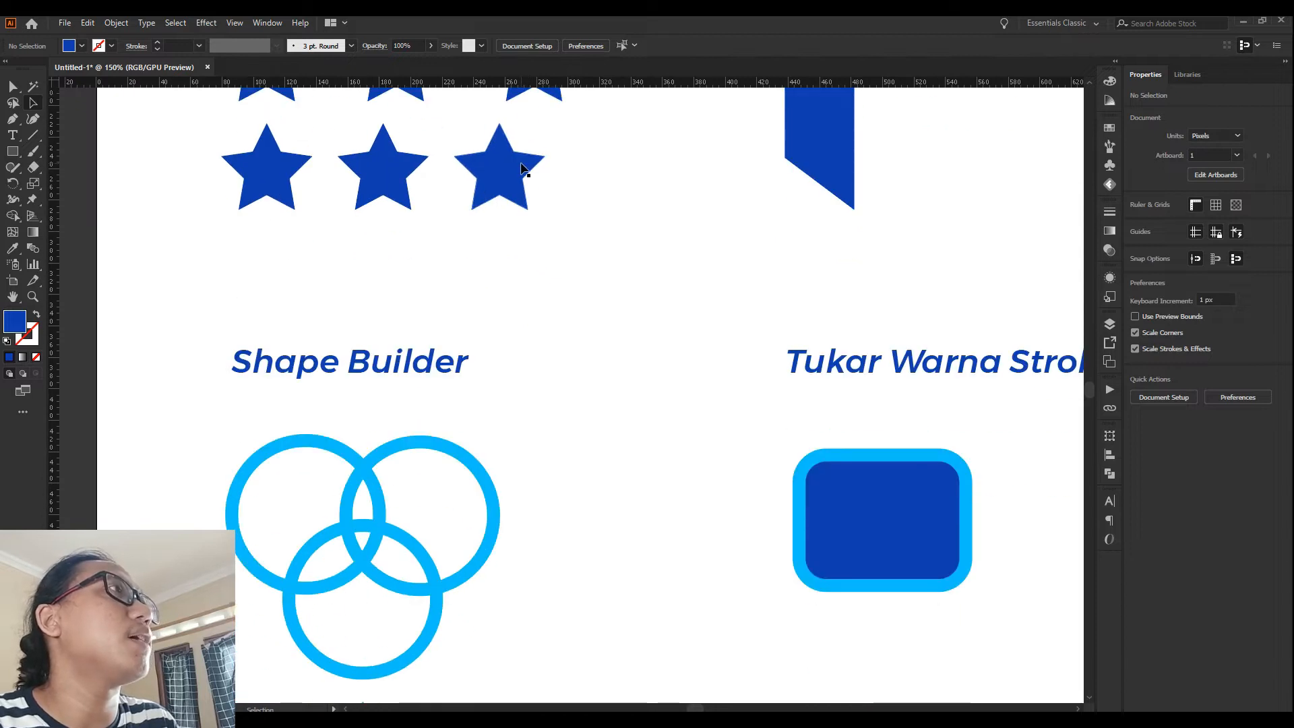
scroll(522, 169, "down", 3)
scroll(566, 178, "down", 2)
scroll(566, 178, "up", 2)
left_click(566, 176)
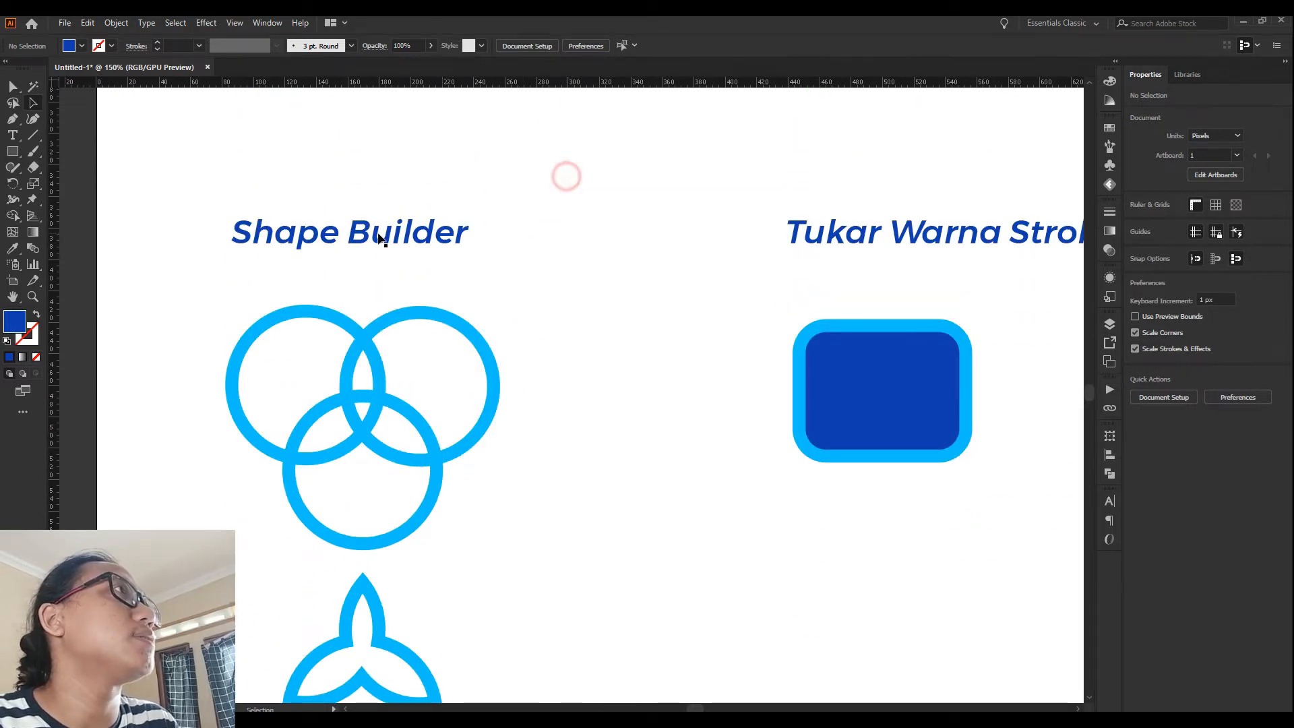
scroll(326, 251, "up", 1)
scroll(583, 135, "down", 2)
left_click(579, 132)
scroll(539, 221, "up", 2)
left_click(543, 219)
left_click(701, 258)
scroll(314, 285, "up", 1)
scroll(333, 292, "down", 1)
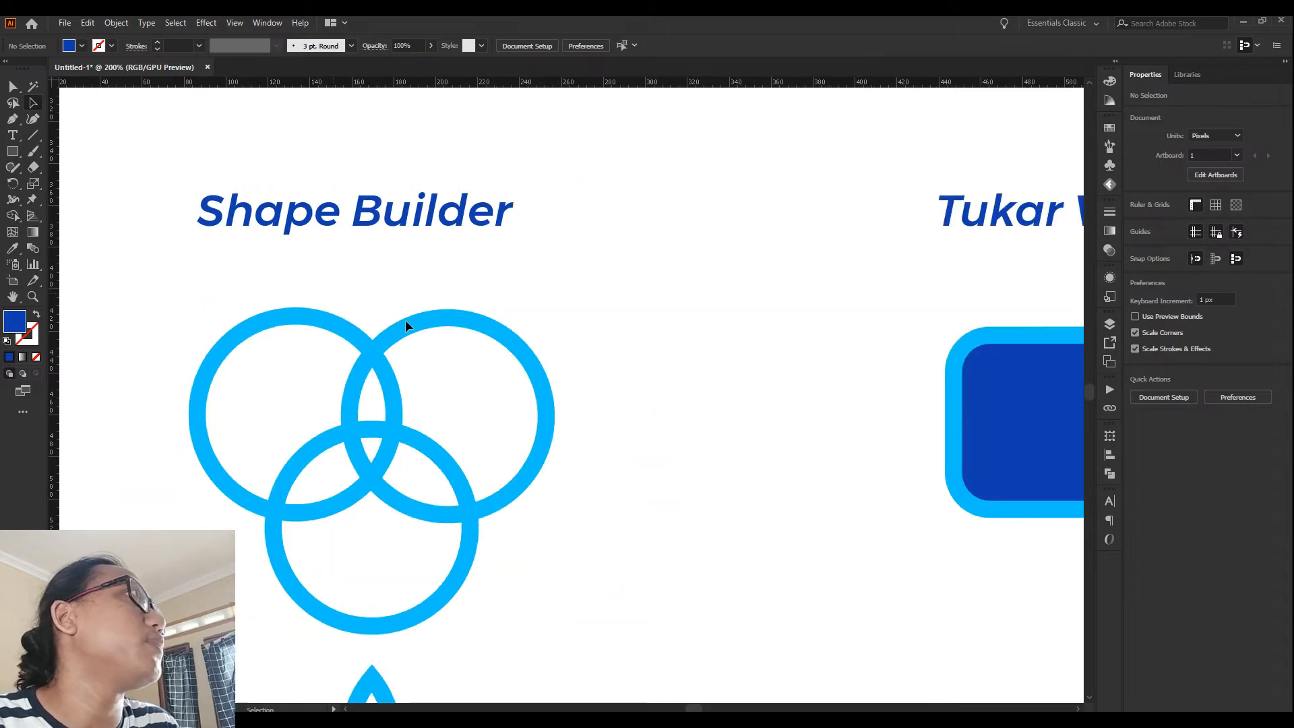
left_click(456, 275)
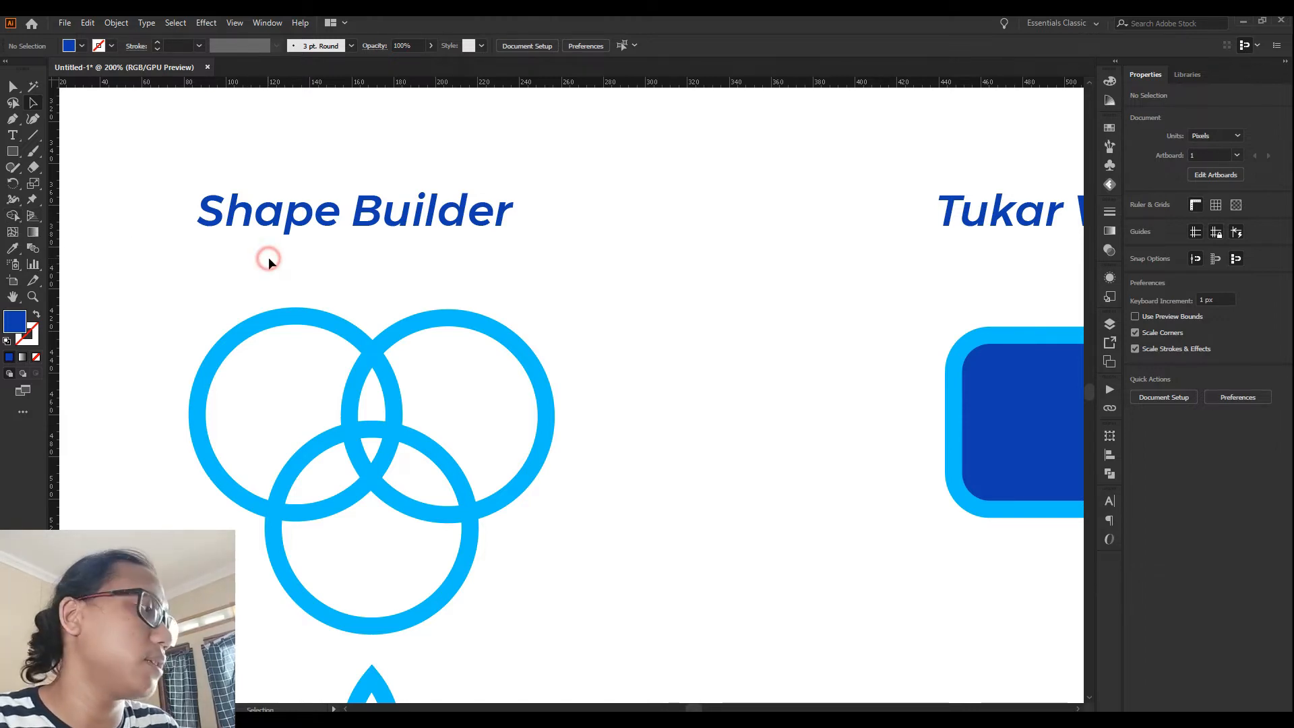
Step: Examine the three-pointed path below the overlapping circles as the target for the Shape Builder example
scroll(419, 257, "down", 3)
key("ctrl+minus")
scroll(442, 330, "down", 1)
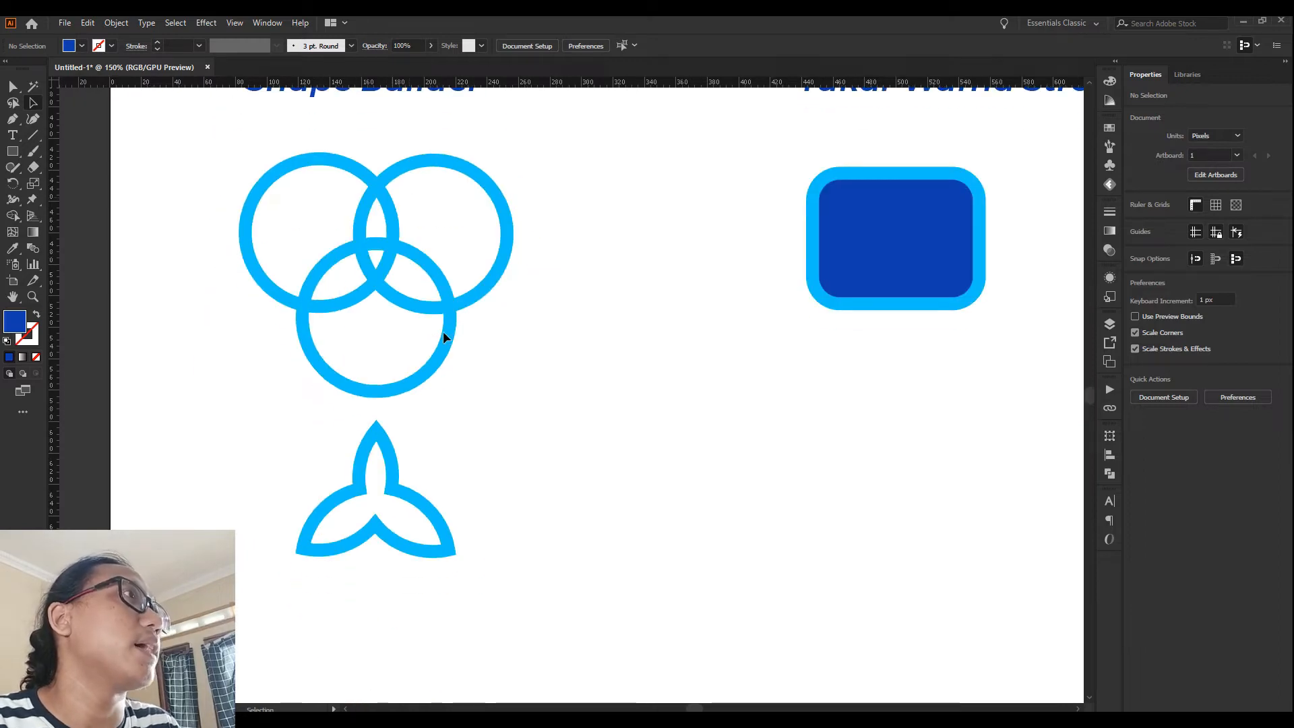
scroll(452, 425, "up", 1)
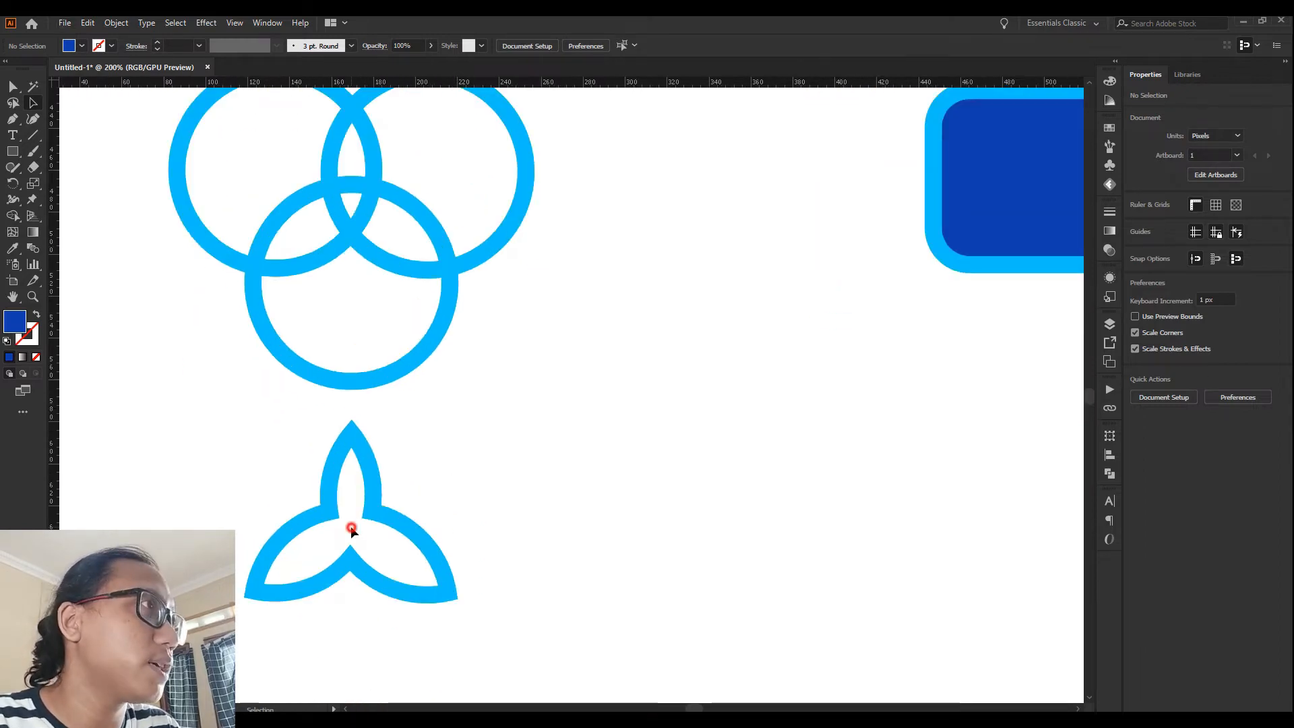
left_click(378, 510)
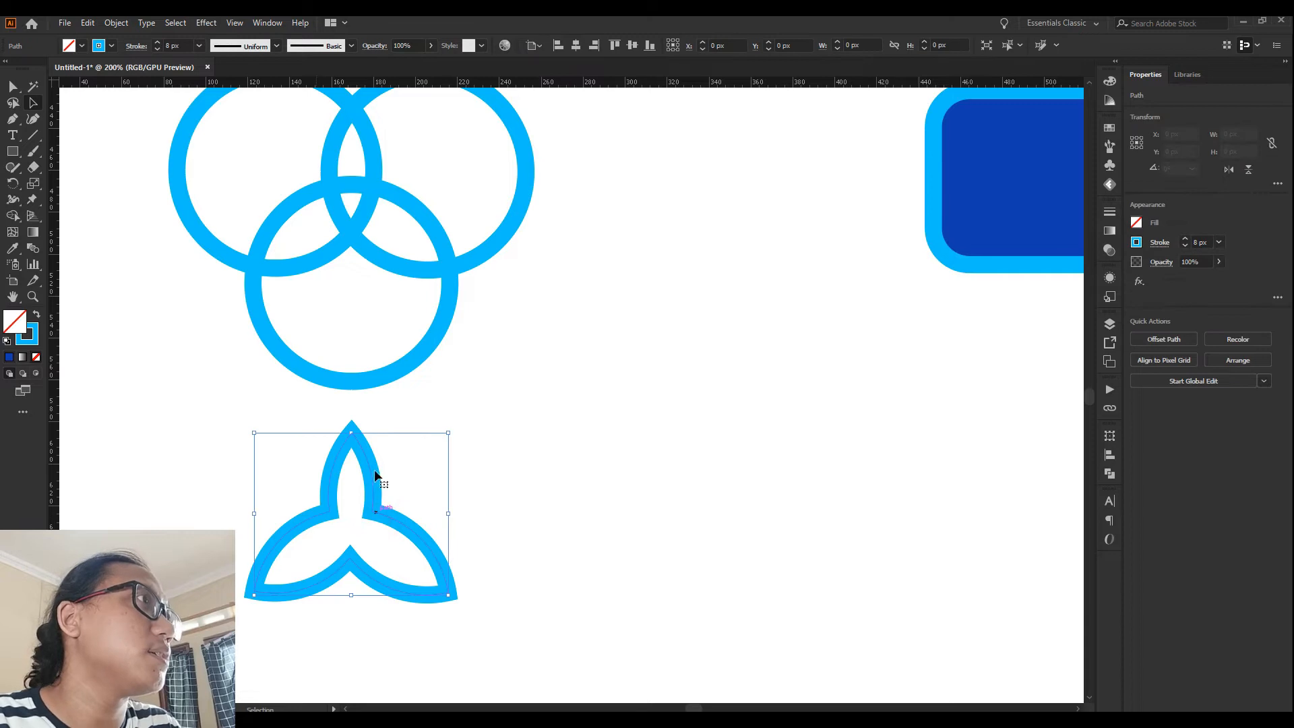
scroll(404, 229, "up", 1)
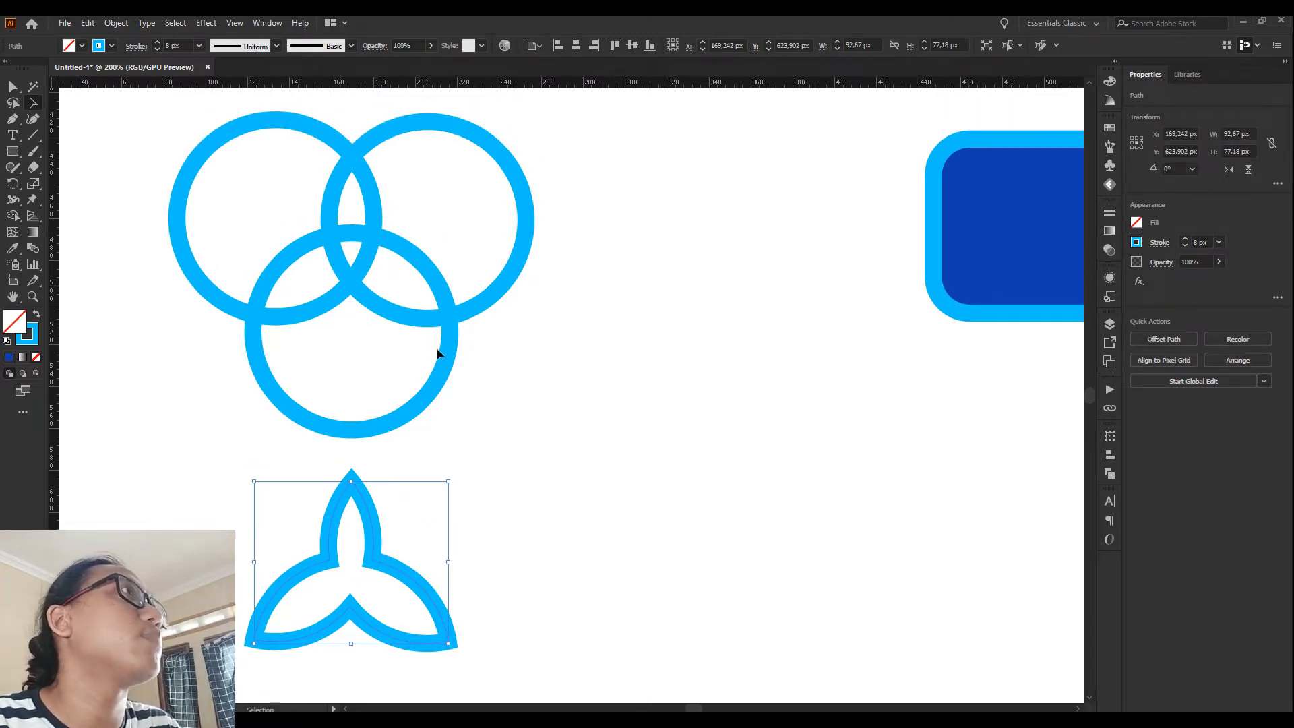
left_click(648, 237)
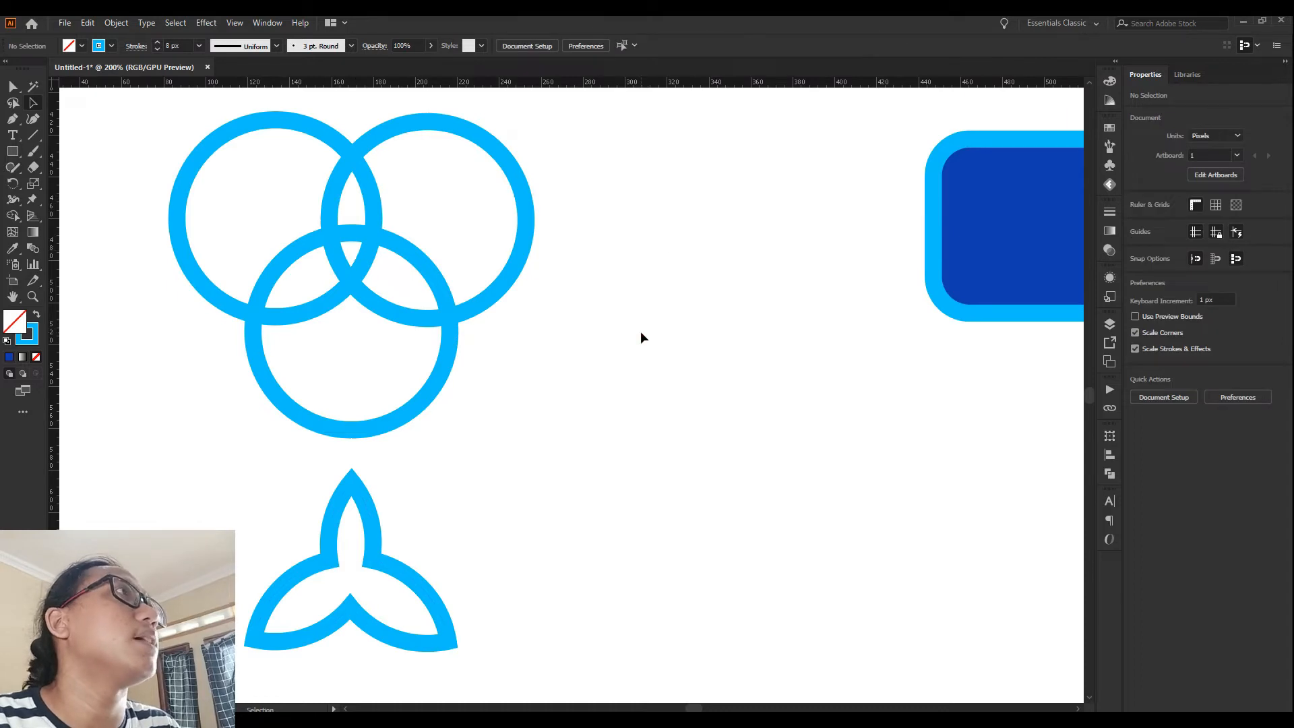
scroll(327, 334, "down", 1)
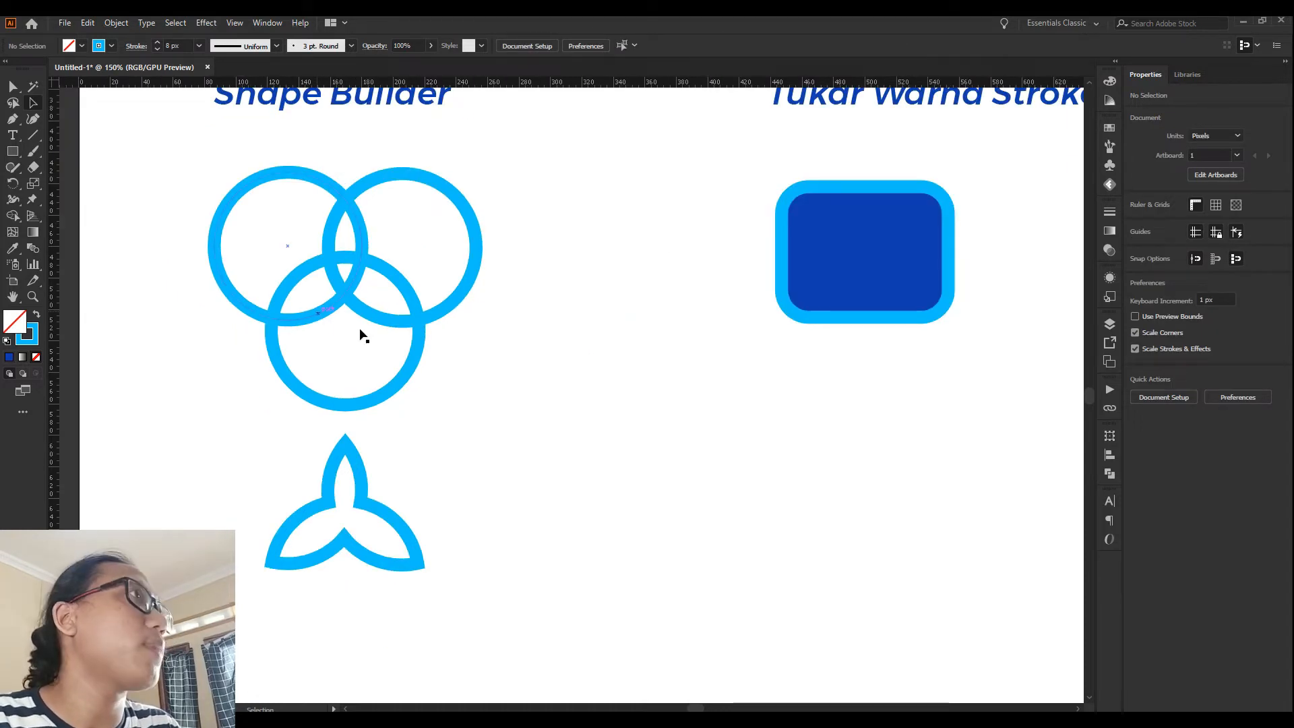
Step: Try uniting the three overlapping circles with the Pathfinder, and undo the union
left_click_drag(532, 374, 213, 160)
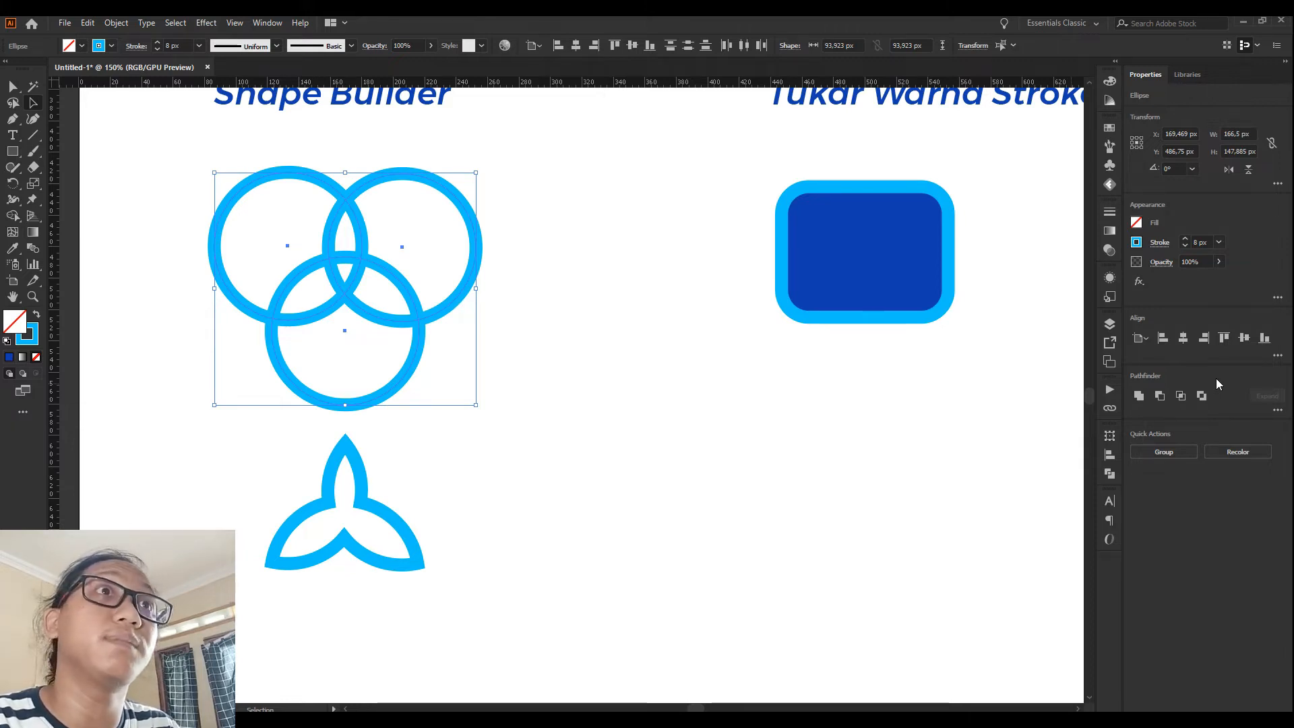
key("shift+m")
left_click_drag(341, 266, 525, 352)
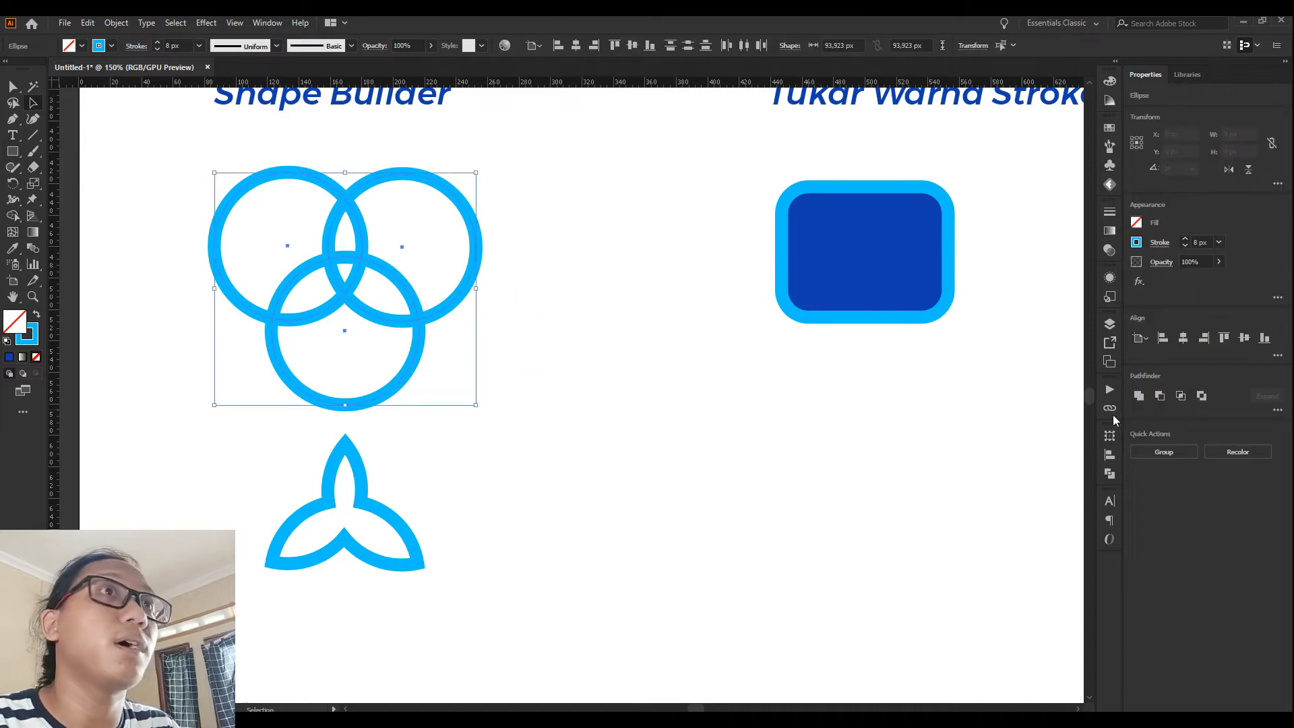
left_click(1140, 397)
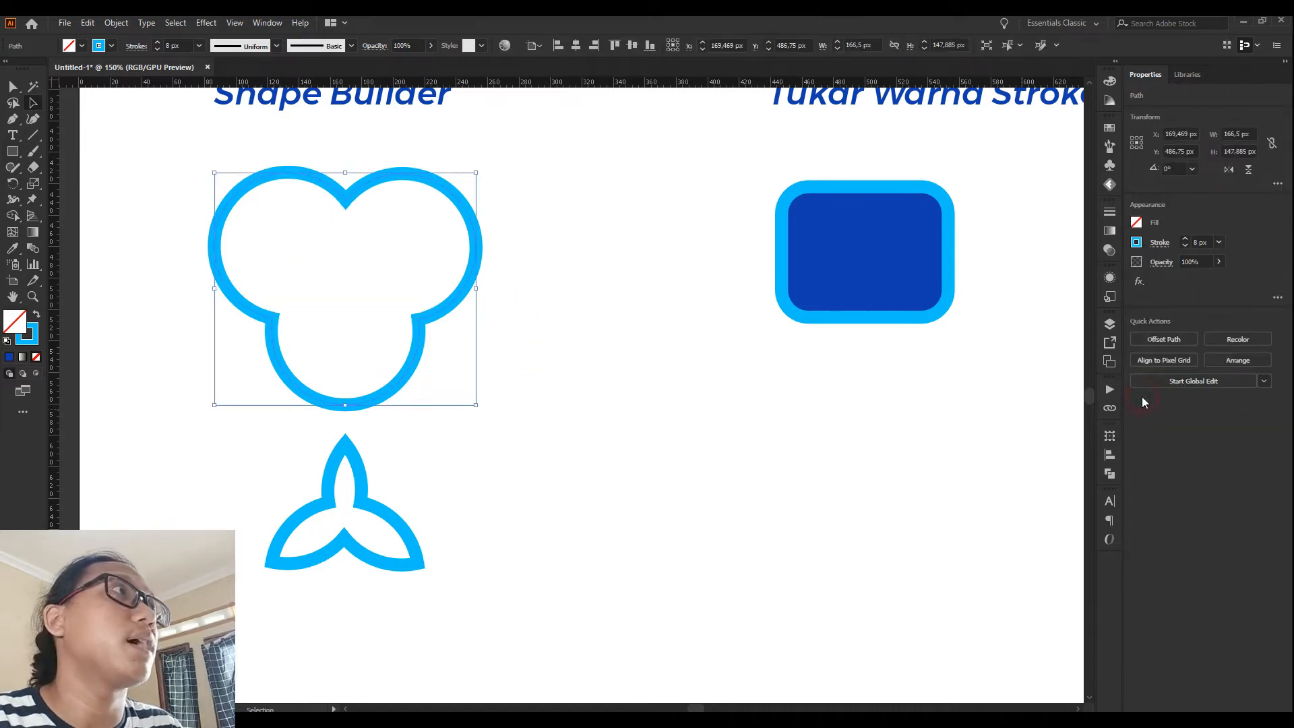
key("ctrl+z")
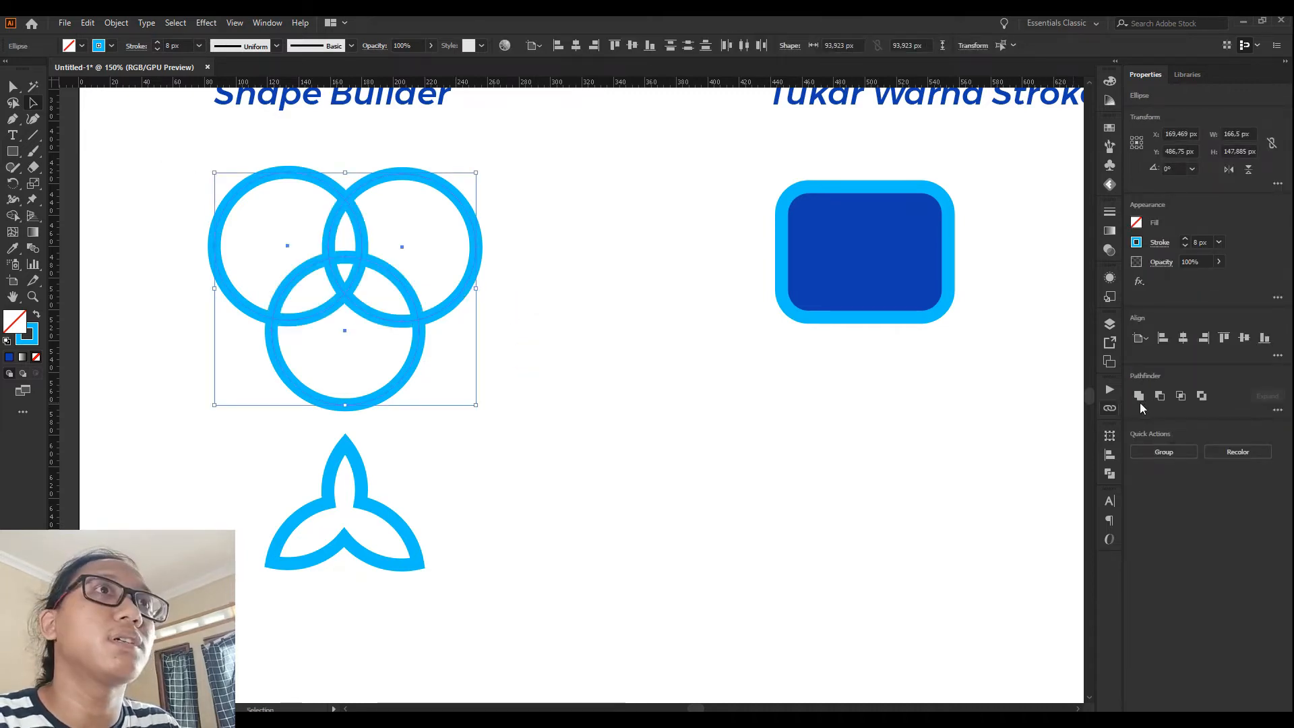
Step: Try the Pathfinder's Minus Front and Intersect operations on the three circles, undoing each one
left_click(1160, 396)
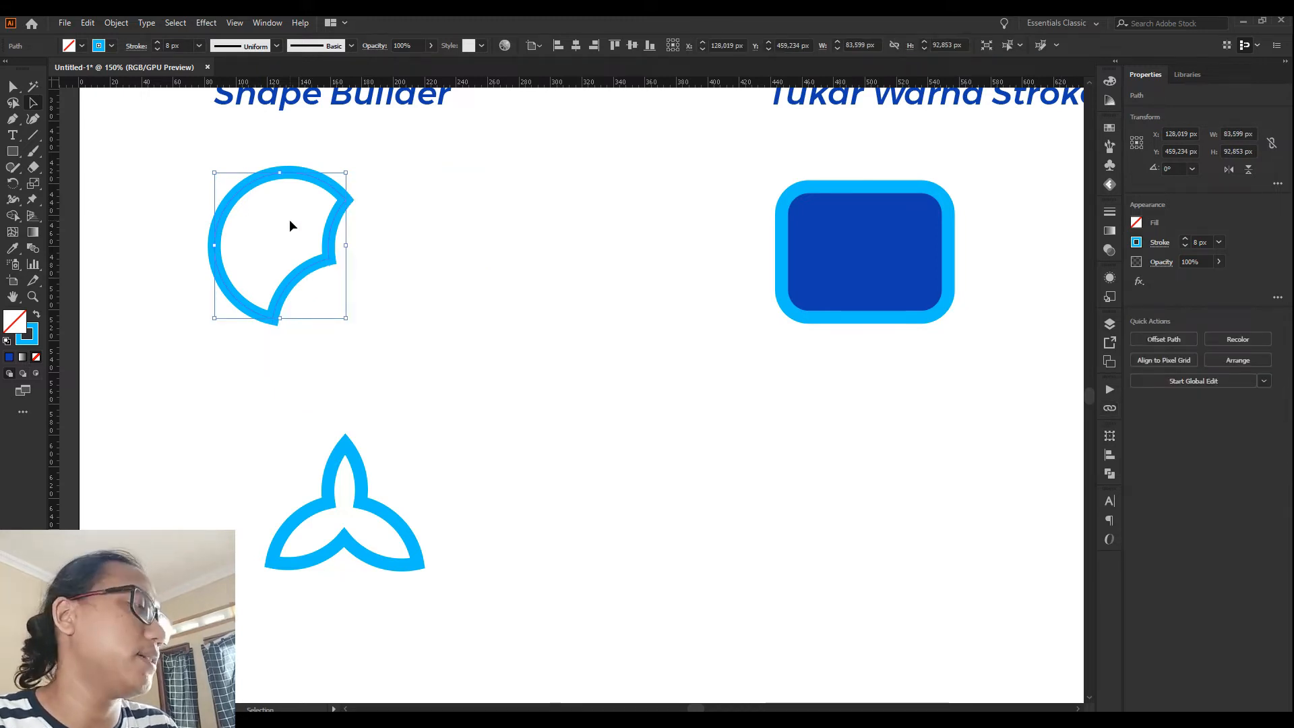
key("ctrl+z")
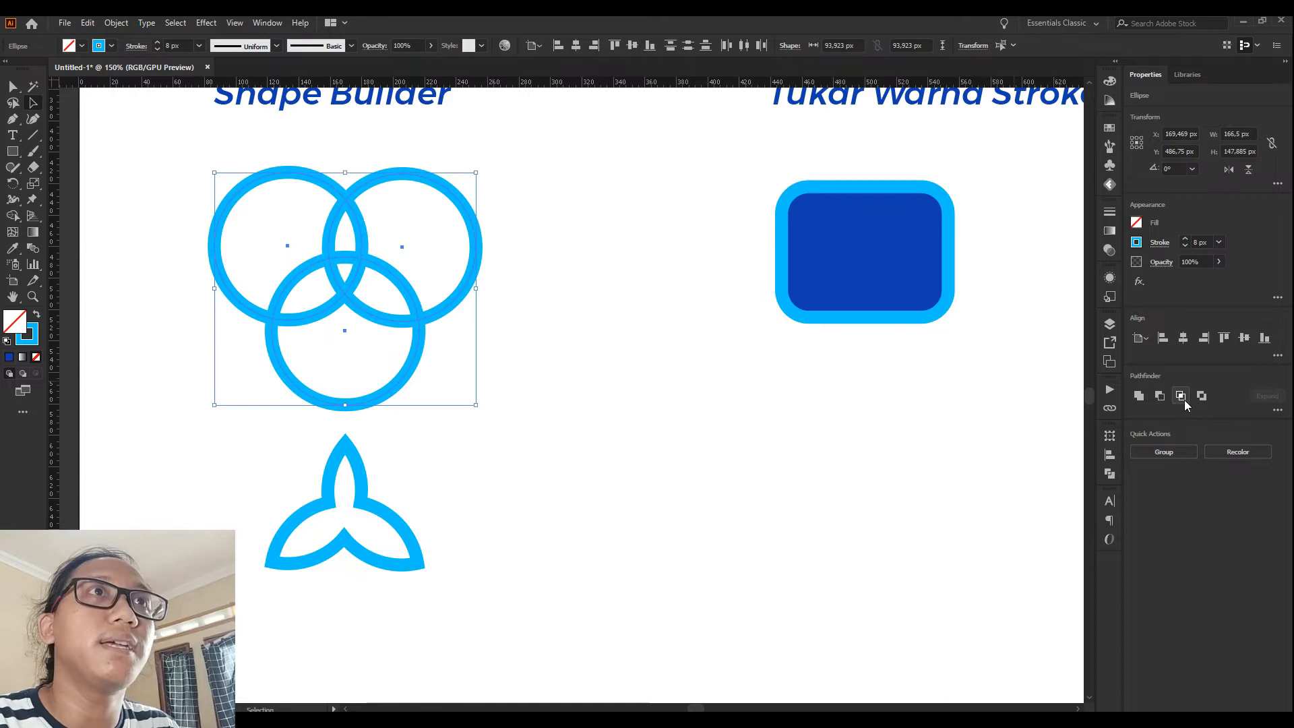
left_click(1182, 398)
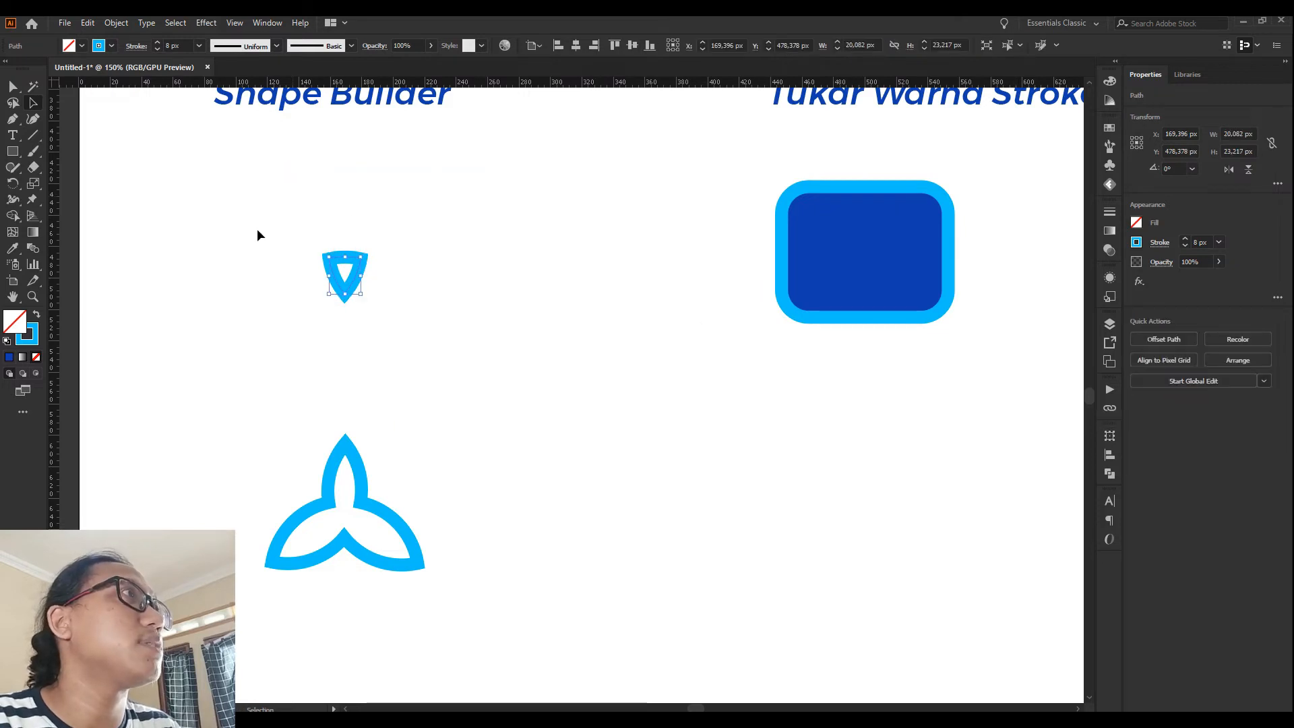
key("ctrl+z")
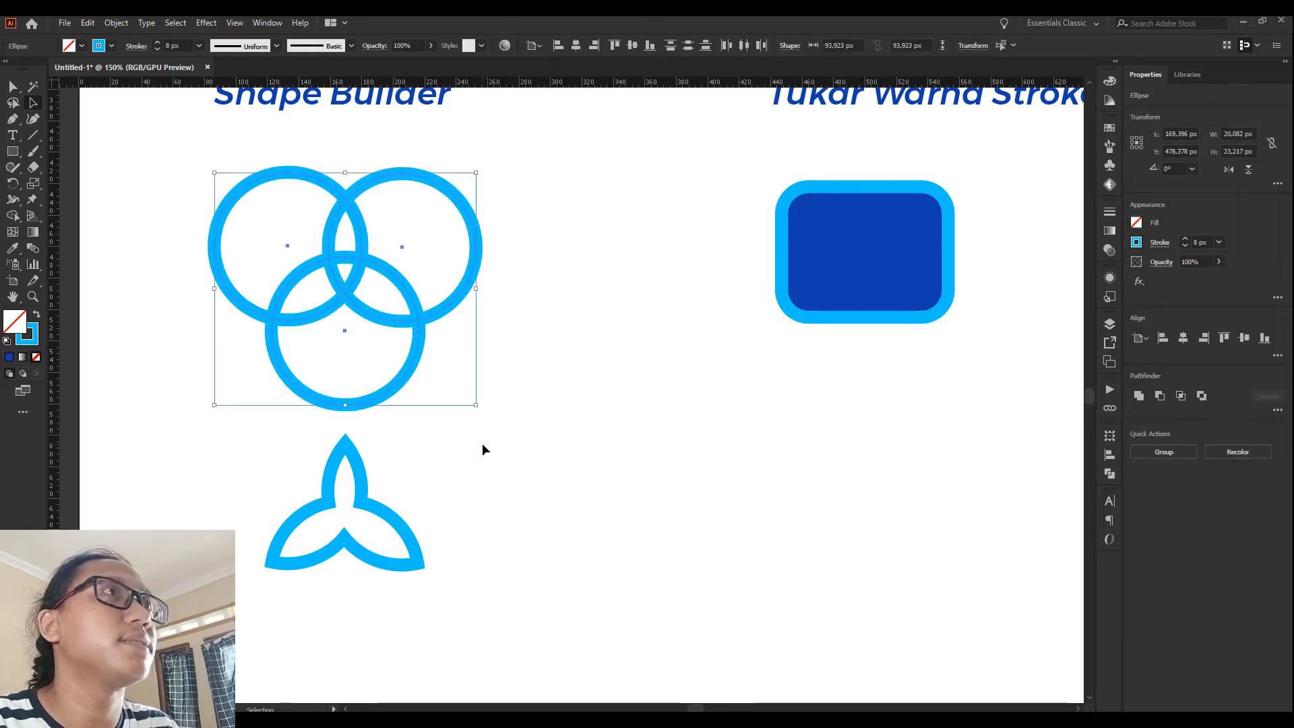
Step: Apply the Pathfinder's Exclude operation to the three circles and try moving the resulting group
left_click(1202, 395)
left_click(543, 297)
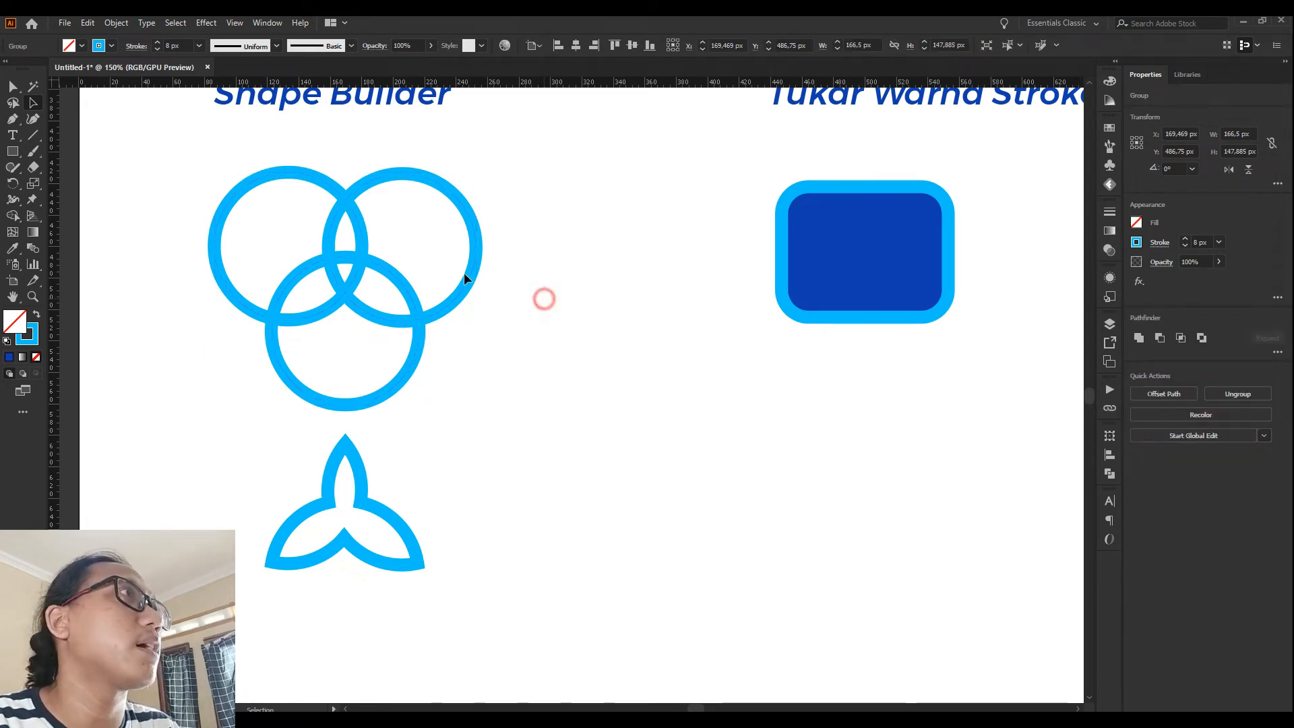
left_click(444, 308)
left_click(518, 298)
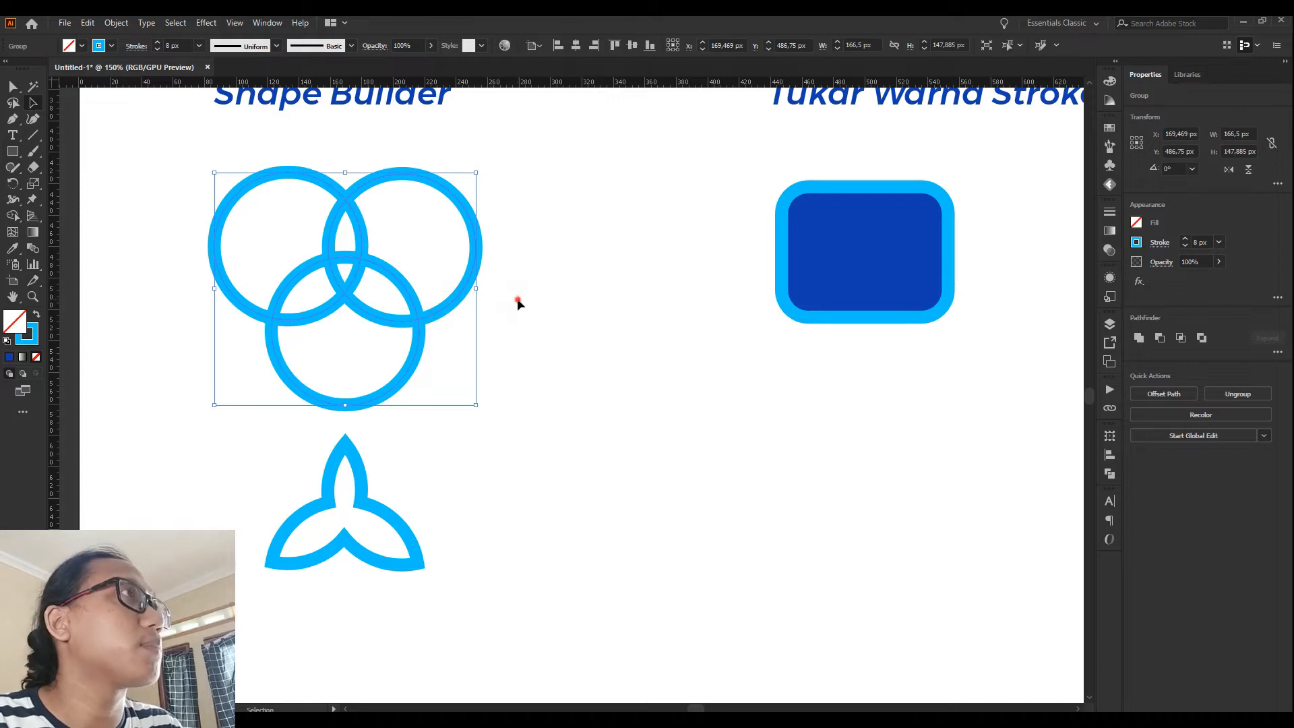
left_click(357, 260)
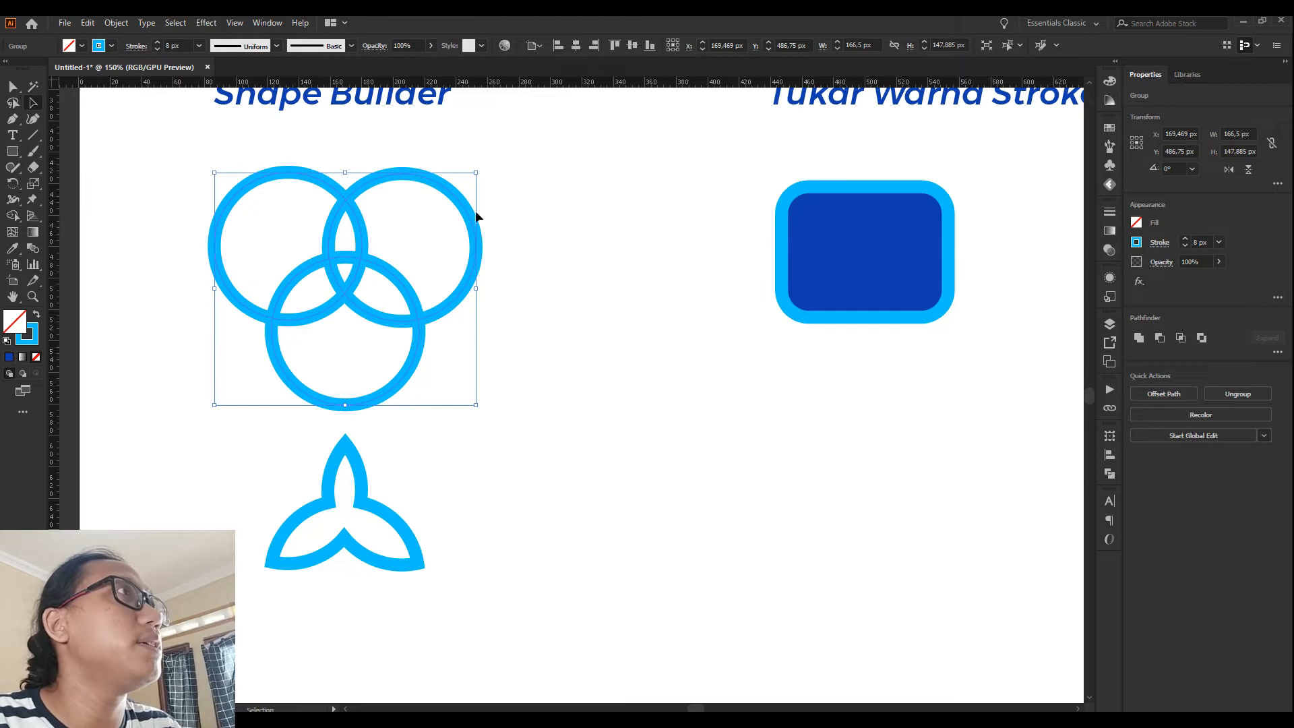
left_click_drag(464, 201, 527, 191)
key("ctrl+z")
left_click(578, 254)
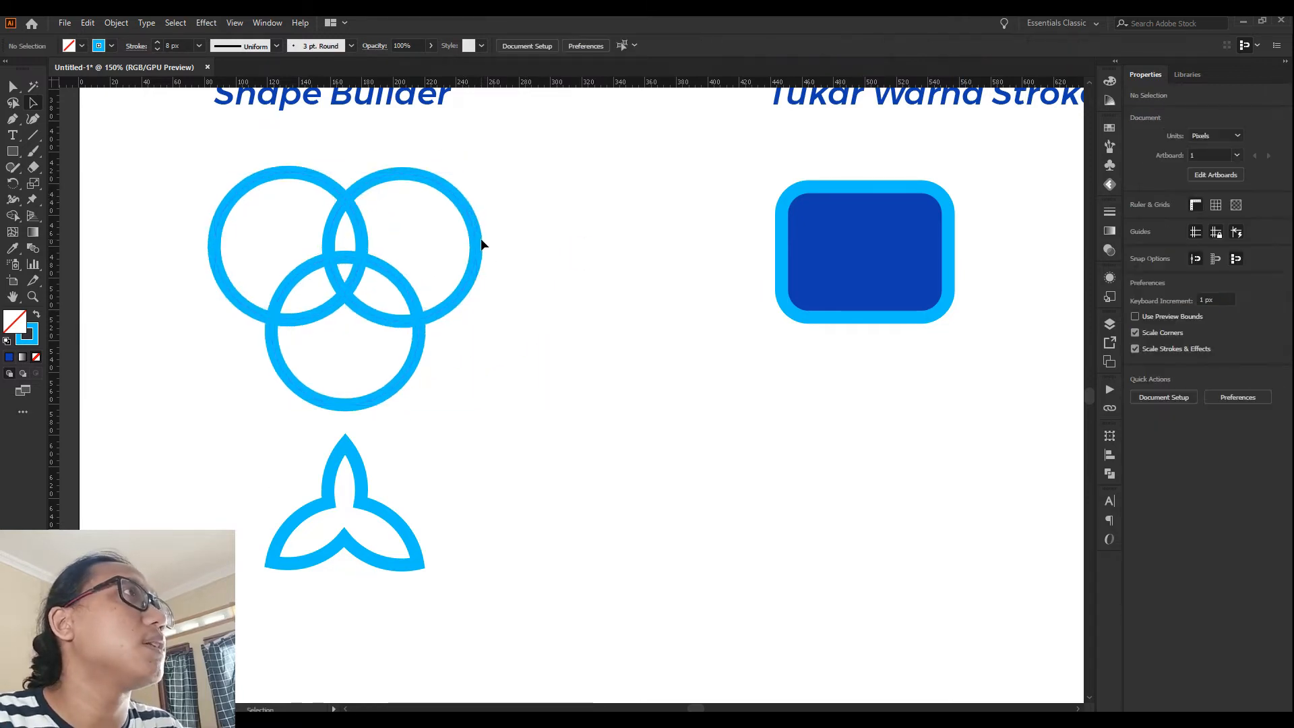
Step: Move the excluded pieces apart: the two upper crescents, the lower piece and the small central triangle
left_click_drag(479, 226, 543, 206)
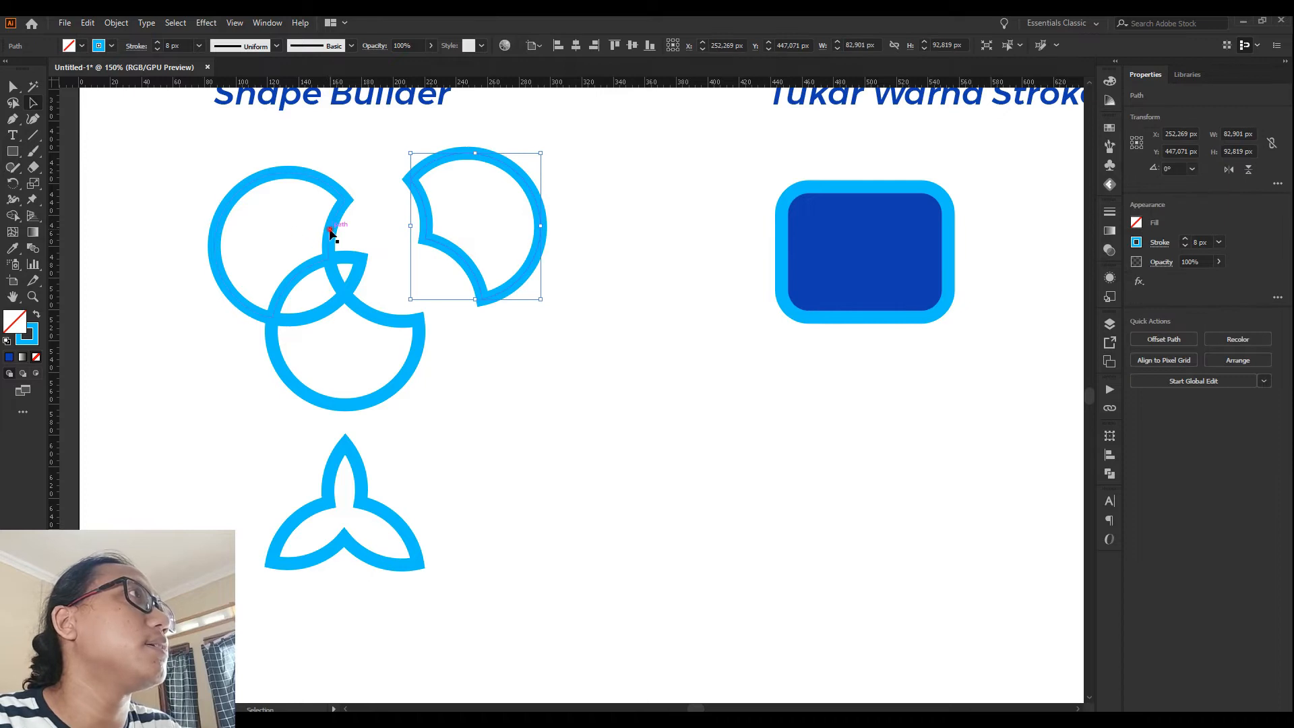
left_click_drag(330, 233, 262, 214)
left_click_drag(343, 305, 363, 343)
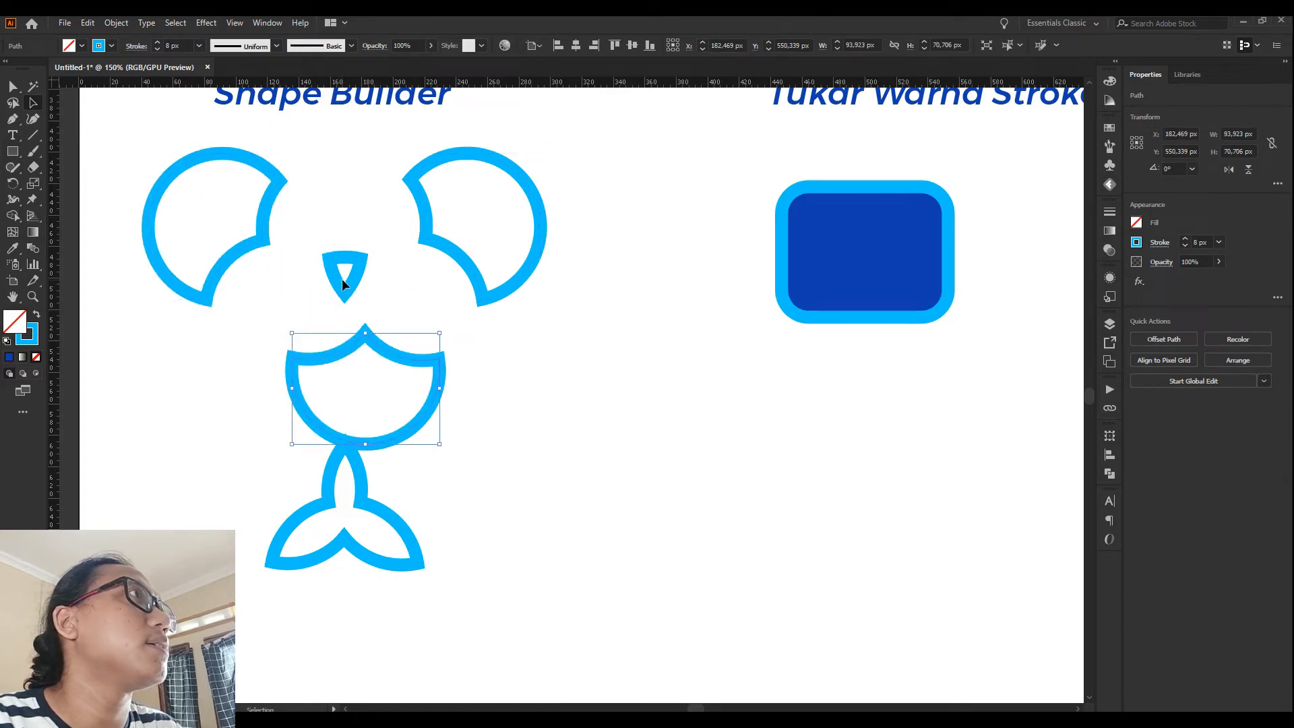
left_click_drag(356, 279, 397, 270)
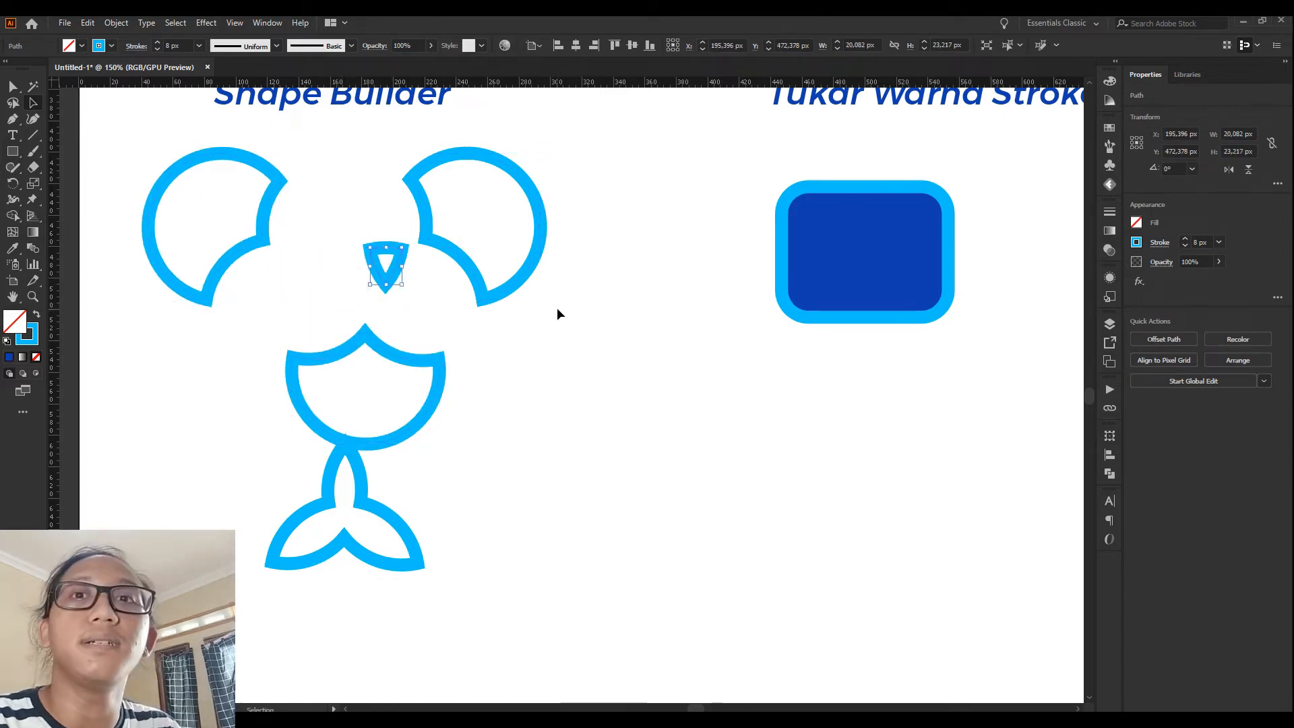
left_click(640, 334)
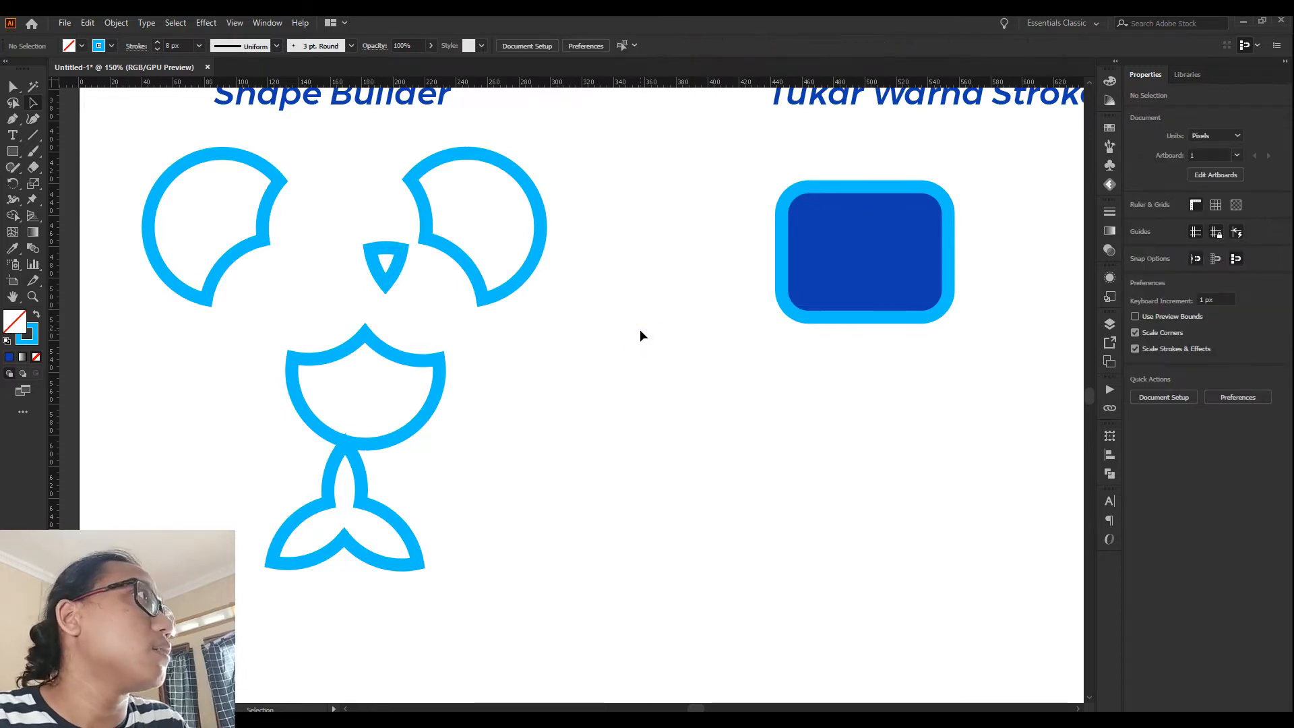
Step: Undo the moves of the excluded pieces until they form the three-circle figure again
key("ctrl+z")
key("ctrl+z")
key("ctrl+z")
key("ctrl+z")
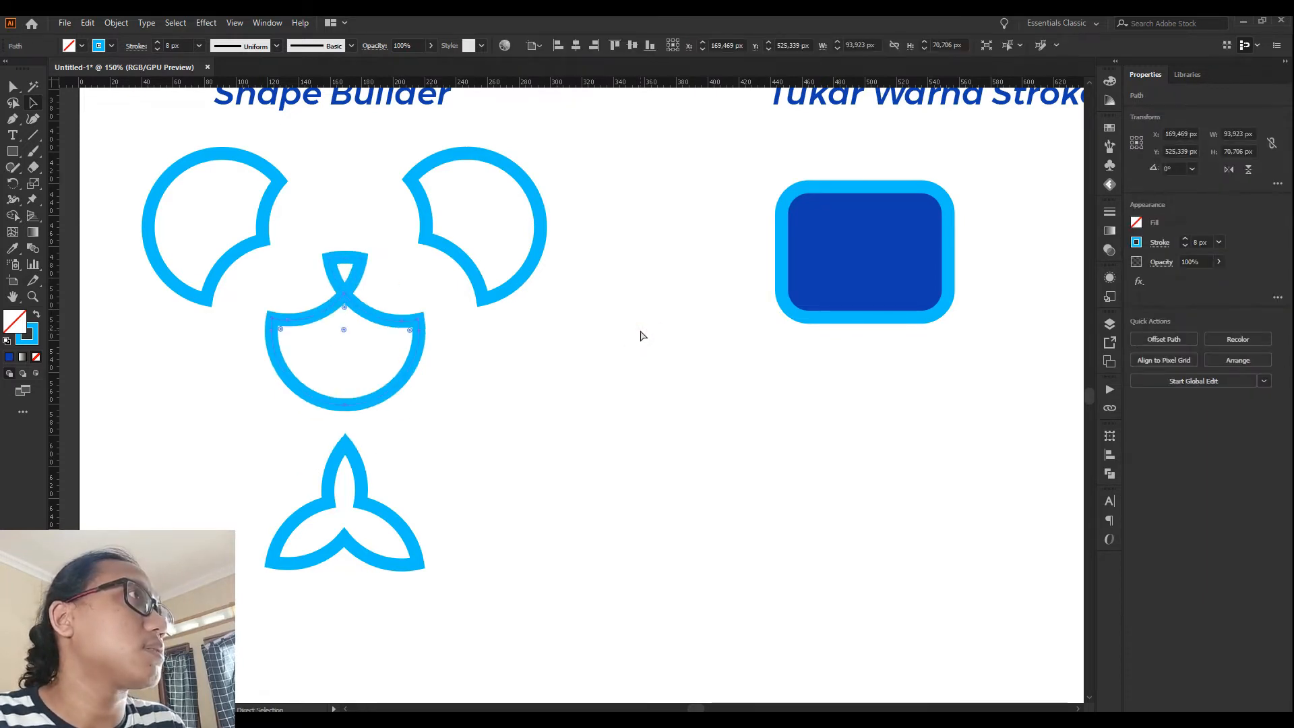
left_click(640, 330)
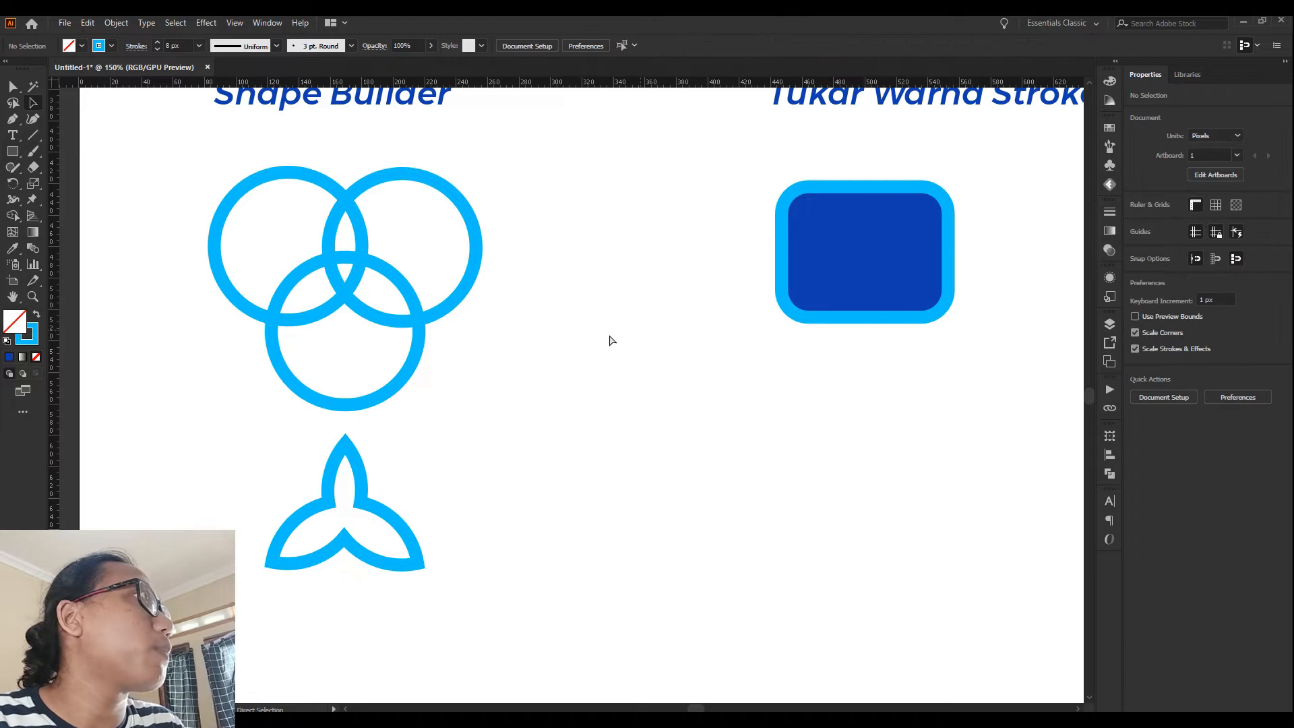
Step: Undo the Exclude operation and select each of the three circles individually to check them
left_click(335, 261)
left_click(557, 331)
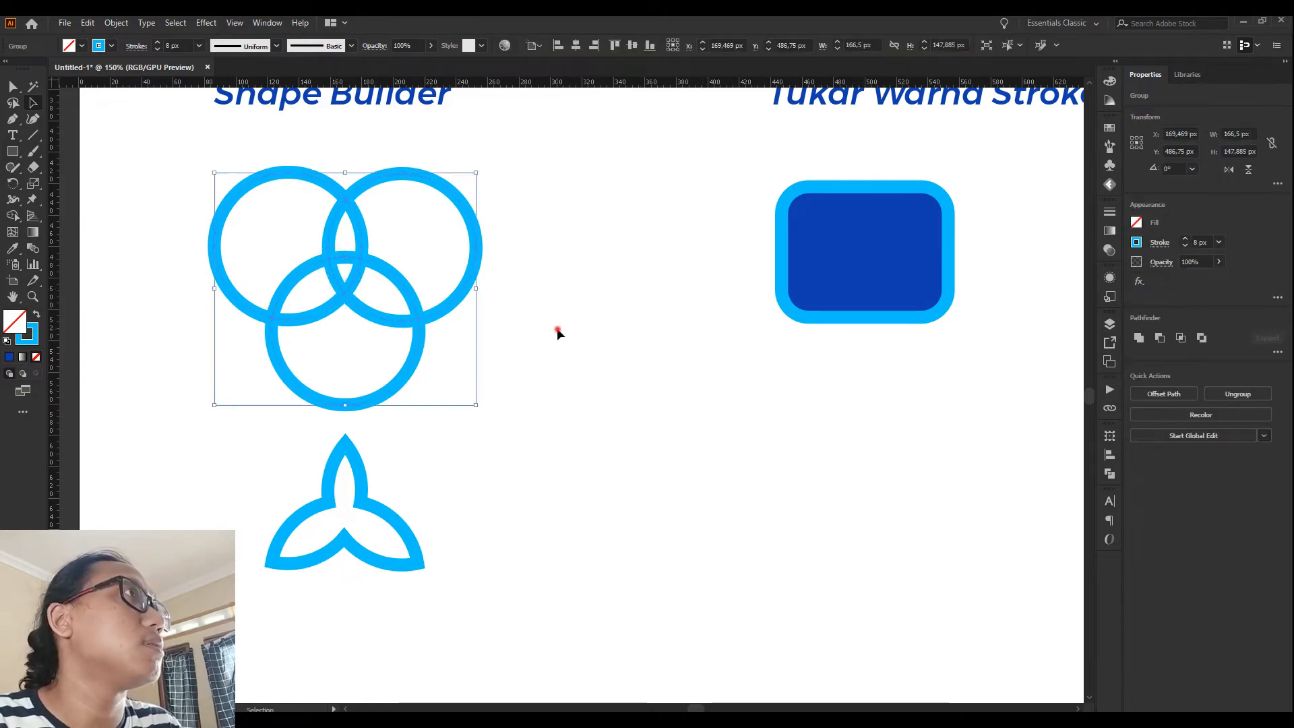
left_click(452, 302)
left_click(483, 329)
left_click(439, 310)
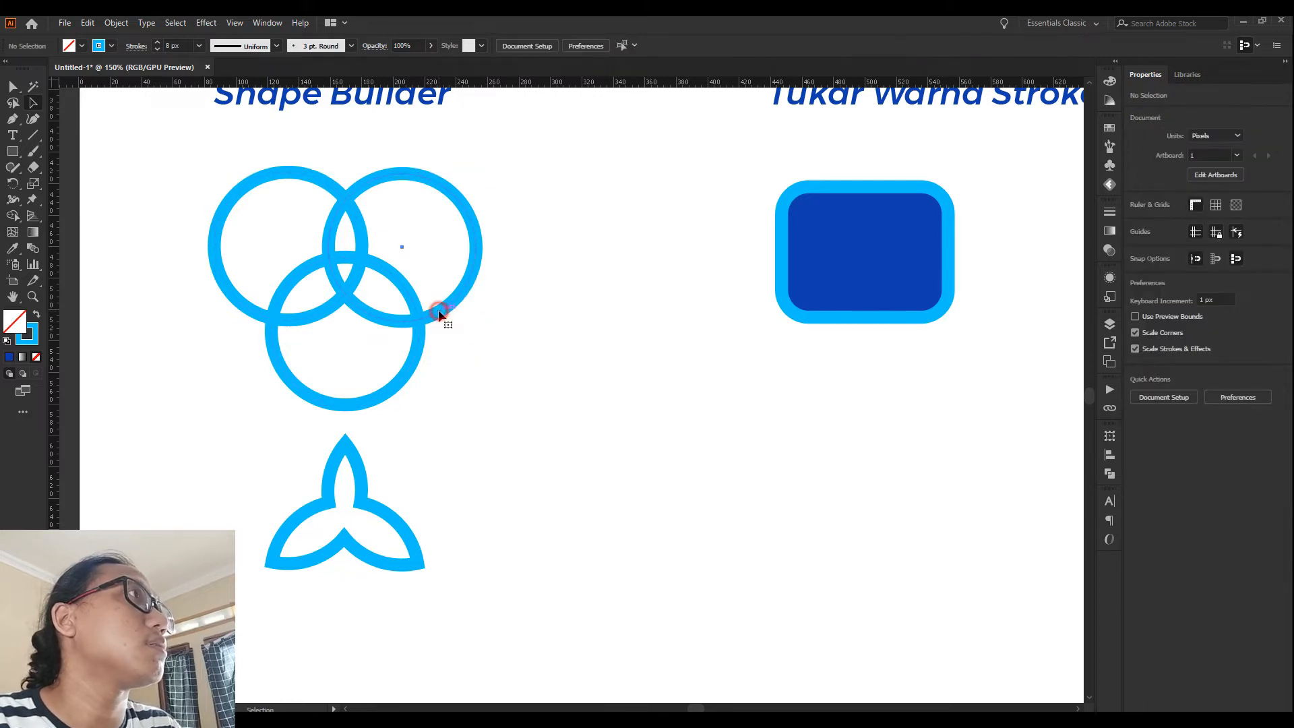
left_click(398, 384)
left_click(240, 298)
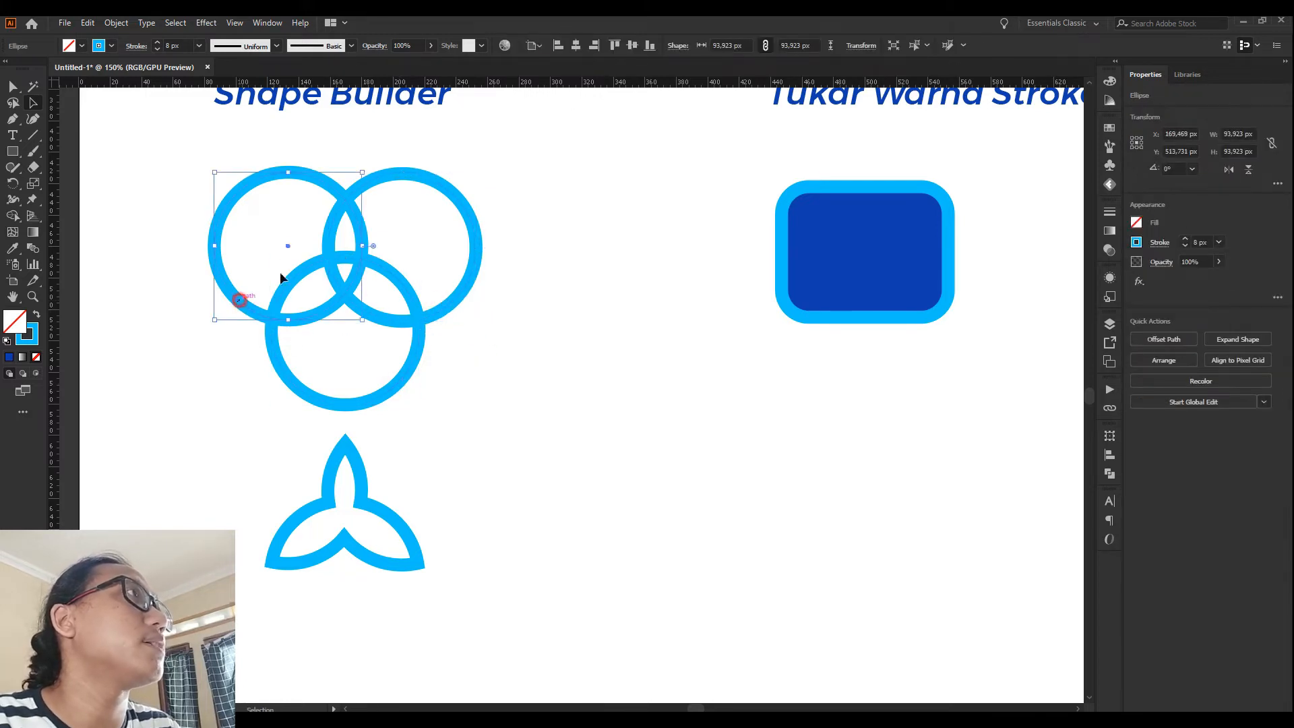
left_click(513, 241)
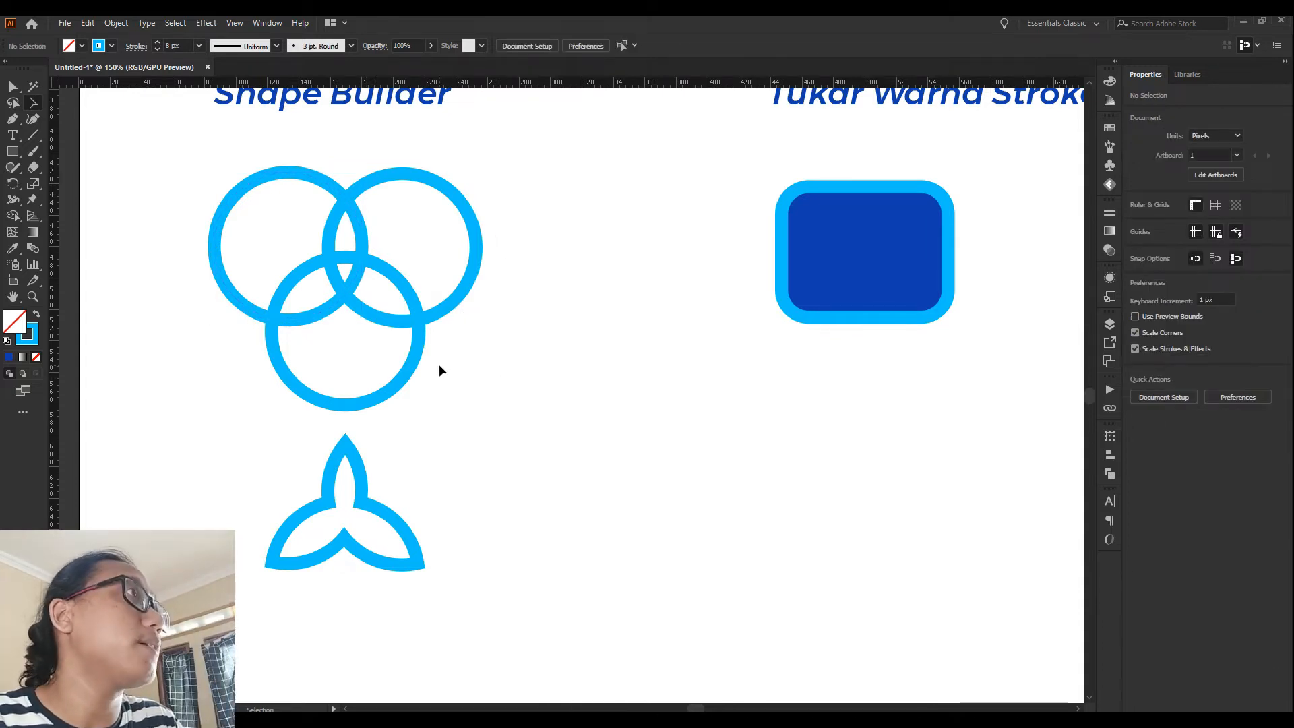
Step: Merge the overlapping regions at the centre of the three circles into one three-pointed shape with the Shape Builder tool
left_click_drag(164, 137, 530, 411)
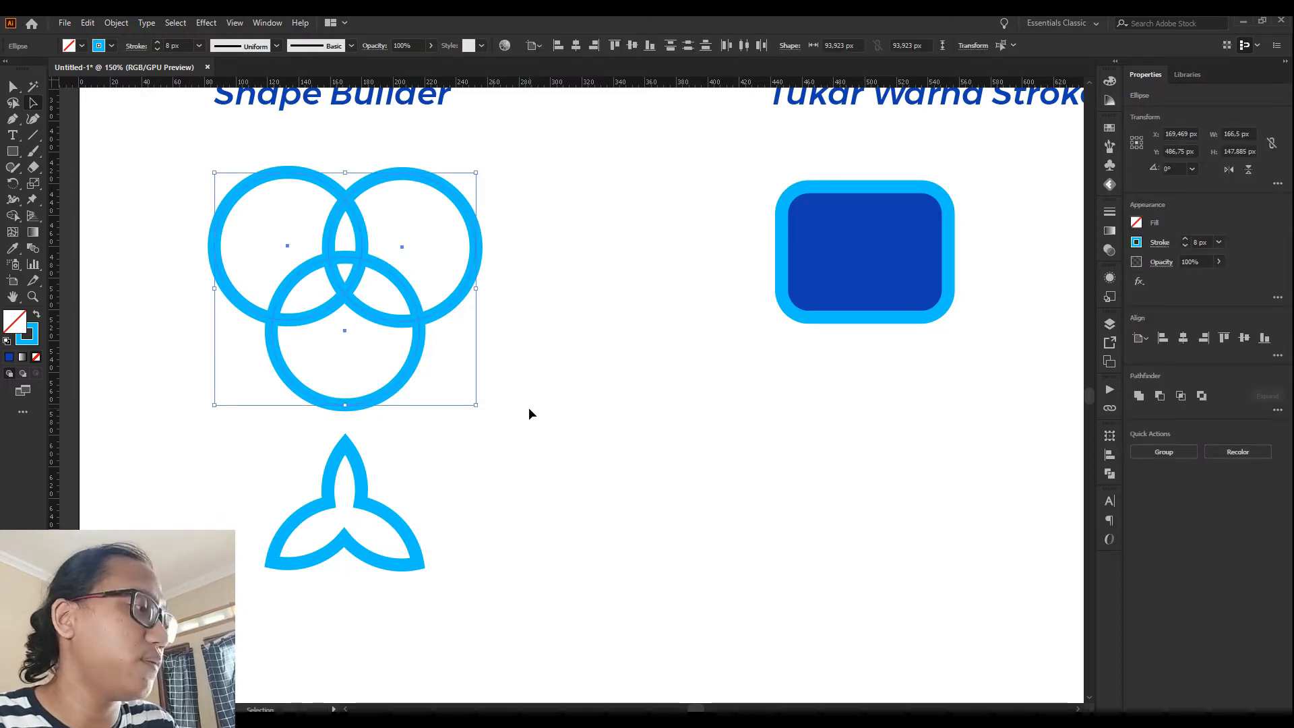
key("shift+m")
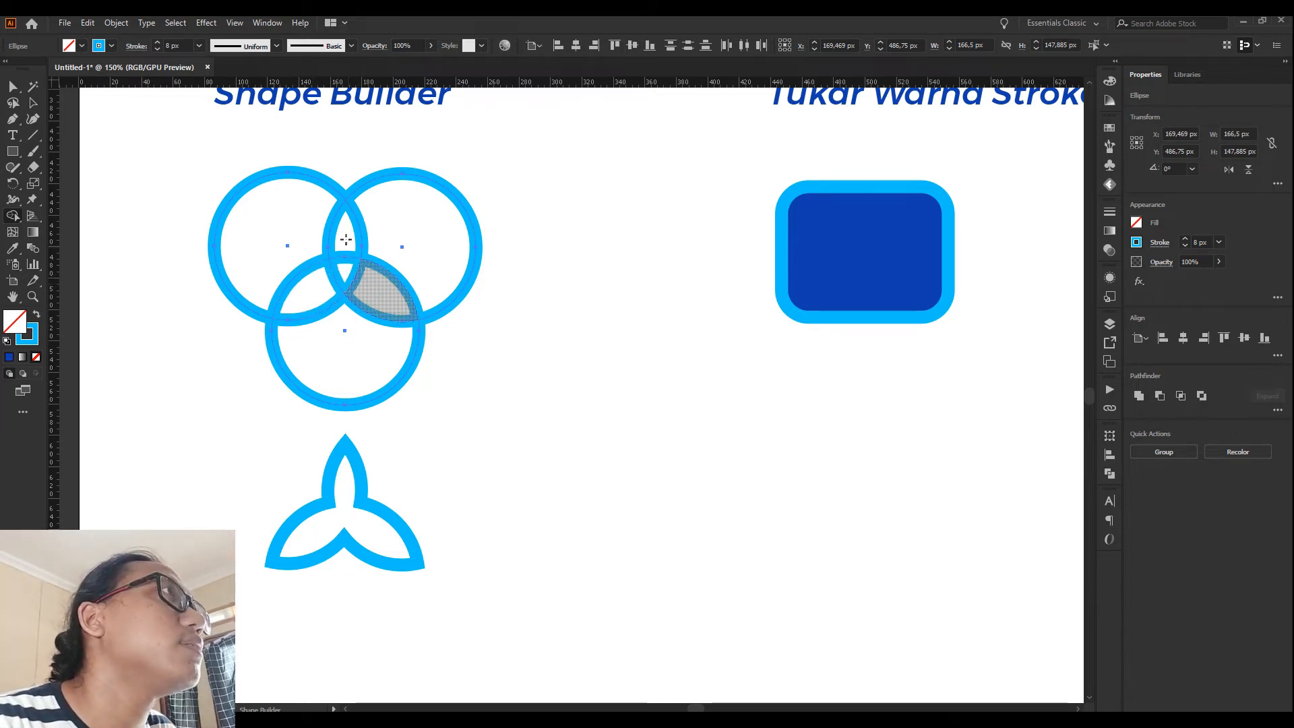
left_click(307, 290)
mouse_move(335, 278)
left_mouse_down()
mouse_move(347, 245)
mouse_move(367, 283)
left_mouse_up()
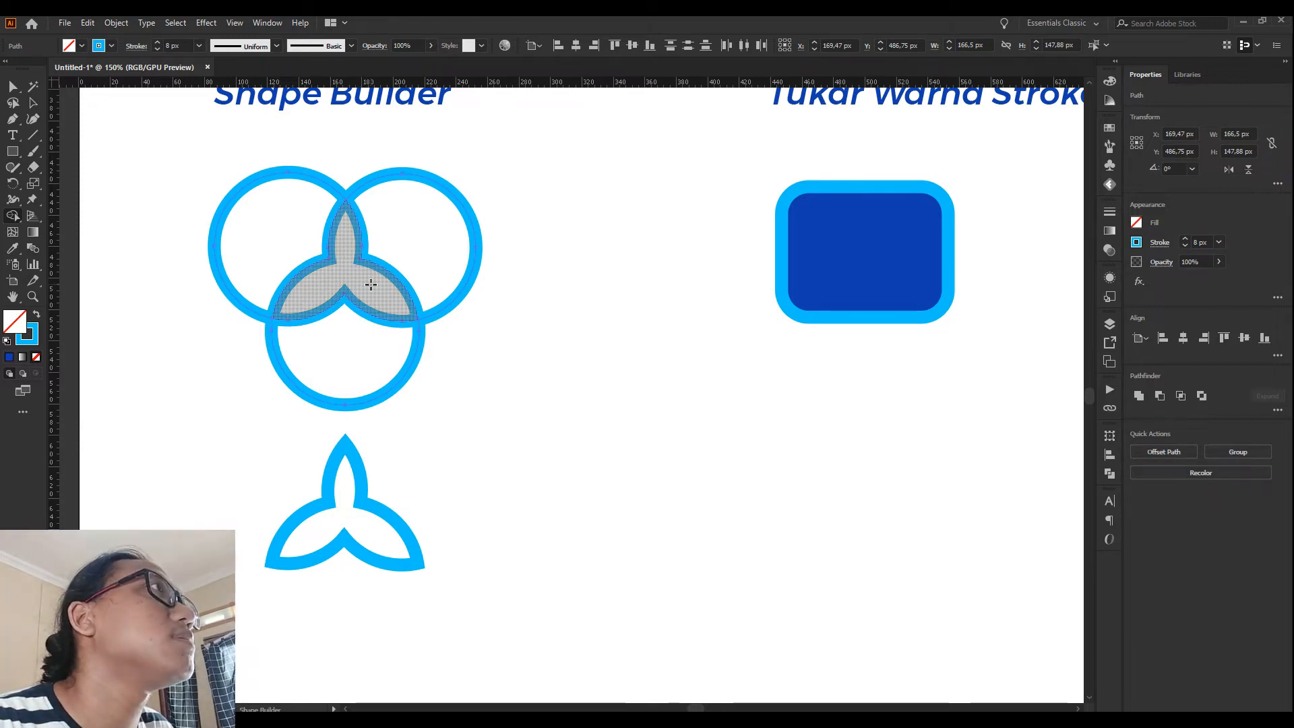
Step: Delete the three outer circle regions with the Shape Builder, leaving only the three-pointed shape, and deselect it
scroll(430, 318, "up", 2)
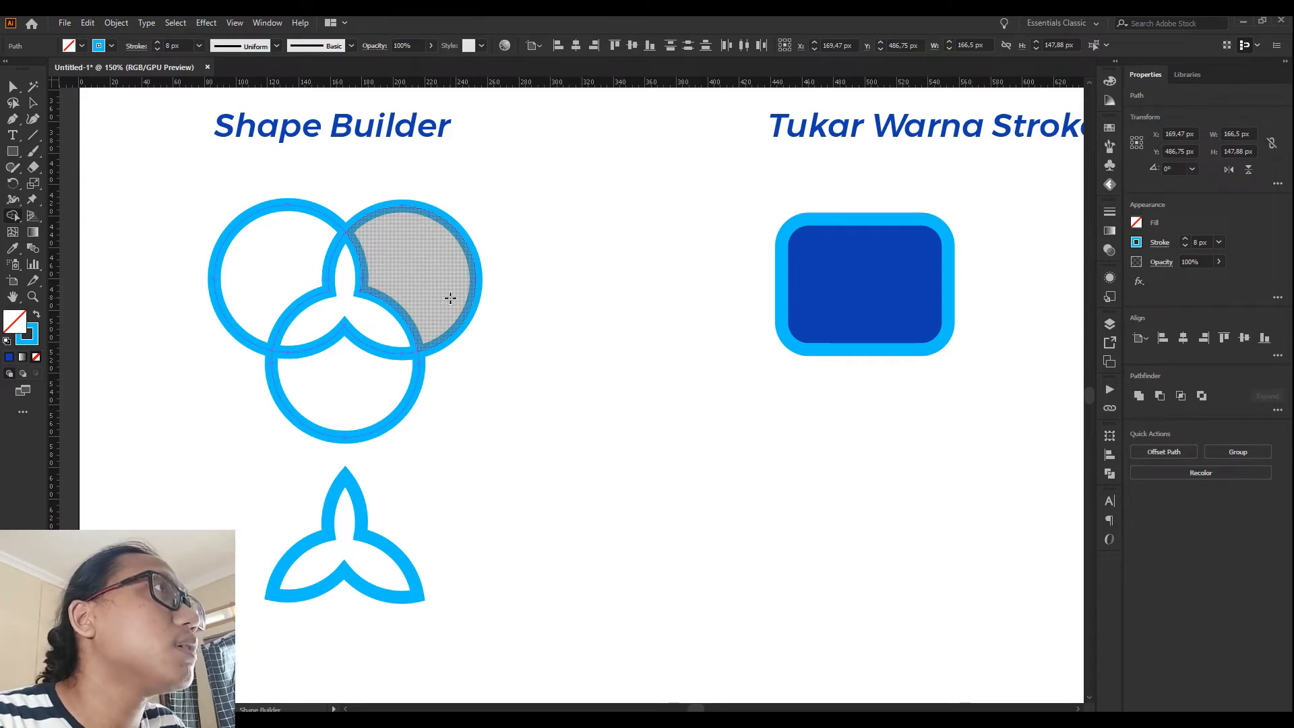
left_click(418, 260, "alt")
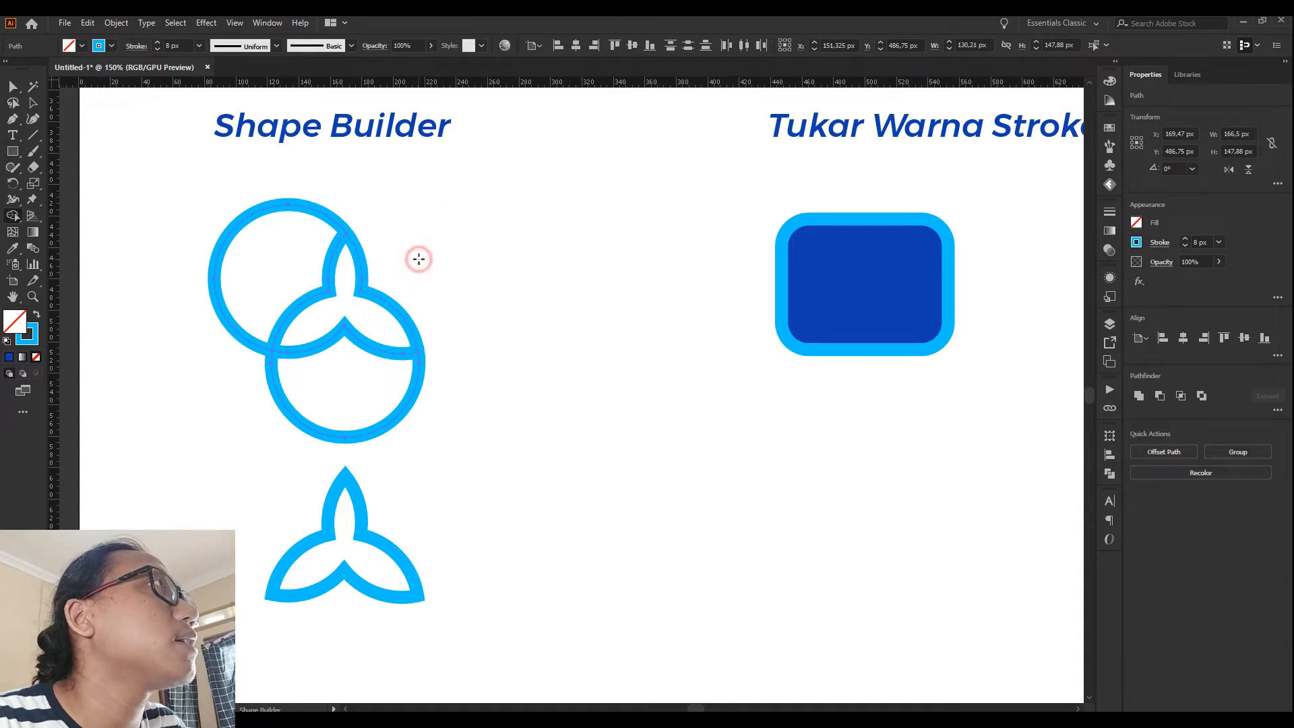
left_click(250, 253, "alt")
left_click(351, 419, "alt")
key("v")
left_click(505, 350)
scroll(398, 324, "down", 1)
scroll(398, 329, "up", 1)
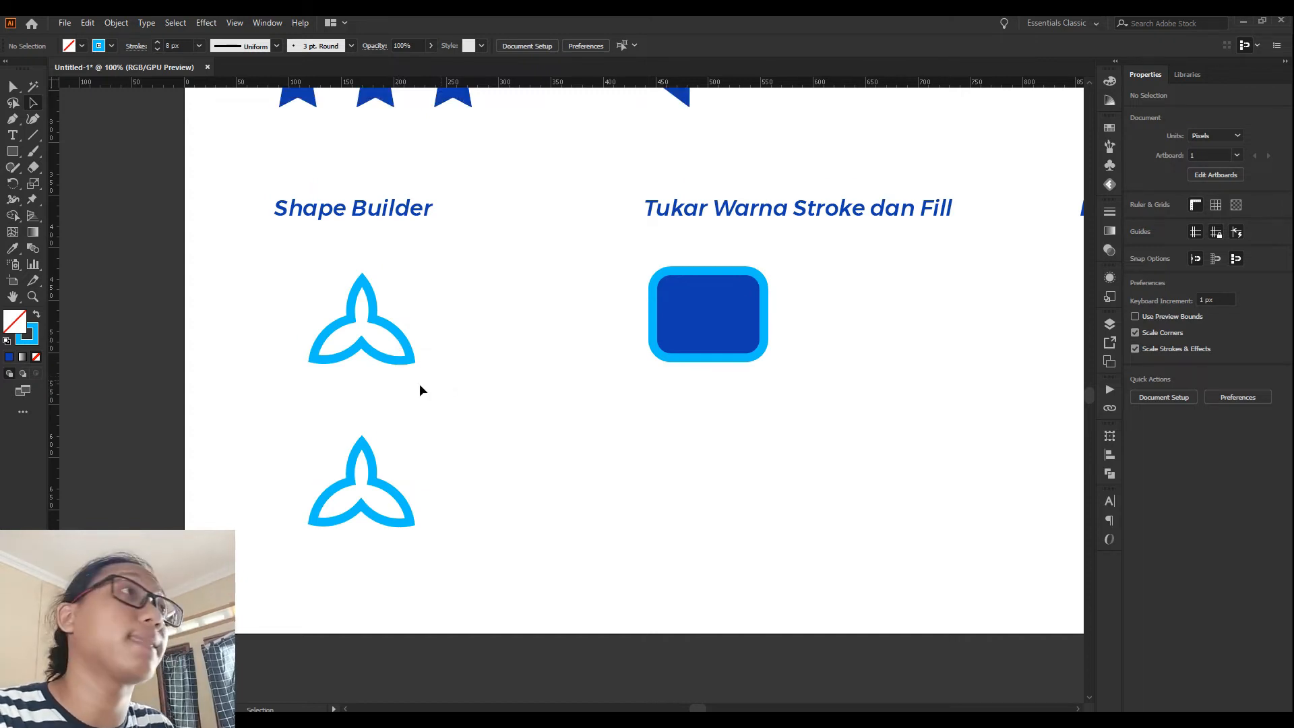
Step: Examine the Reflect Object section of the sheet and the dark blue half-shape below its heading
left_click_drag(398, 387, 465, 369)
left_click_drag(577, 183, 555, 266)
scroll(568, 352, "up", 1)
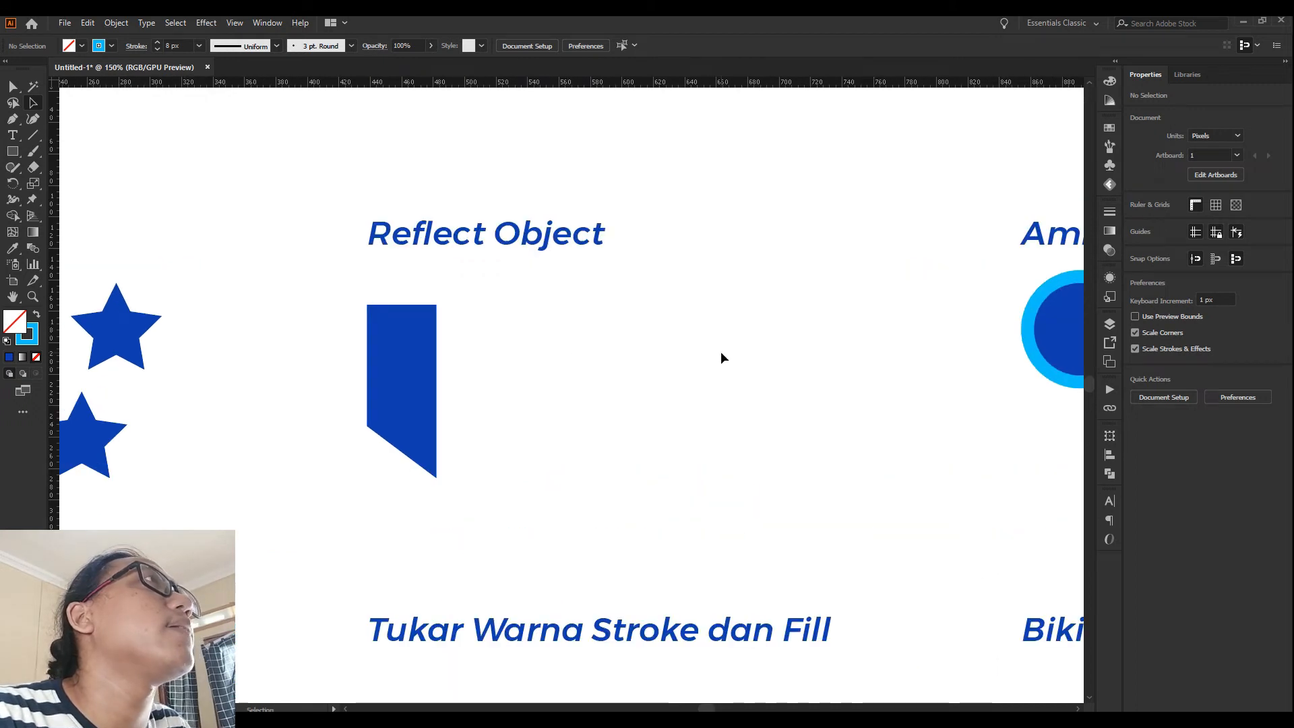
left_click(721, 351)
scroll(623, 386, "up", 1)
left_click(600, 374)
scroll(495, 268, "down", 2)
scroll(495, 271, "up", 2)
left_click(492, 300)
left_click(372, 176)
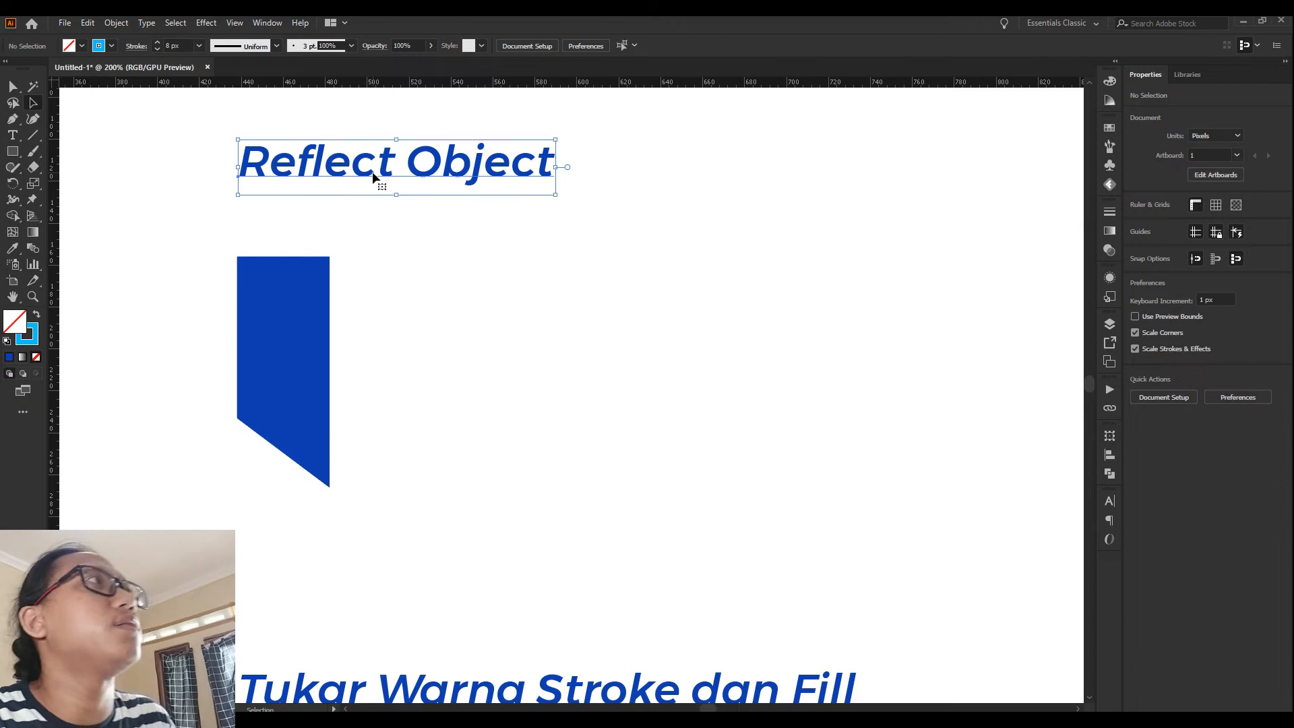
left_click(534, 342)
left_click_drag(418, 286, 382, 309)
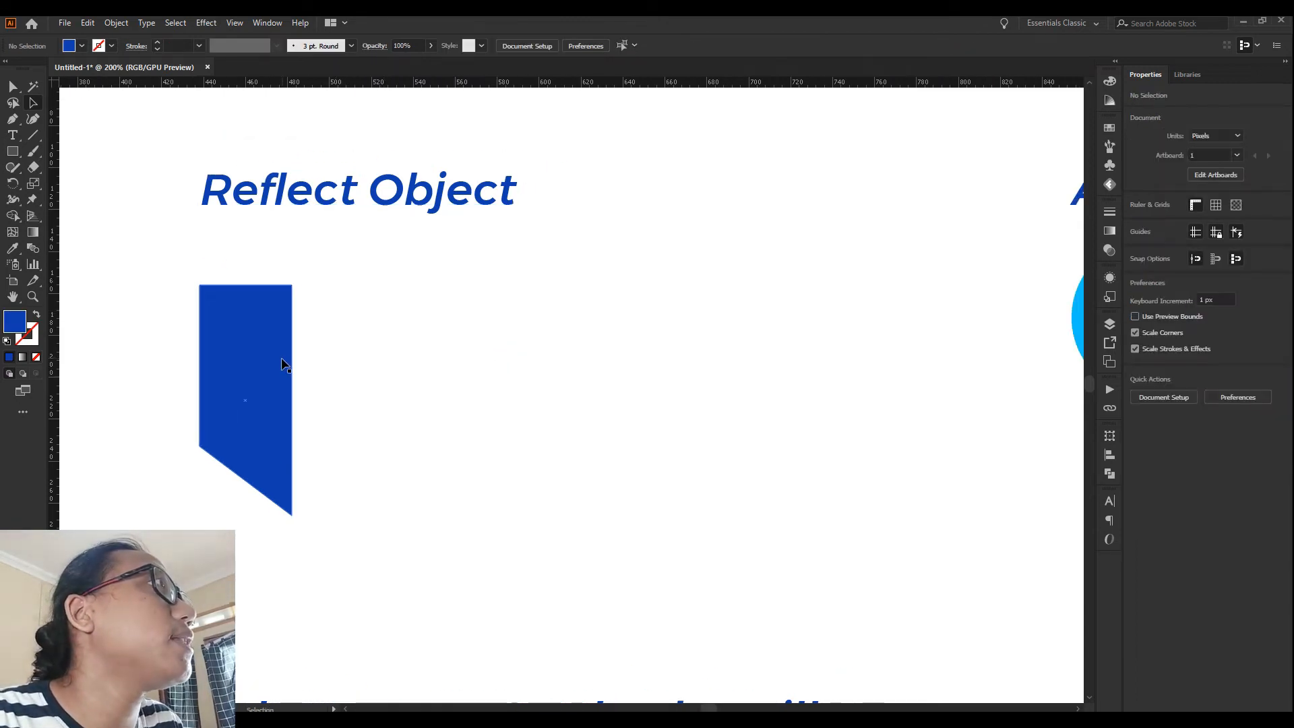
left_click_drag(370, 411, 384, 333)
left_click(243, 301)
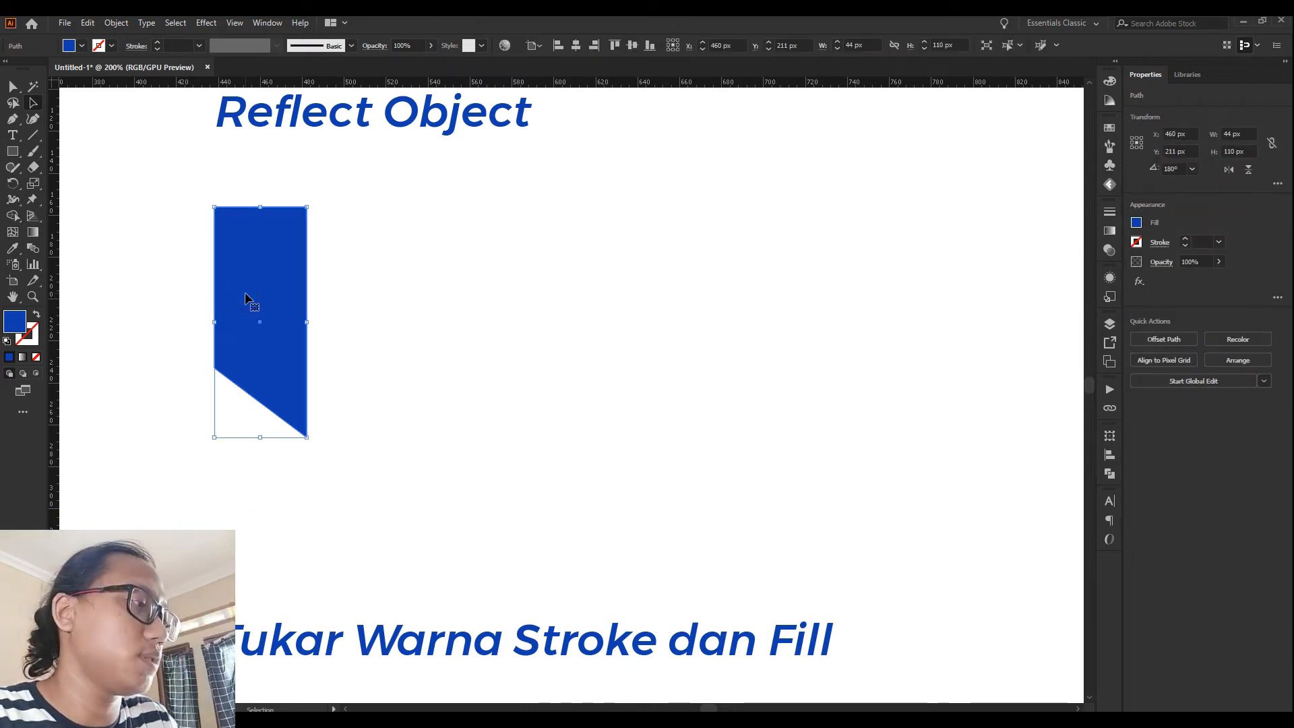
left_click(410, 293)
left_click(262, 283)
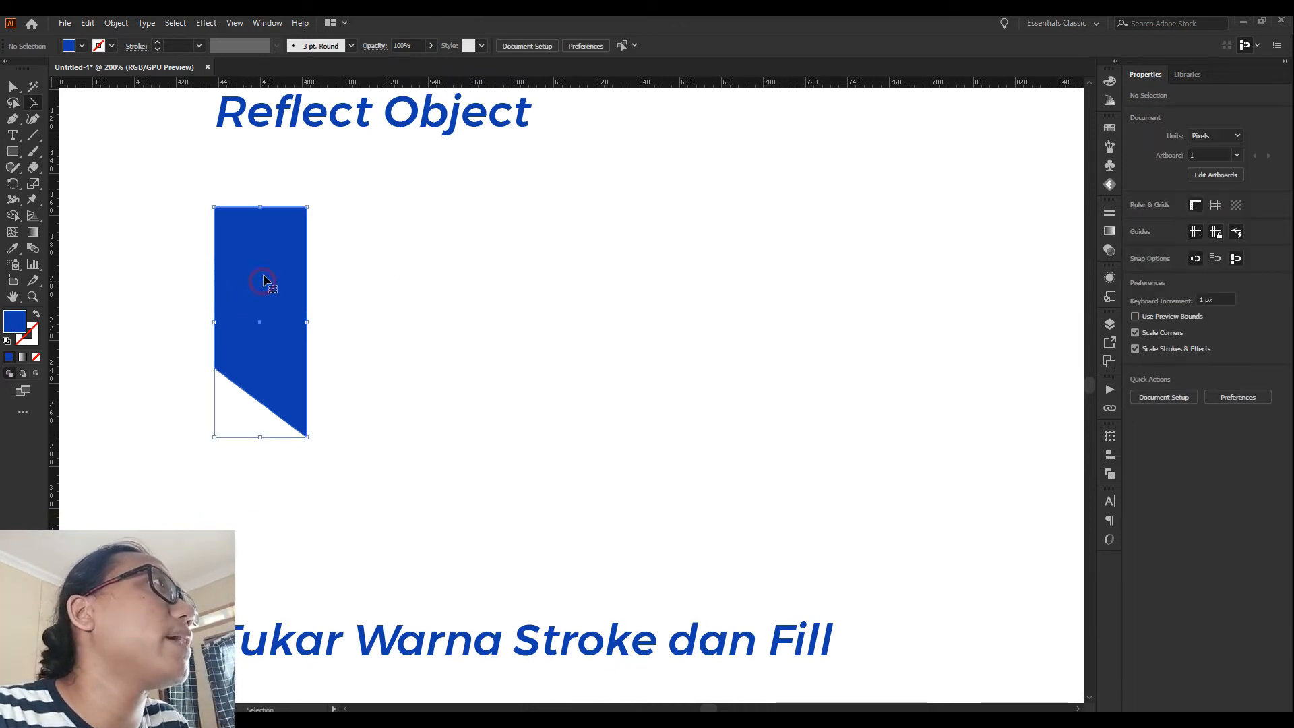
left_click(532, 323)
left_click(233, 297)
left_click(502, 294)
left_click(241, 296)
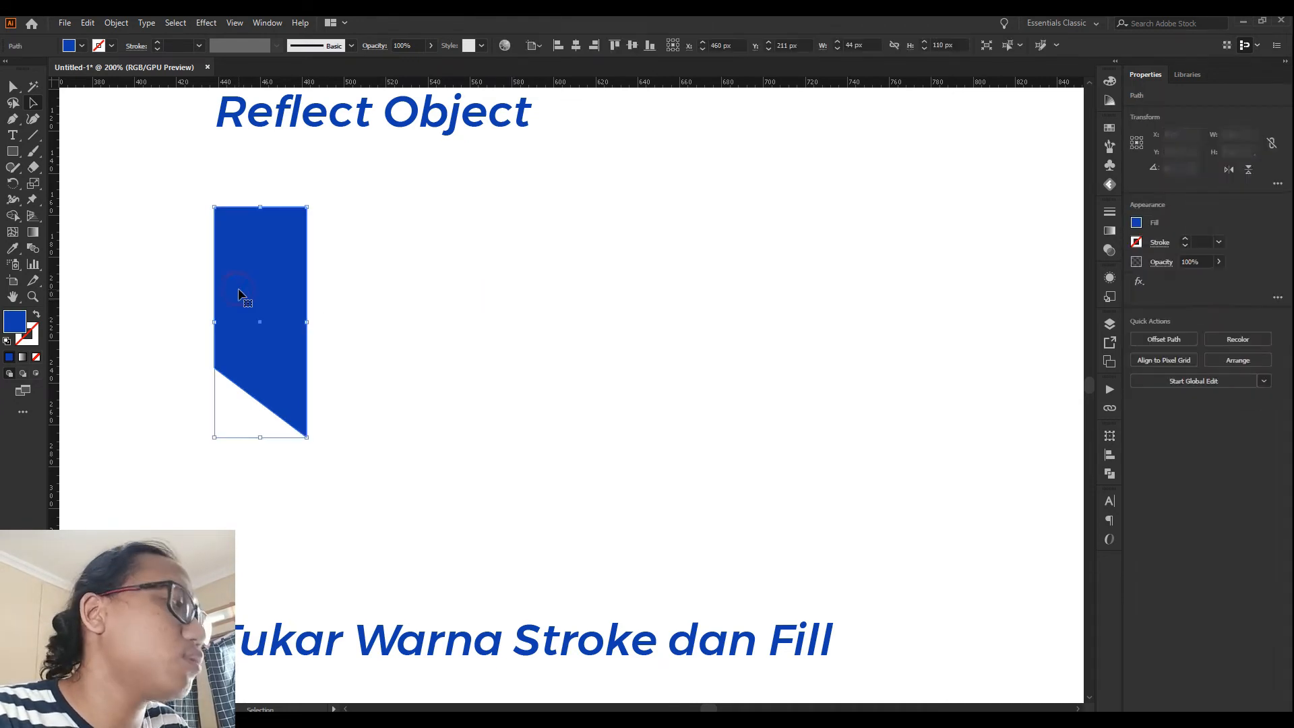
left_click(587, 297)
scroll(393, 170, "up", 1)
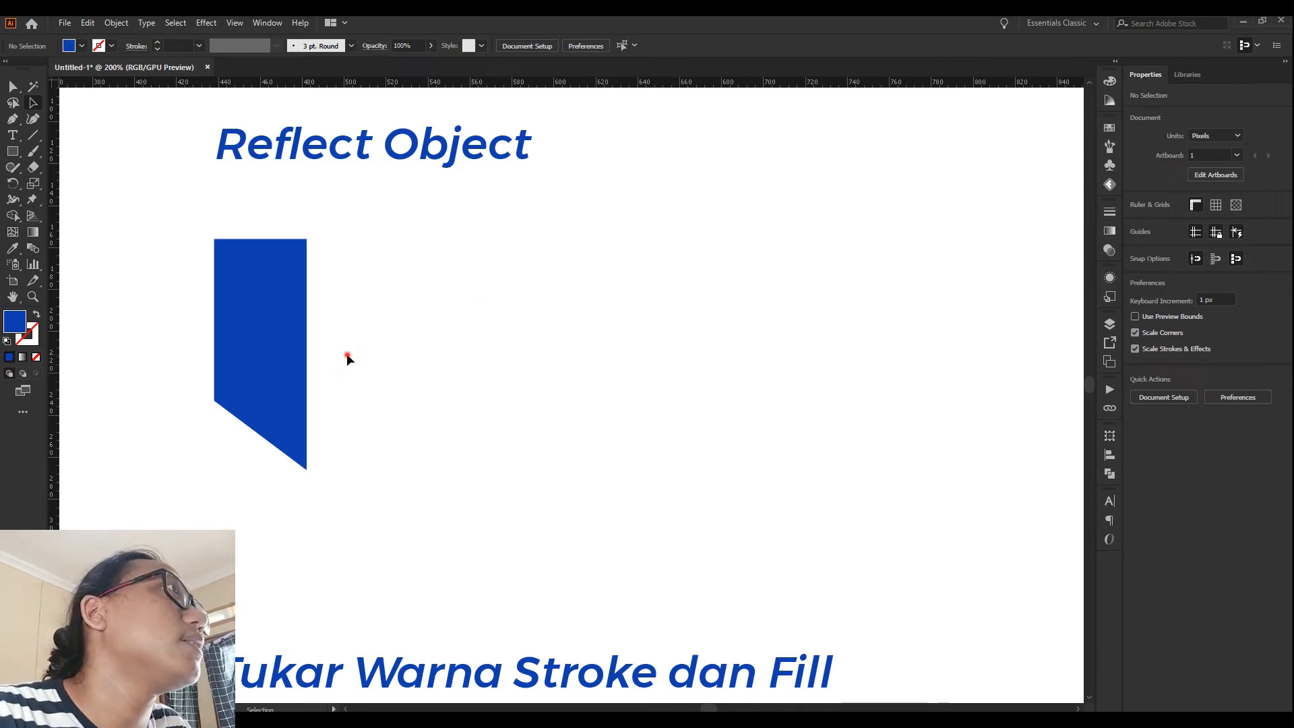
left_click(256, 348)
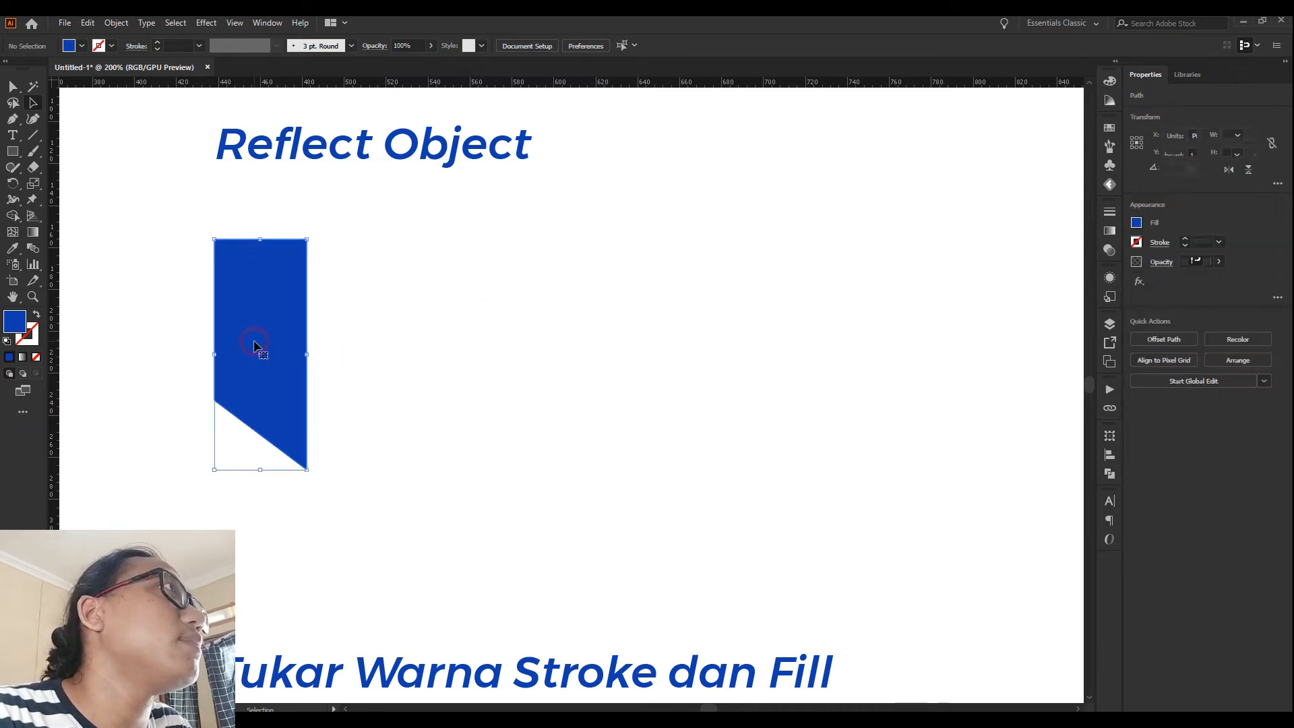
left_click(454, 352)
left_click(227, 293)
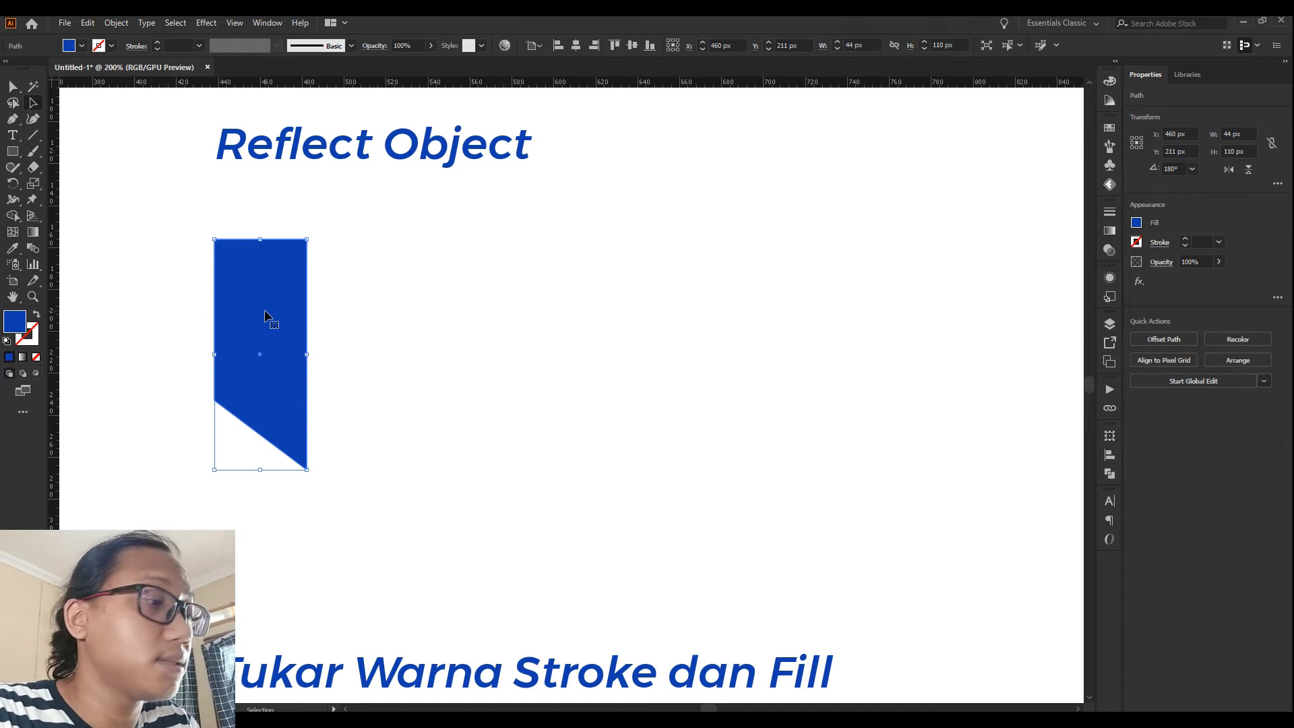
left_click(410, 371)
Step: Create a mirrored copy of the dark blue half-shape across its long straight edge with the Reflect tool's Vertical axis
left_click(246, 281)
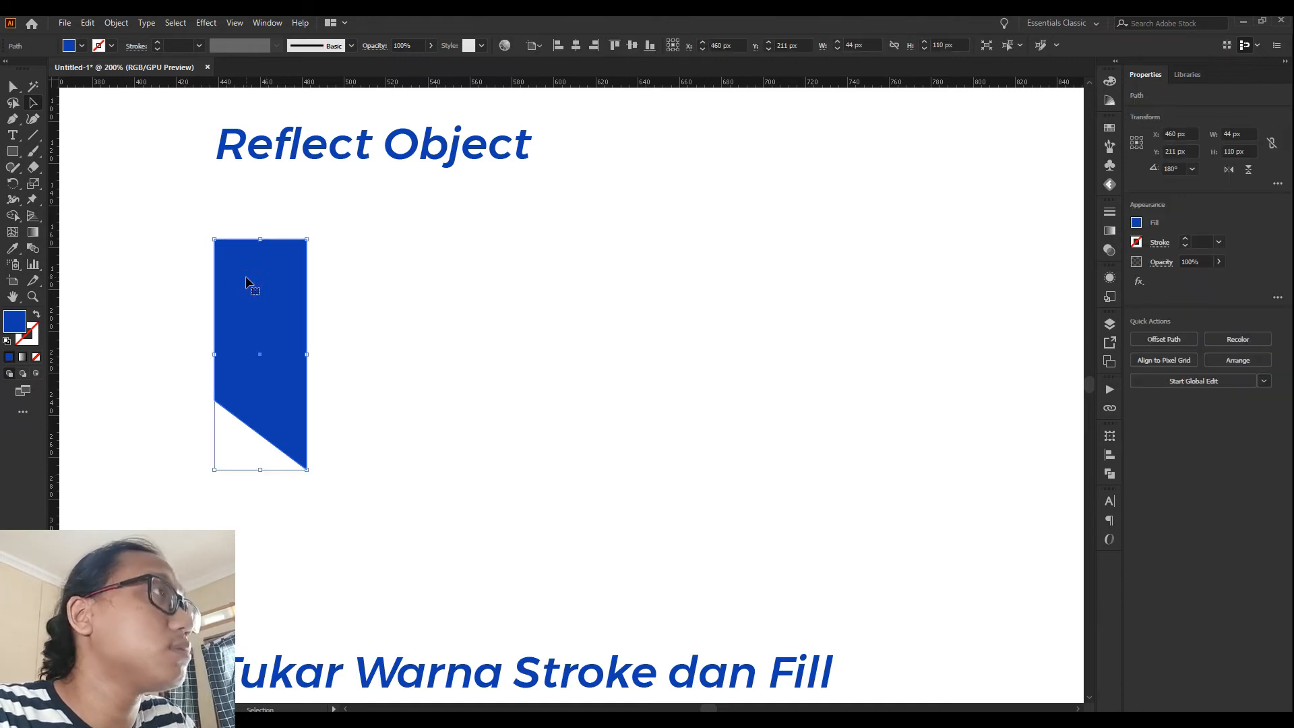
key("o")
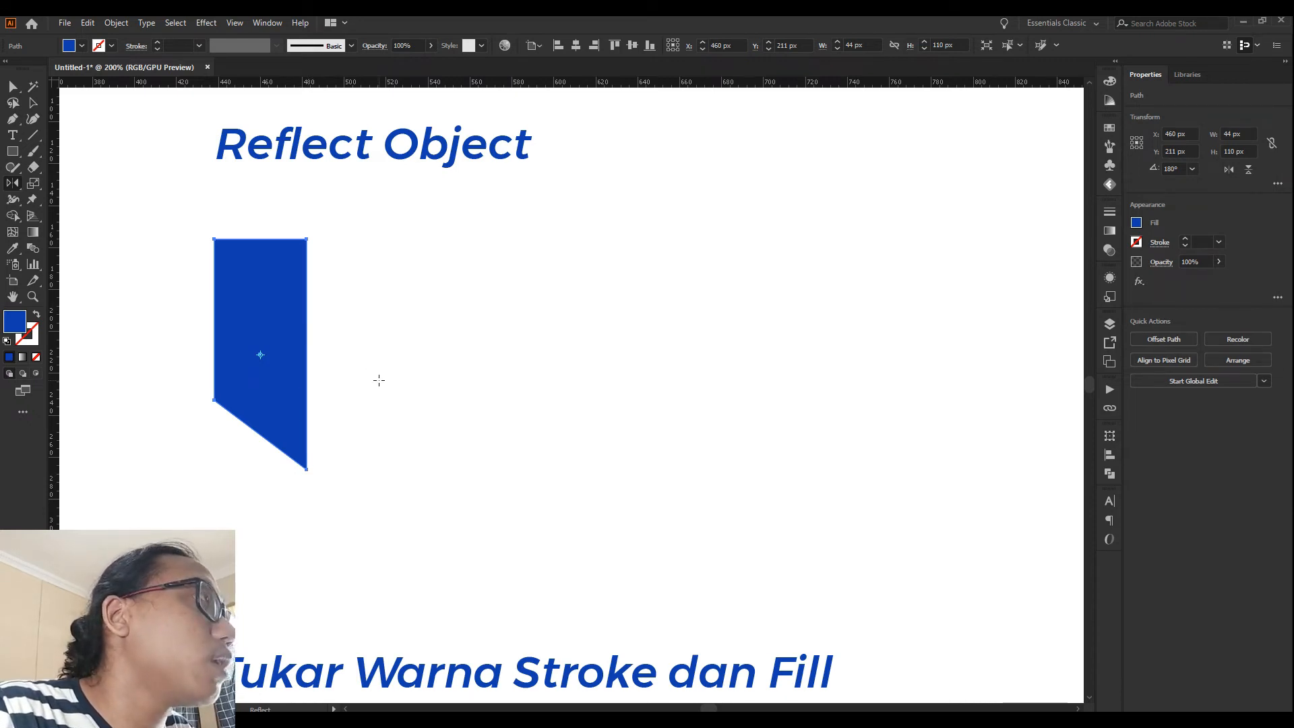
left_click(306, 332, "alt")
left_click_drag(578, 255, 586, 204)
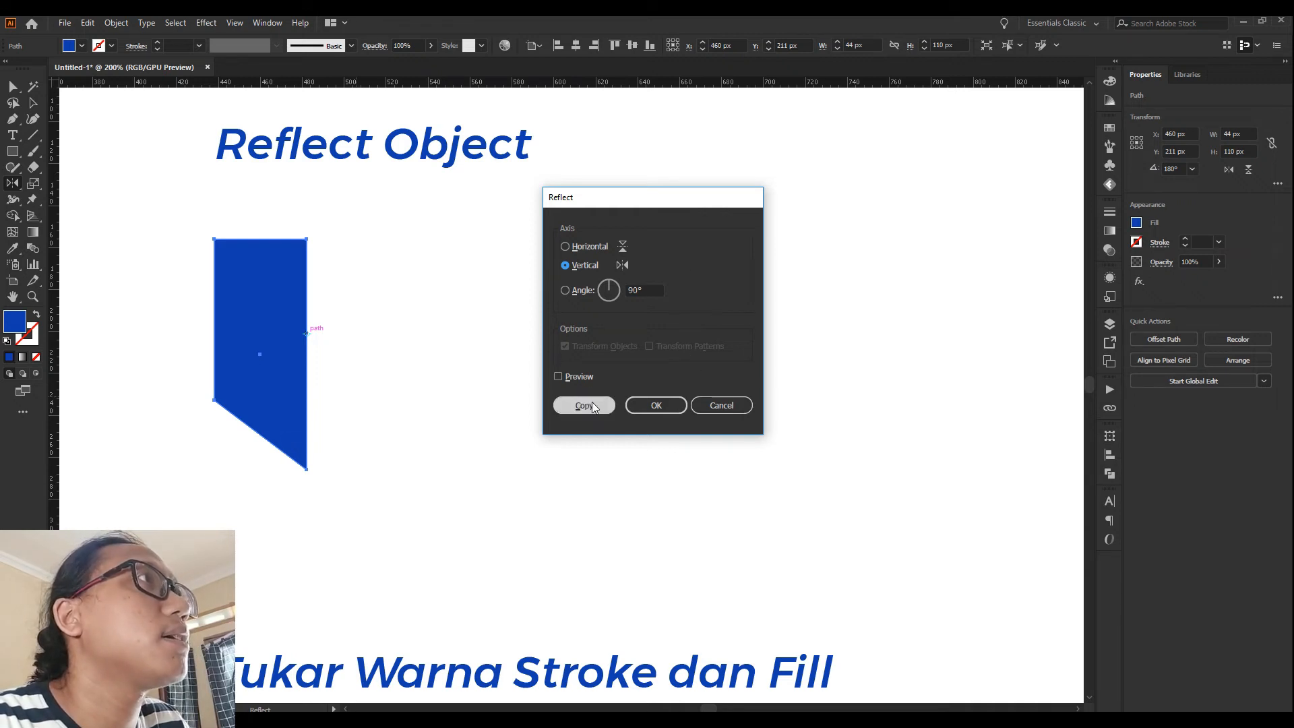
left_click(559, 376)
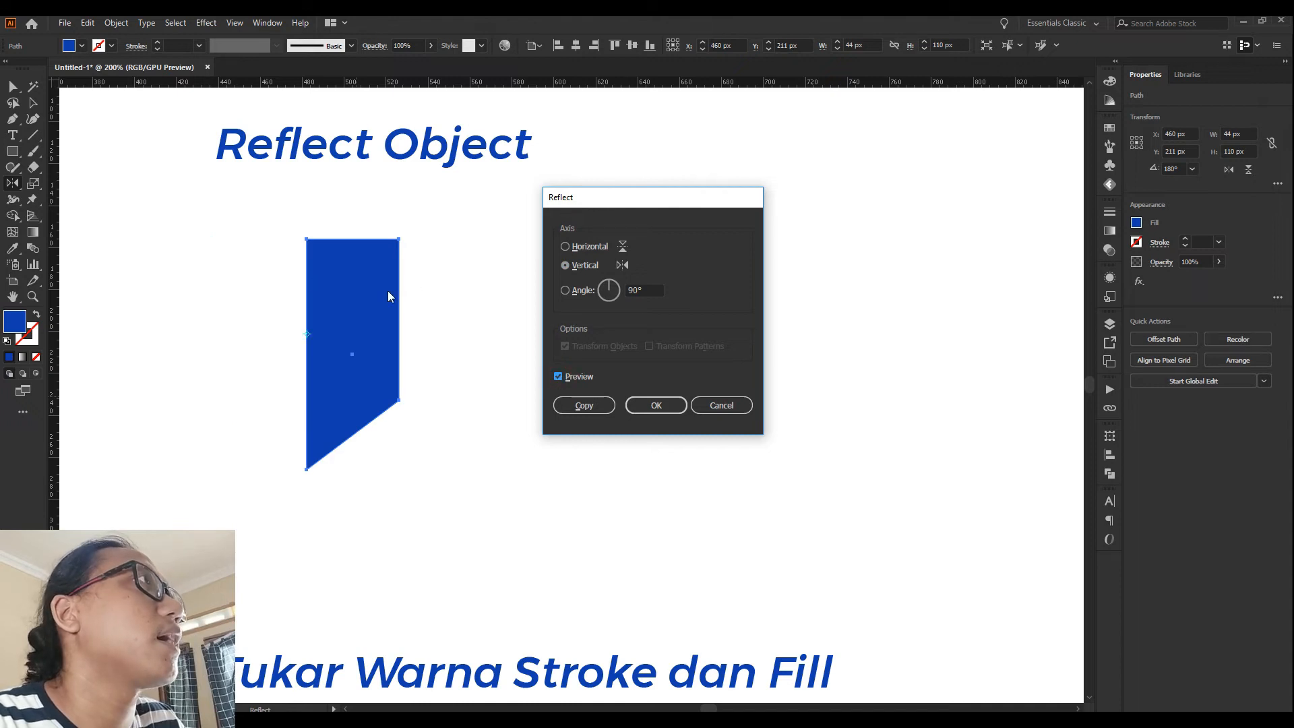
left_click(559, 376)
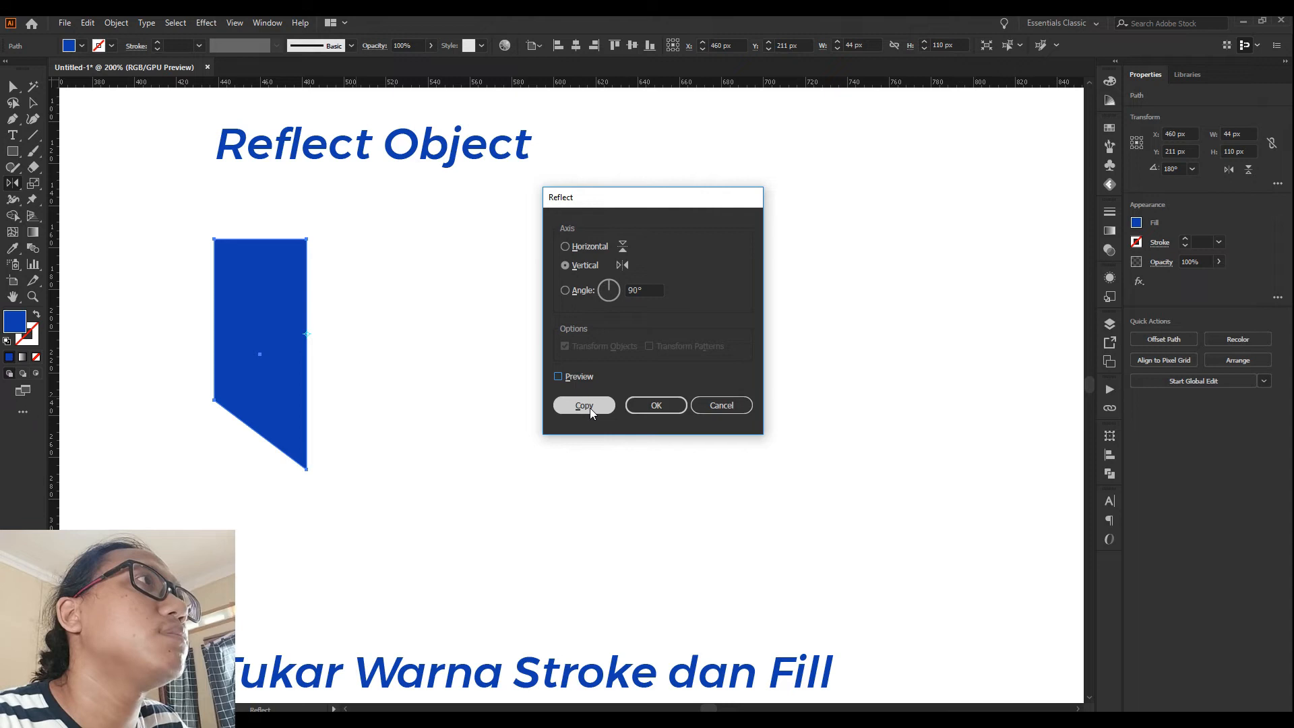
left_click(584, 405)
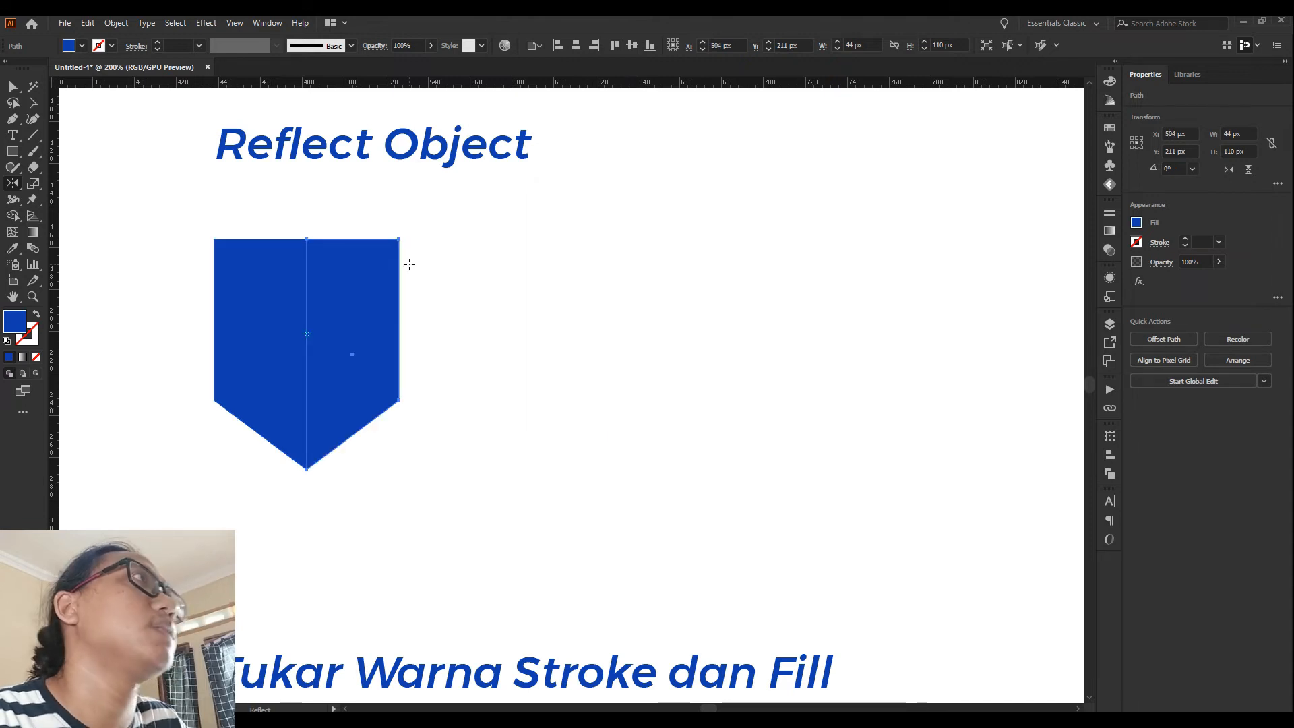
Step: Merge the two mirrored halves into one pentagonal badge with the Shape Builder tool, and deselect it
key("a")
left_click(508, 270)
left_click_drag(559, 522, 139, 236)
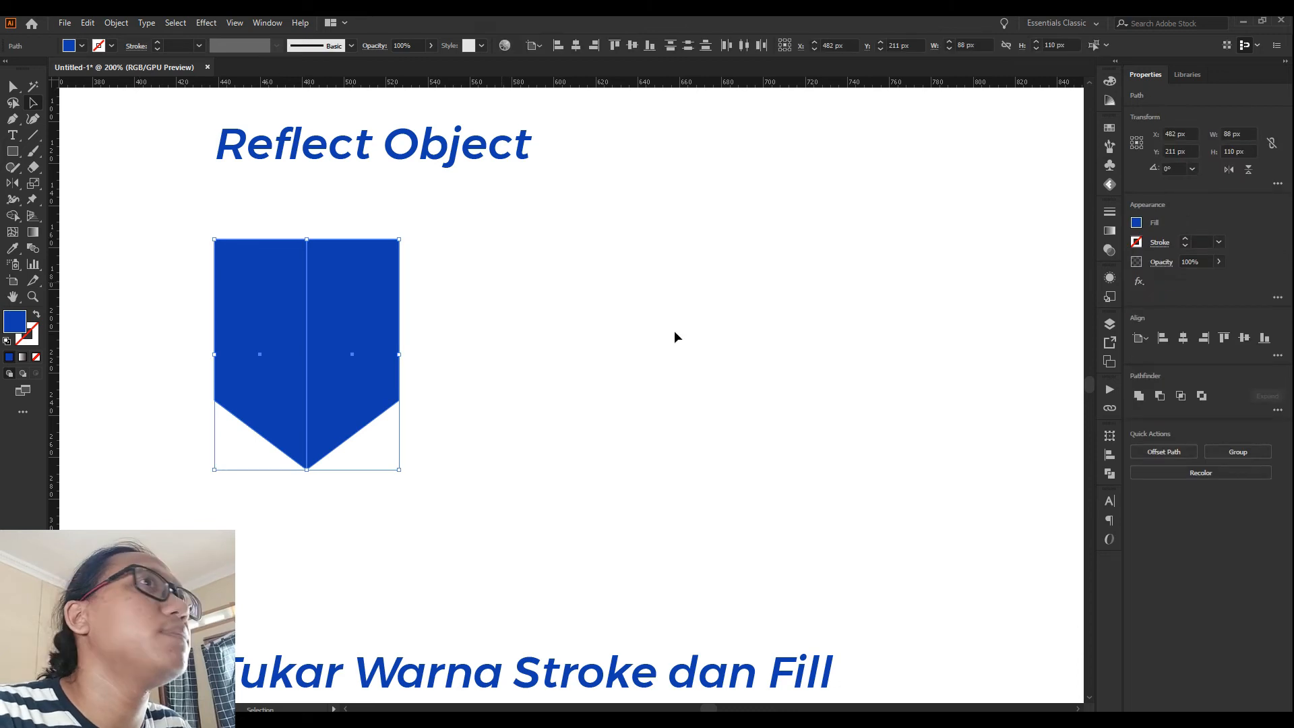
left_click(597, 367)
left_click_drag(477, 472, 148, 261)
key("shift+m")
left_click_drag(199, 297, 428, 290)
key("v")
left_click(136, 170)
left_click(303, 326)
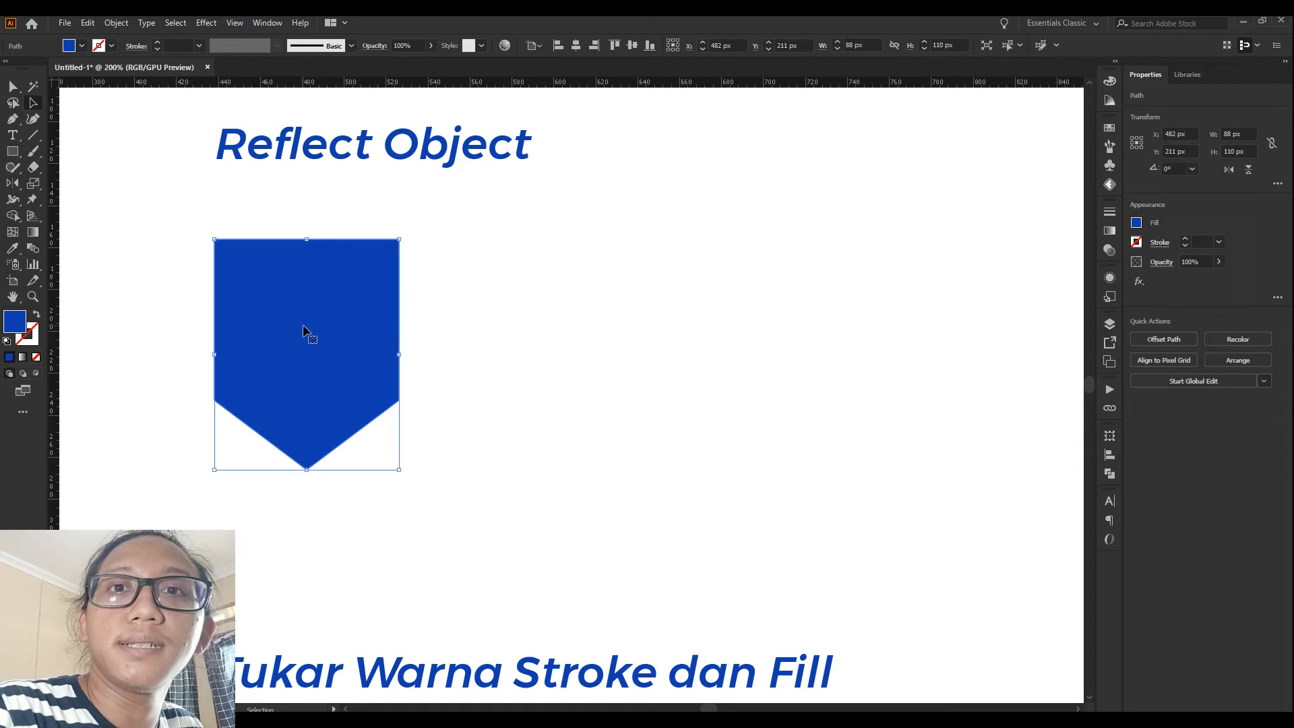
left_click(601, 217)
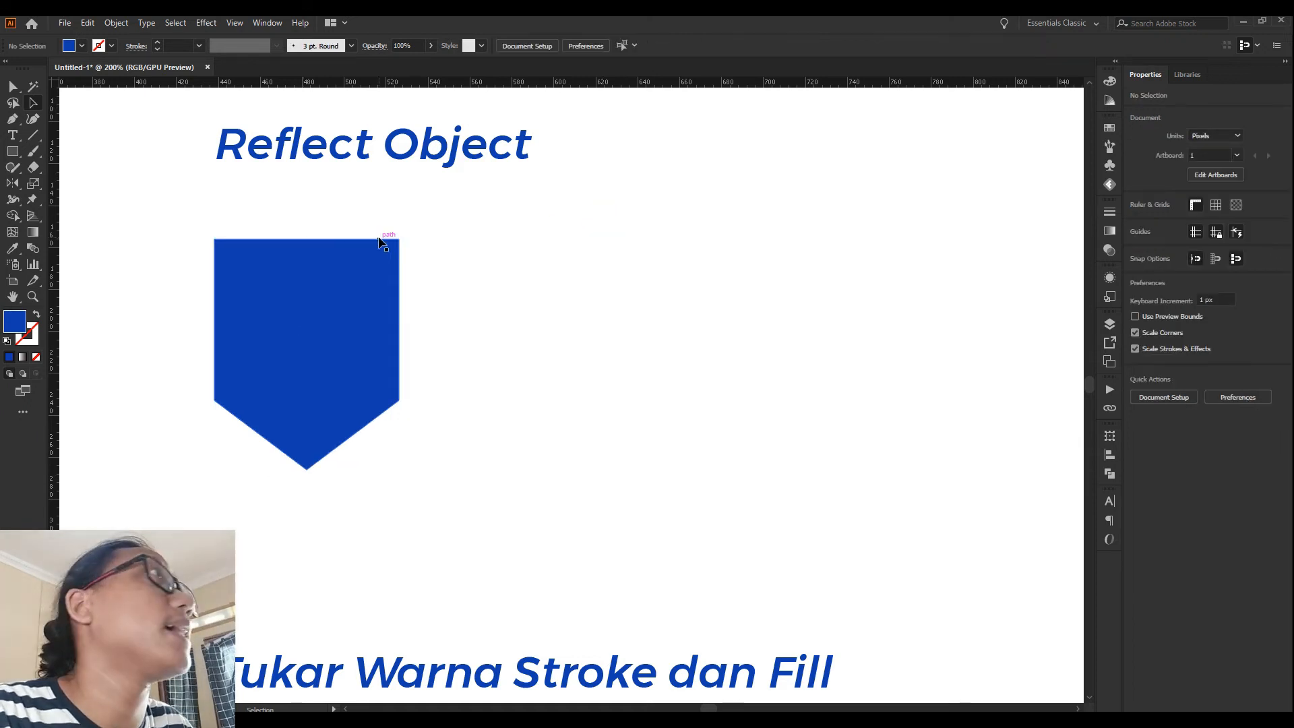
Step: Swap the fill and stroke colours of the rounded rectangle under the Tukar Warna Stroke dan Fill heading
scroll(387, 243, "down", 1)
key("ctrl+0")
key("ctrl+1")
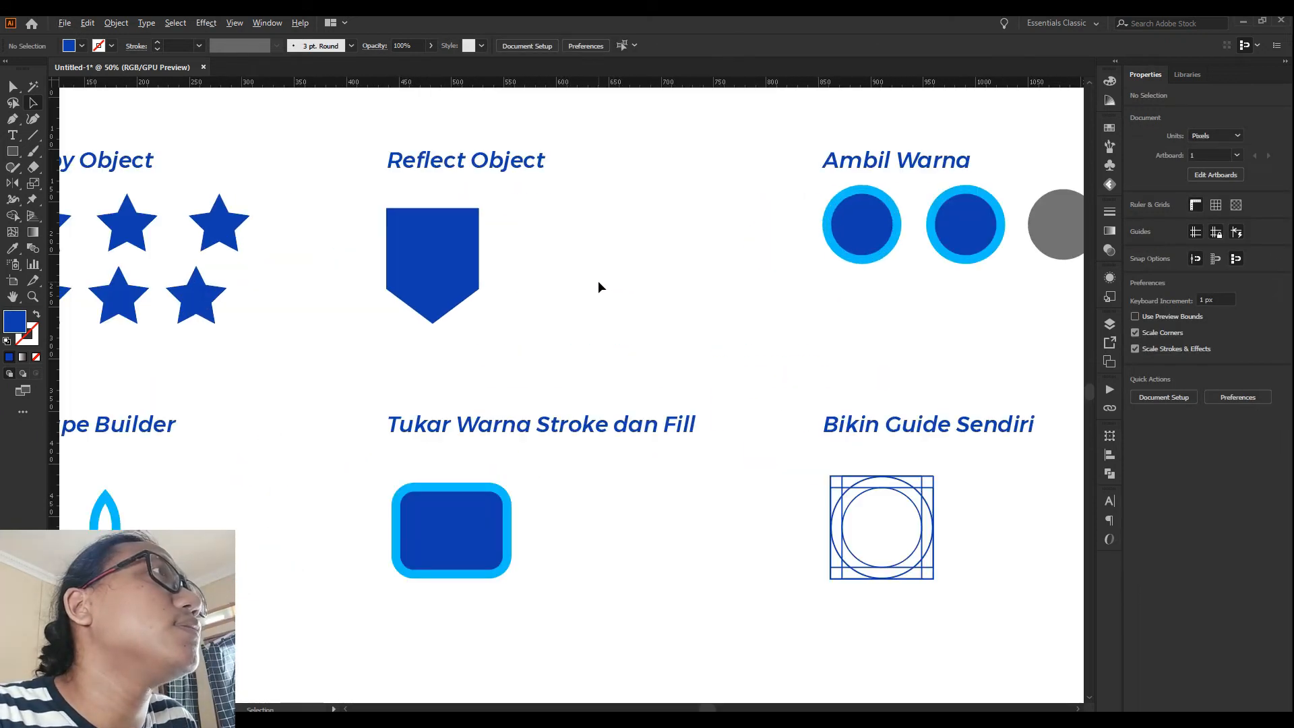
scroll(607, 341, "down", 4)
scroll(606, 339, "up", 4)
scroll(581, 220, "down", 3)
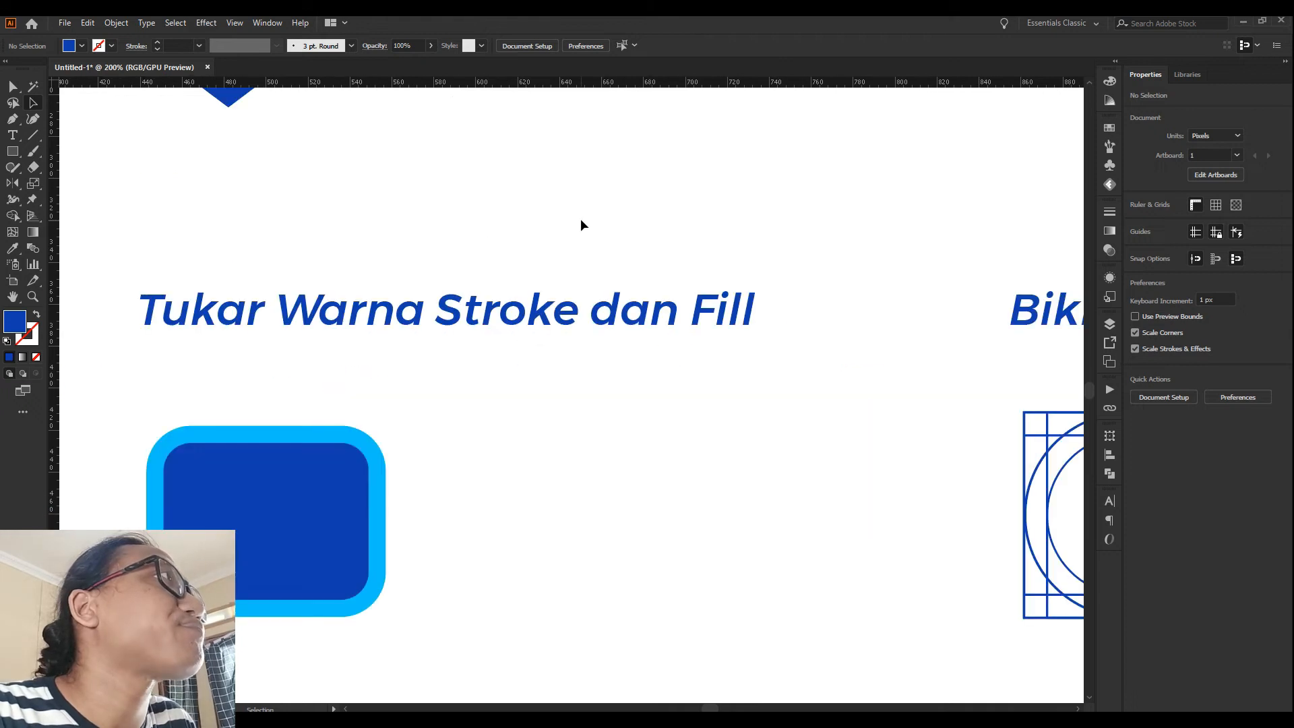
left_click_drag(246, 393, 280, 294)
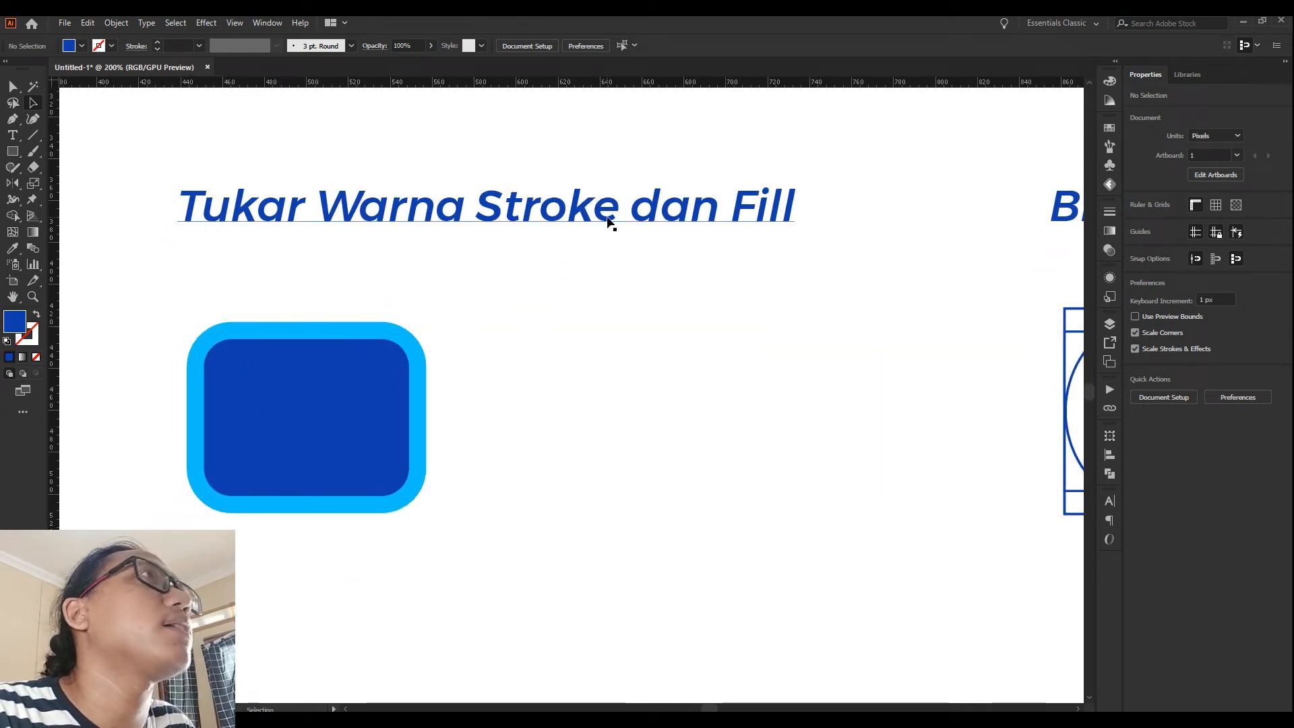
left_click(712, 406)
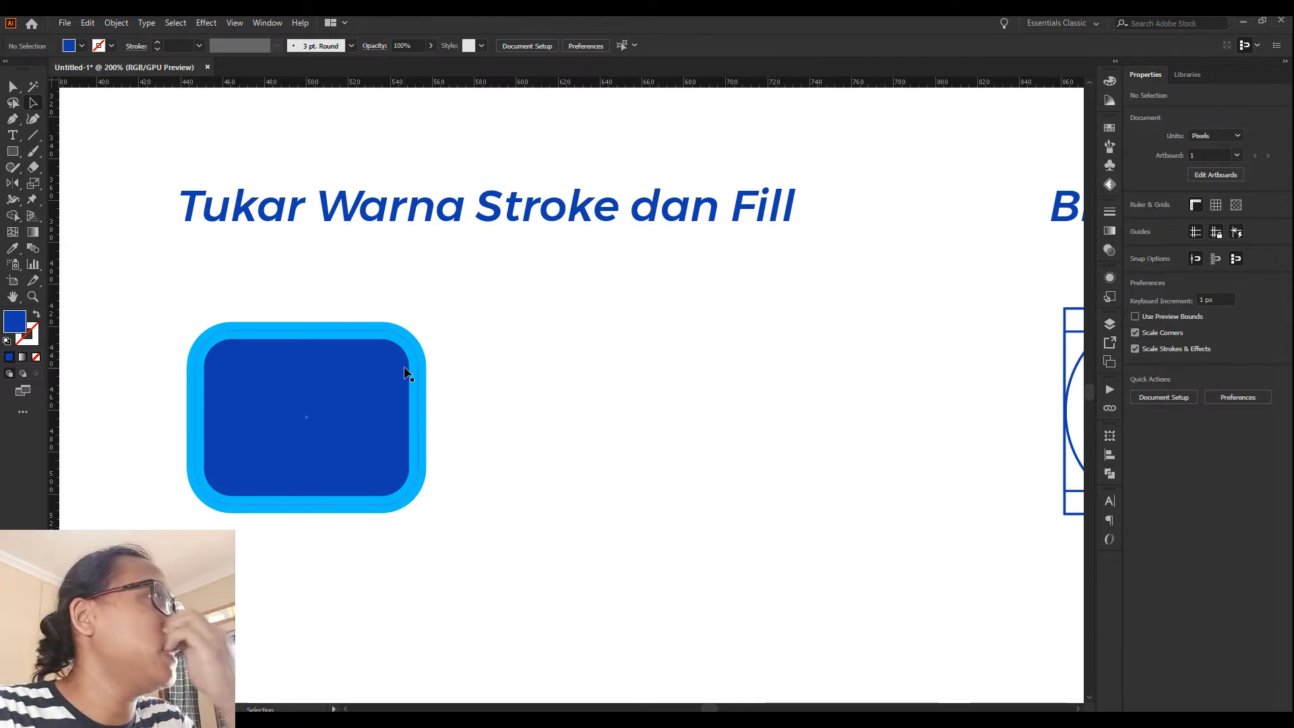
left_click(359, 416)
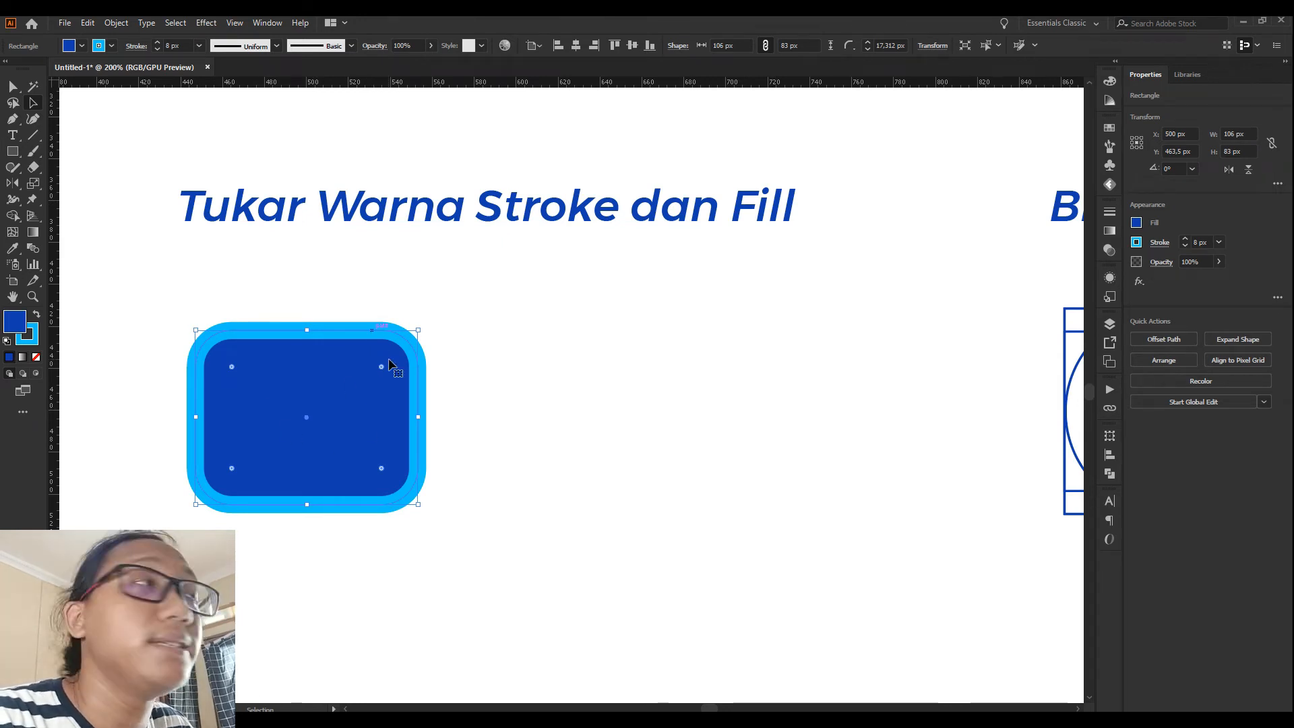
left_click(571, 321)
left_click(369, 418)
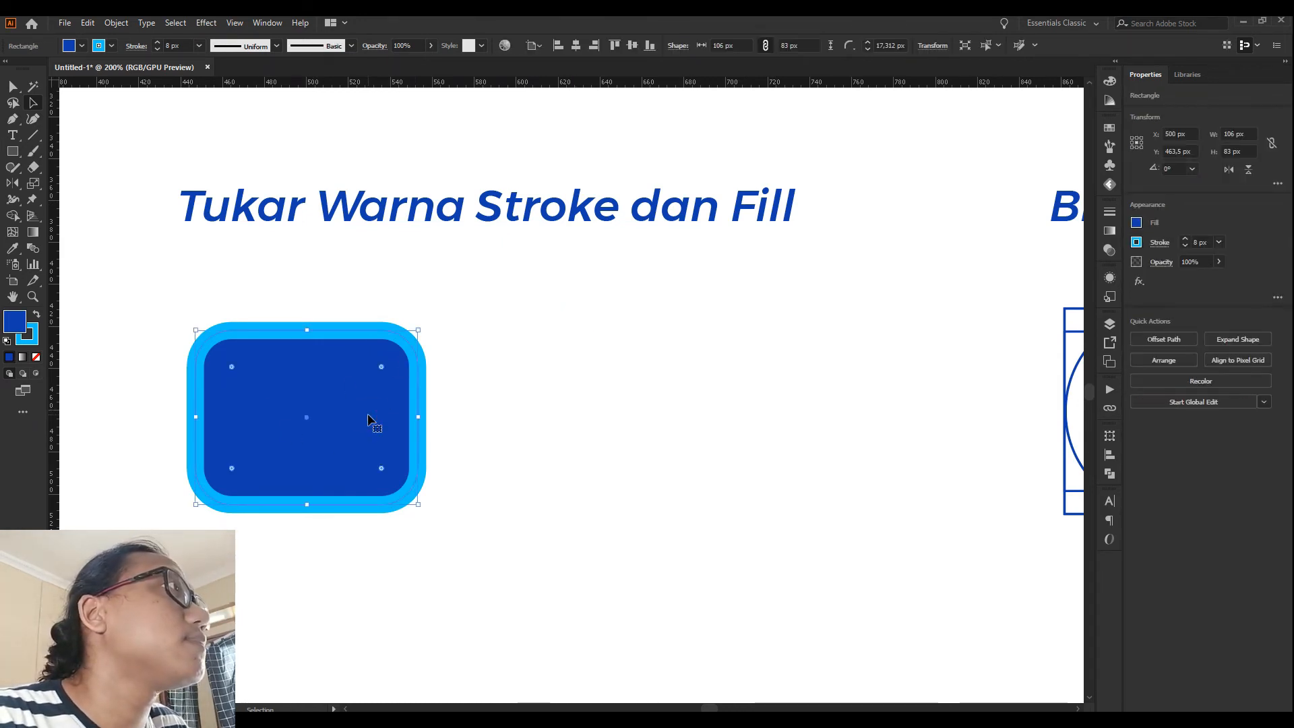
scroll(439, 343, "down", 3)
scroll(440, 344, "up", 2)
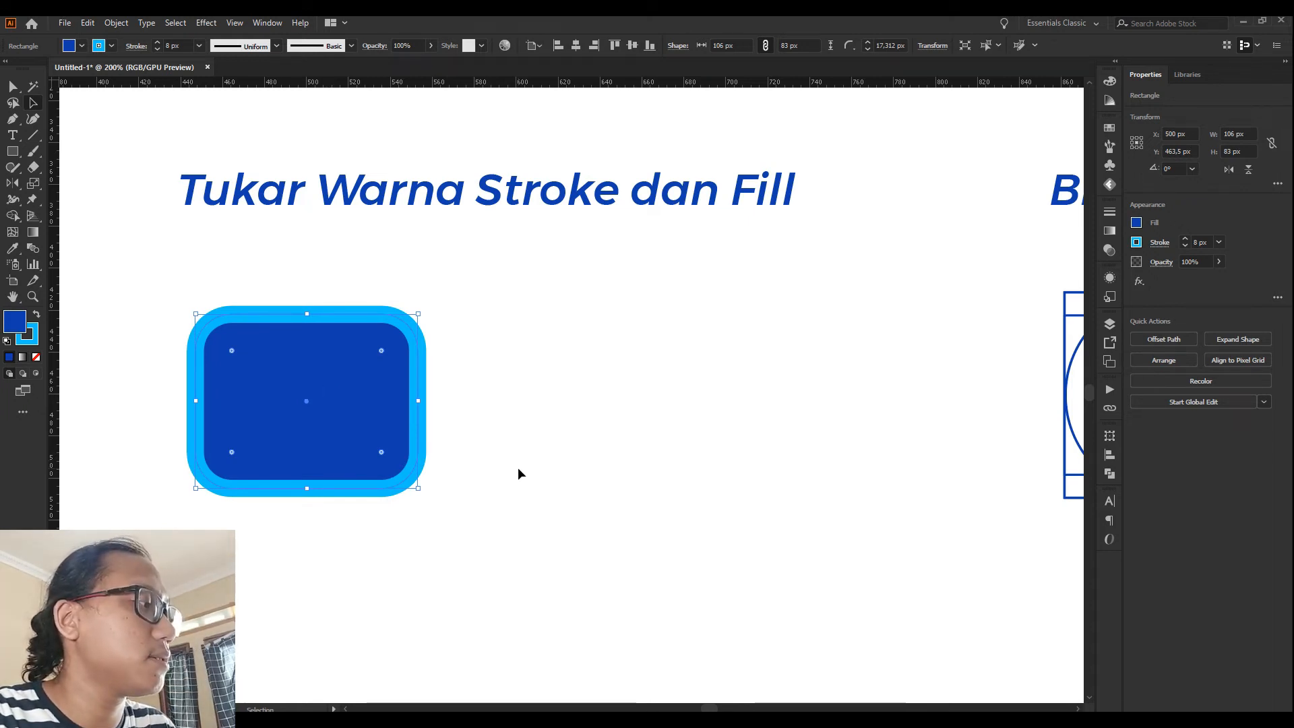
key("shift+x")
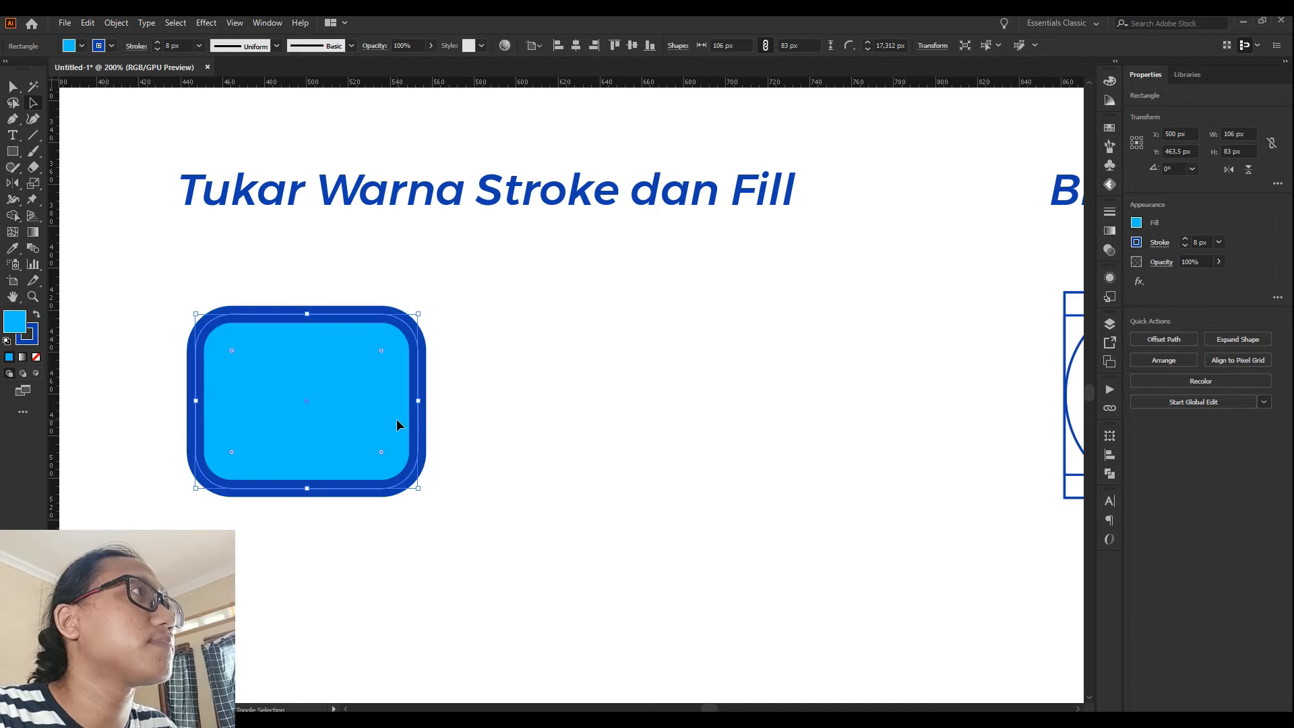
Step: Duplicate the recoloured rounded rectangle horizontally beside the original, placing the copy's centre at X 662 px
scroll(424, 332, "down", 1)
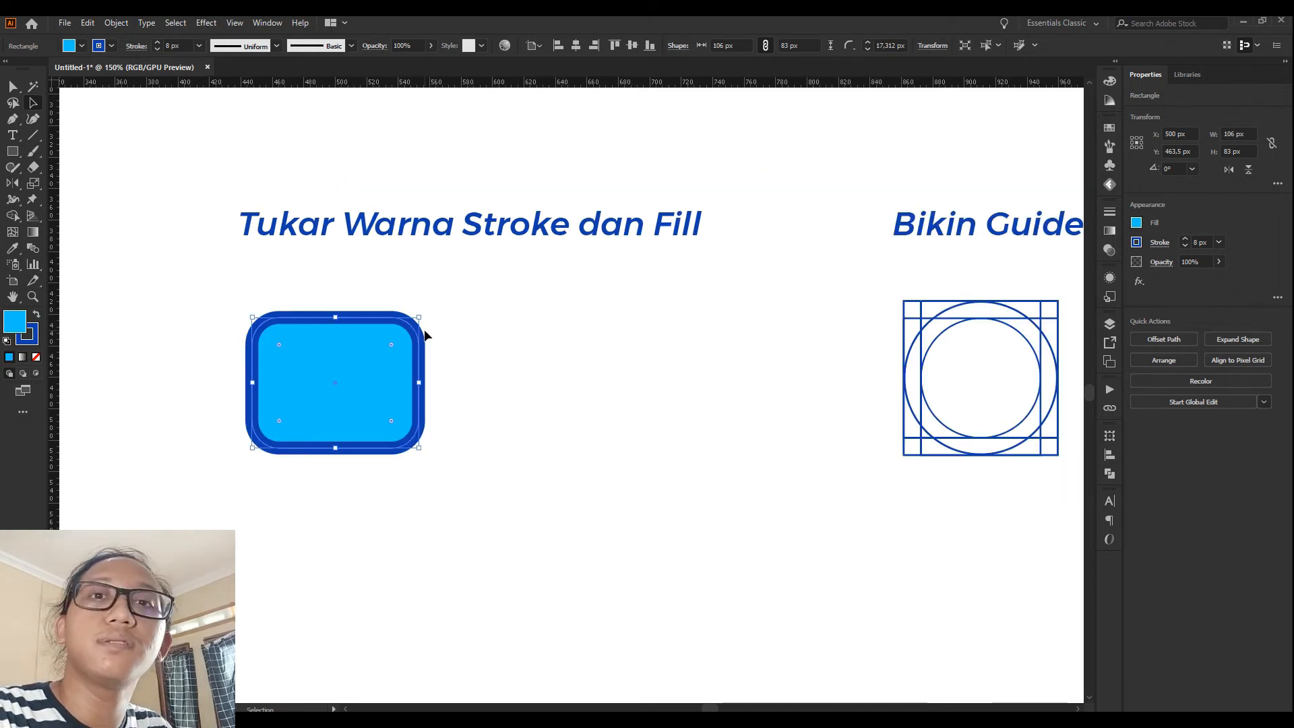
scroll(381, 416, "up", 2)
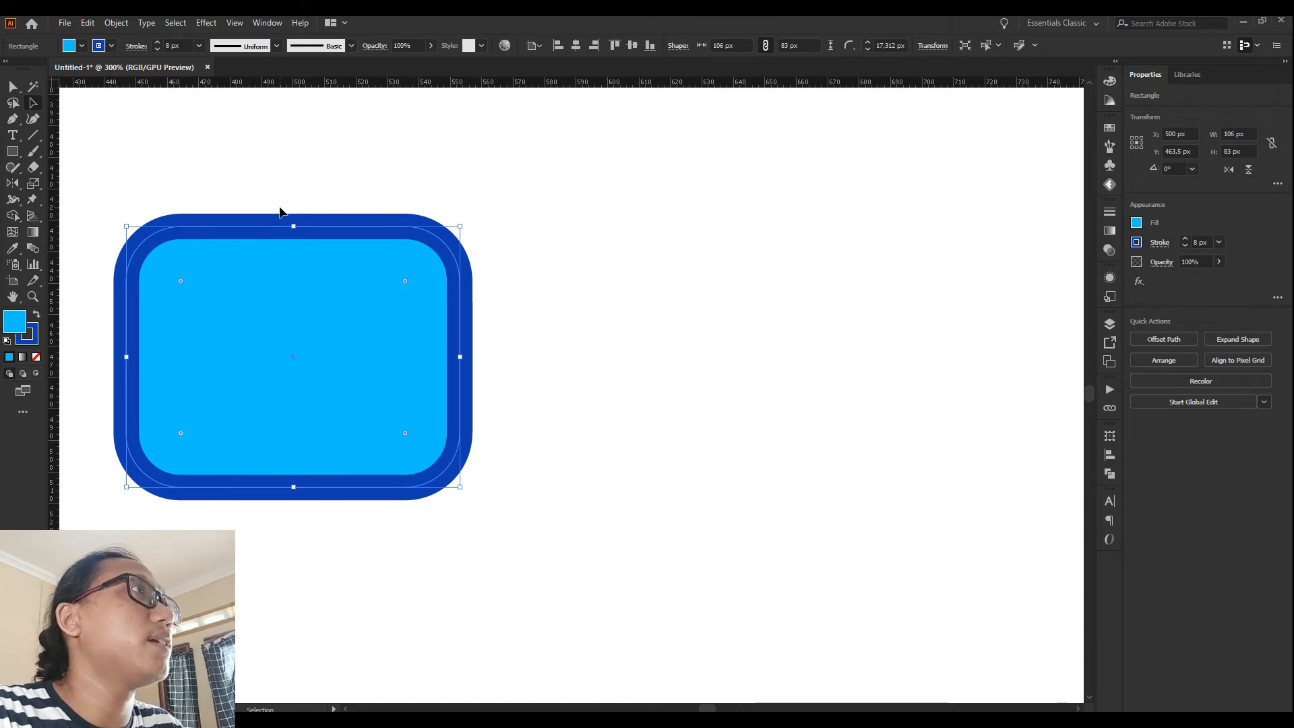
scroll(296, 316, "down", 2)
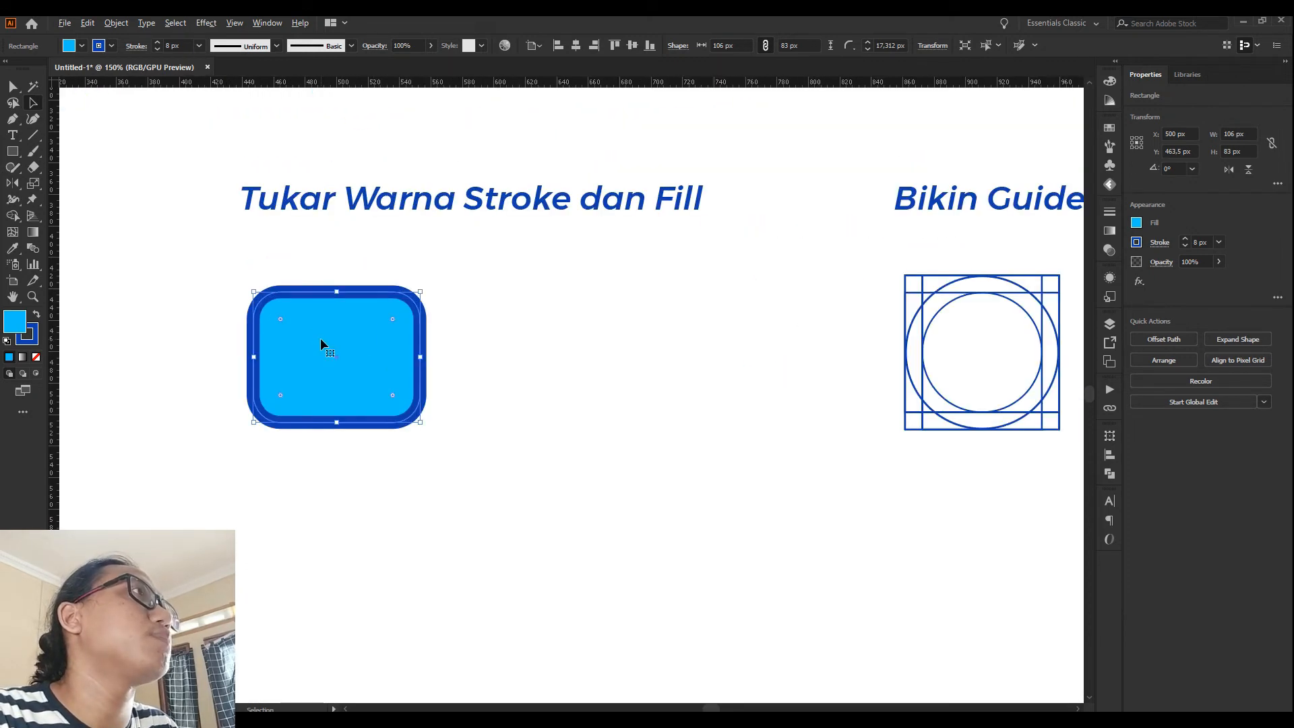
scroll(403, 337, "up", 2)
scroll(357, 395, "down", 3)
left_click_drag(312, 399, 478, 387)
Step: Swap the fill and stroke colours of the copied rounded rectangle back and forth several times, and deselect it
key("shift+x")
key("shift+x")
key("shift+x")
key("shift+x")
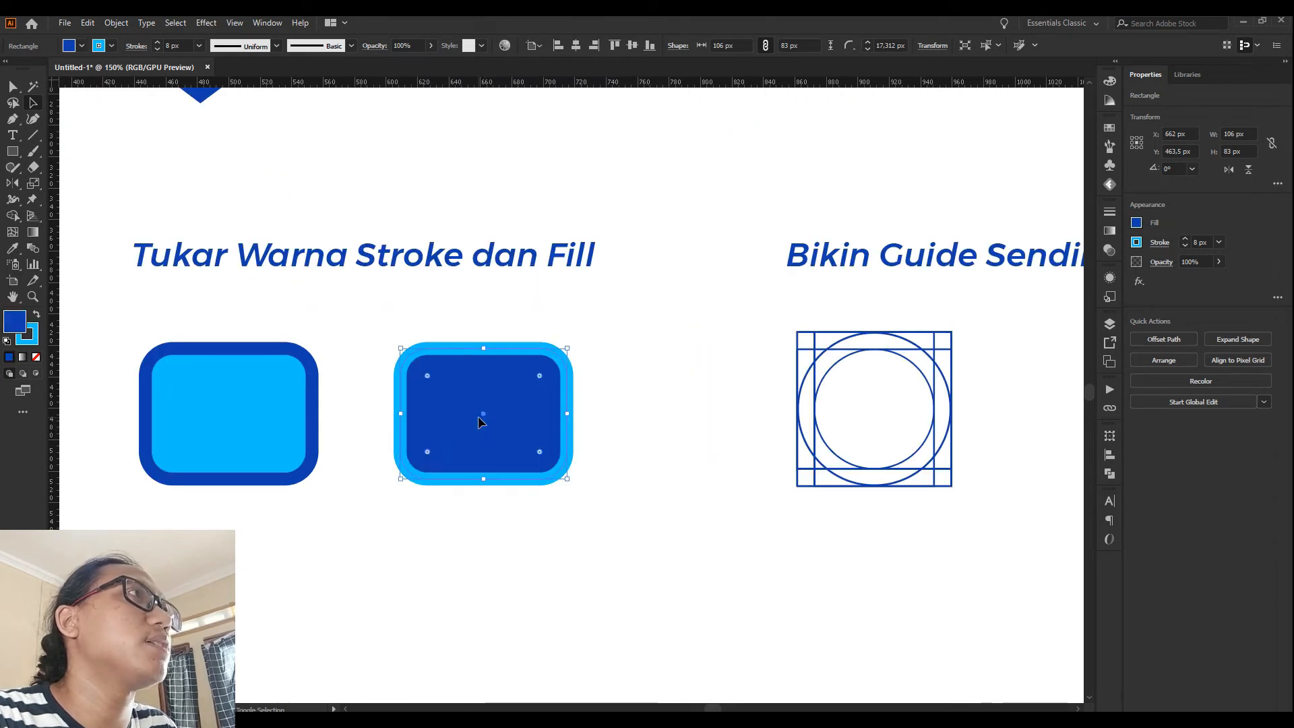
key("shift+x")
key("shift+x")
key("shift+x")
key("shift+x")
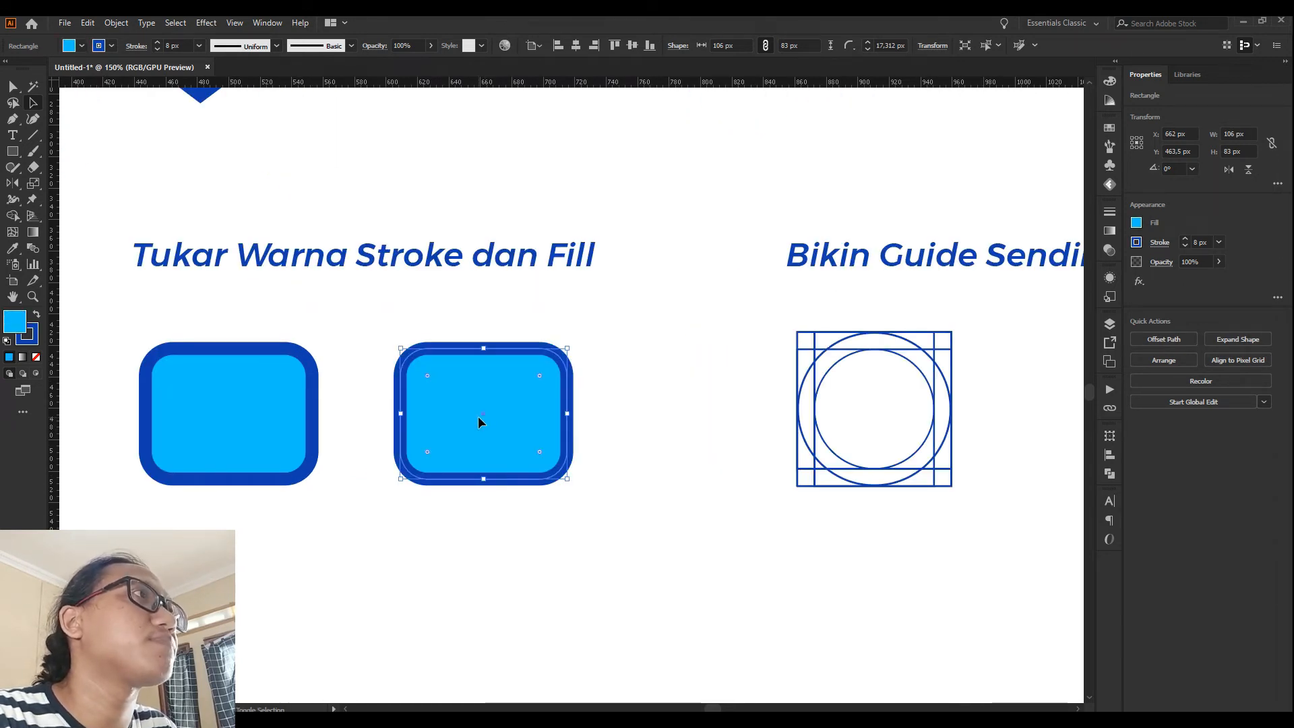
left_click(567, 323)
Step: Examine the row of circles under the Ambil Warna heading and select the second blue circle
key("ctrl+0")
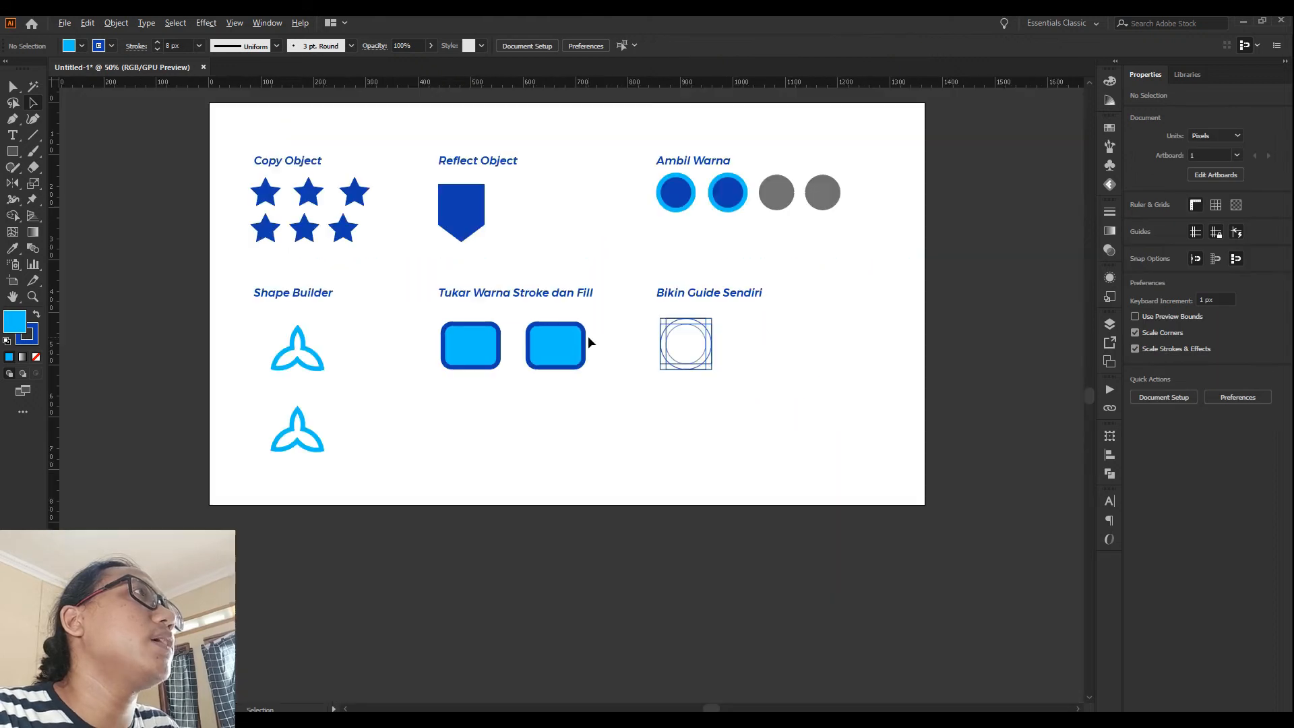
scroll(924, 193, "up", 2)
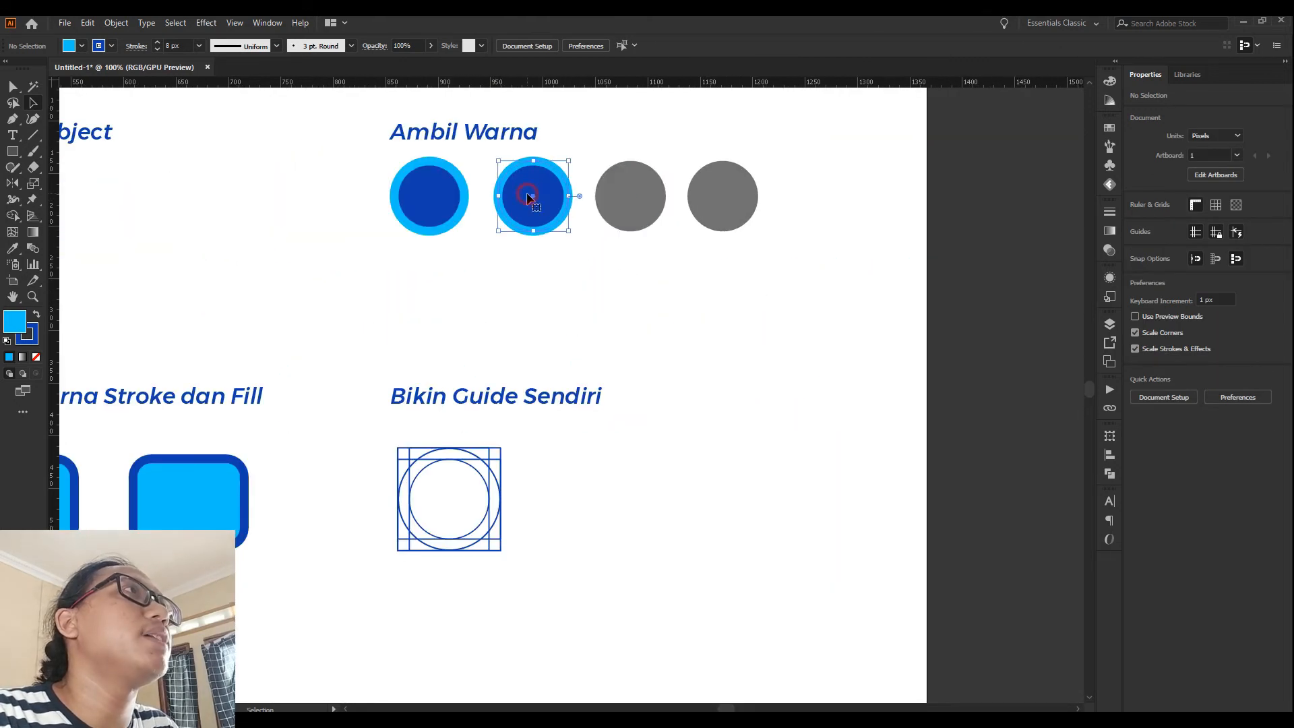
left_click(527, 196)
key("ctrl+0")
scroll(552, 310, "up", 3)
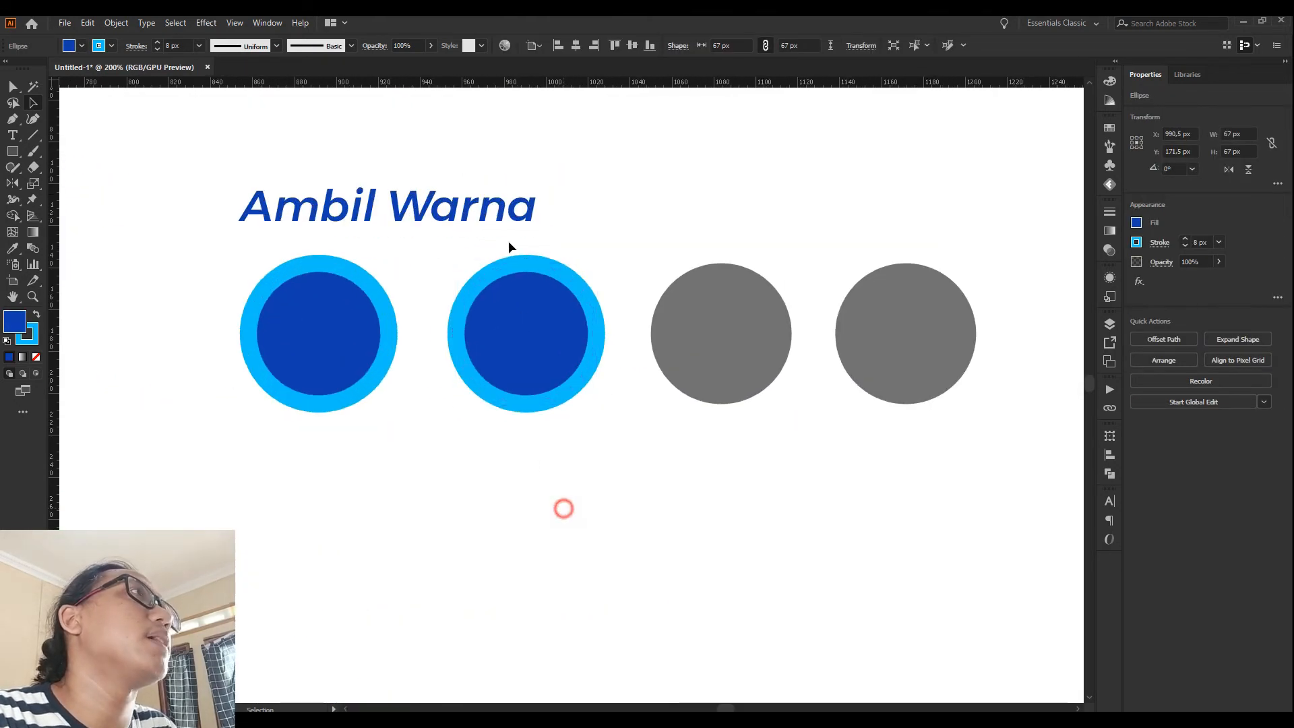
scroll(508, 240, "up", 1)
left_click(289, 213)
left_click(508, 405)
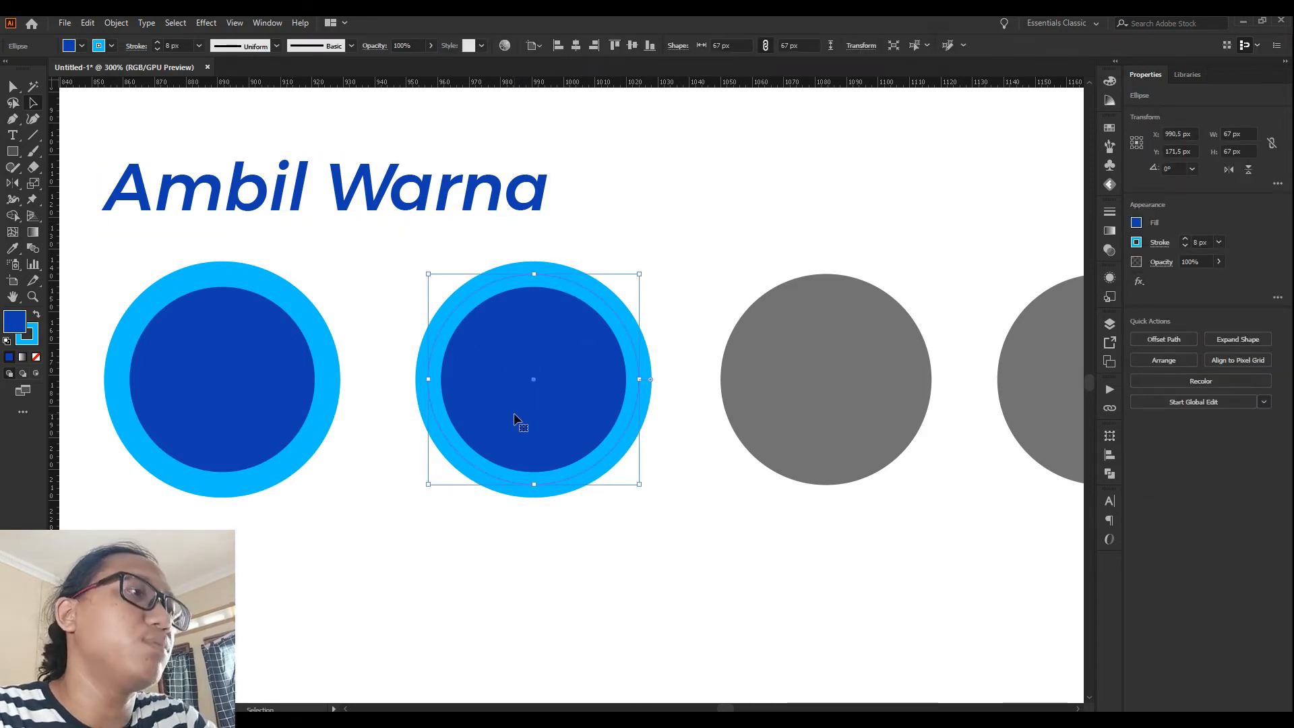
Step: Delete the second blue circle and move the nearest grey circle into its place at X 991.5 px, Y 167.5 px
key("Delete")
left_click_drag(783, 384, 494, 372)
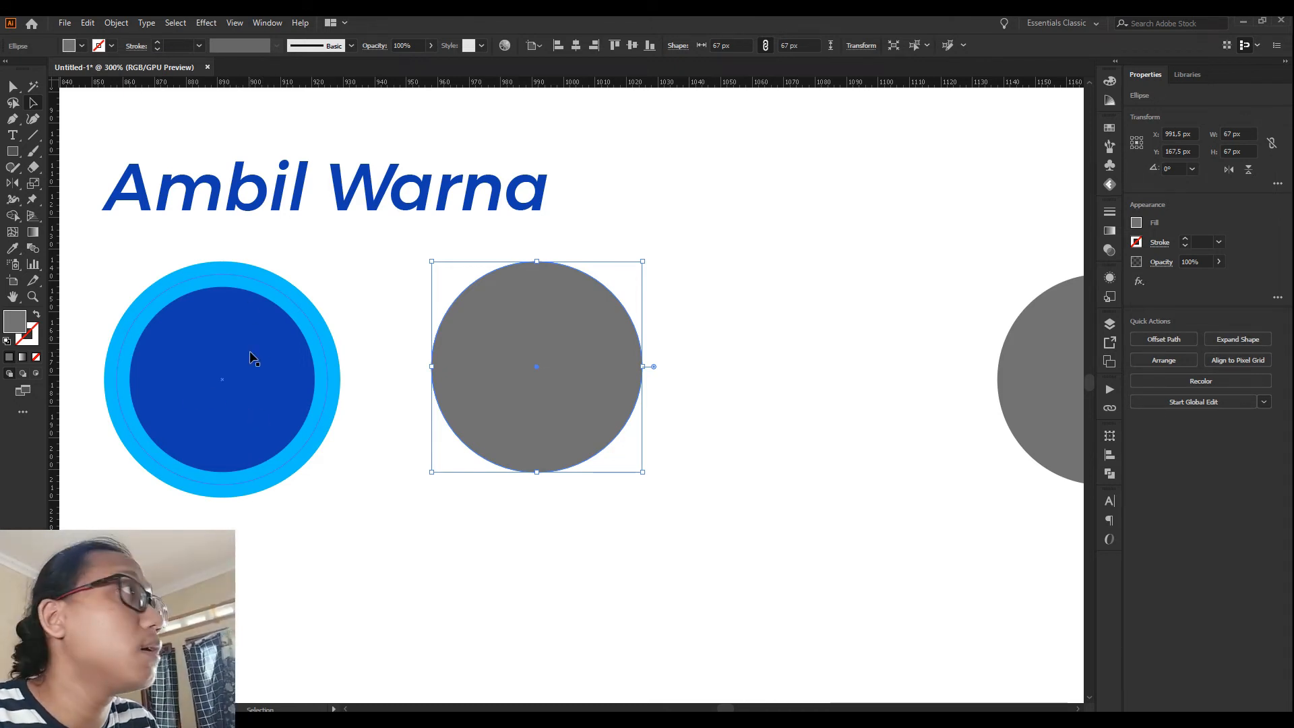
left_click(681, 189)
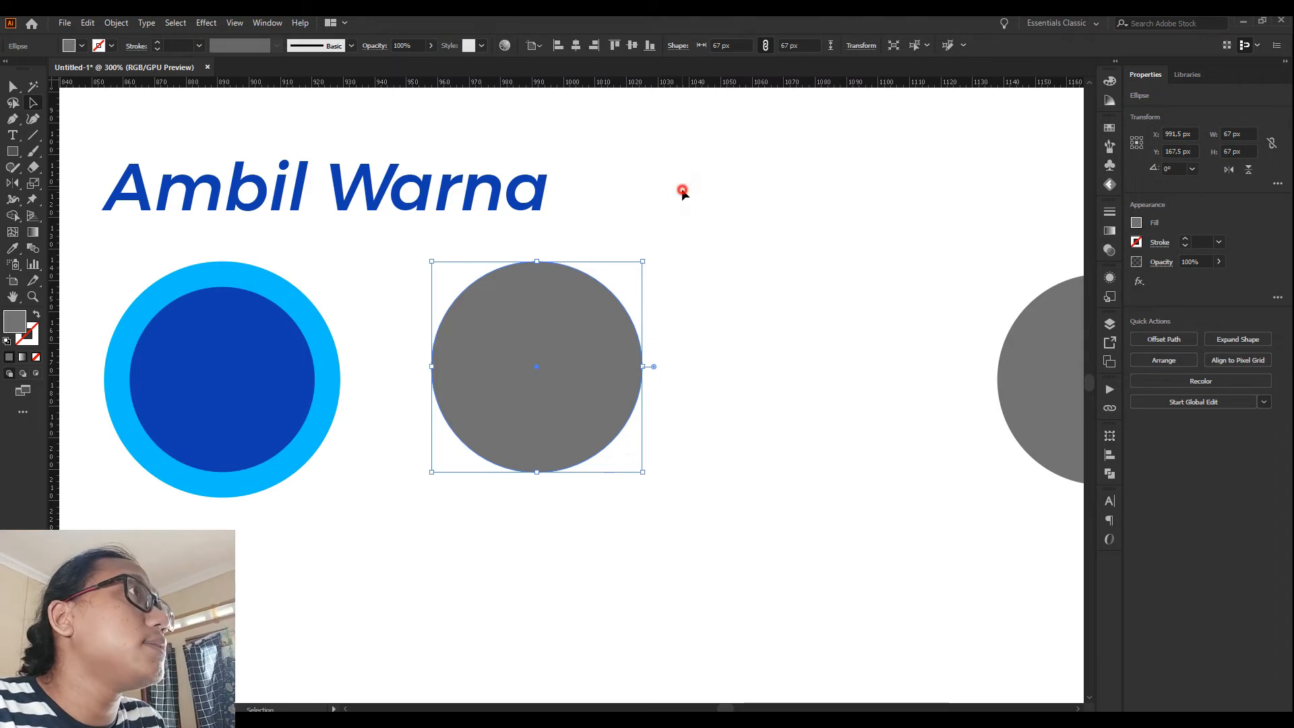
left_click(501, 370)
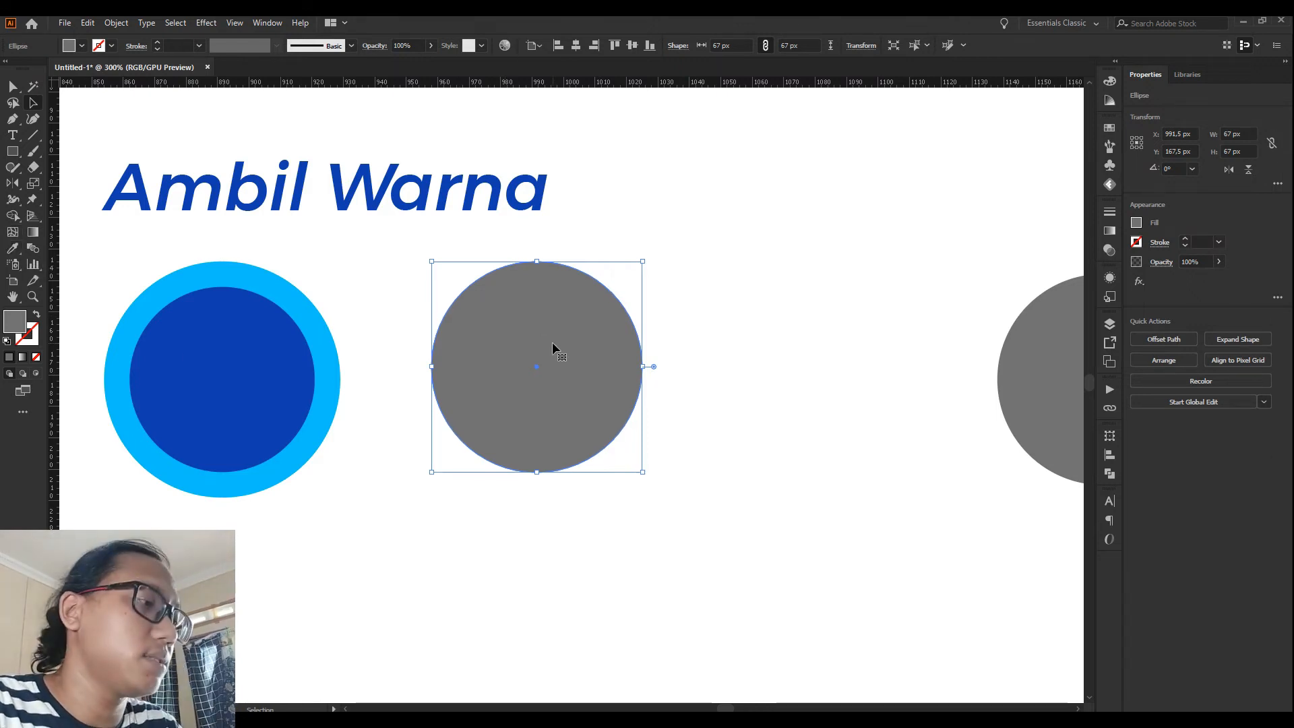
Step: Copy the first circle's dark blue fill and 8 px light-blue stroke onto the moved grey circle with the Eyedropper
key("i")
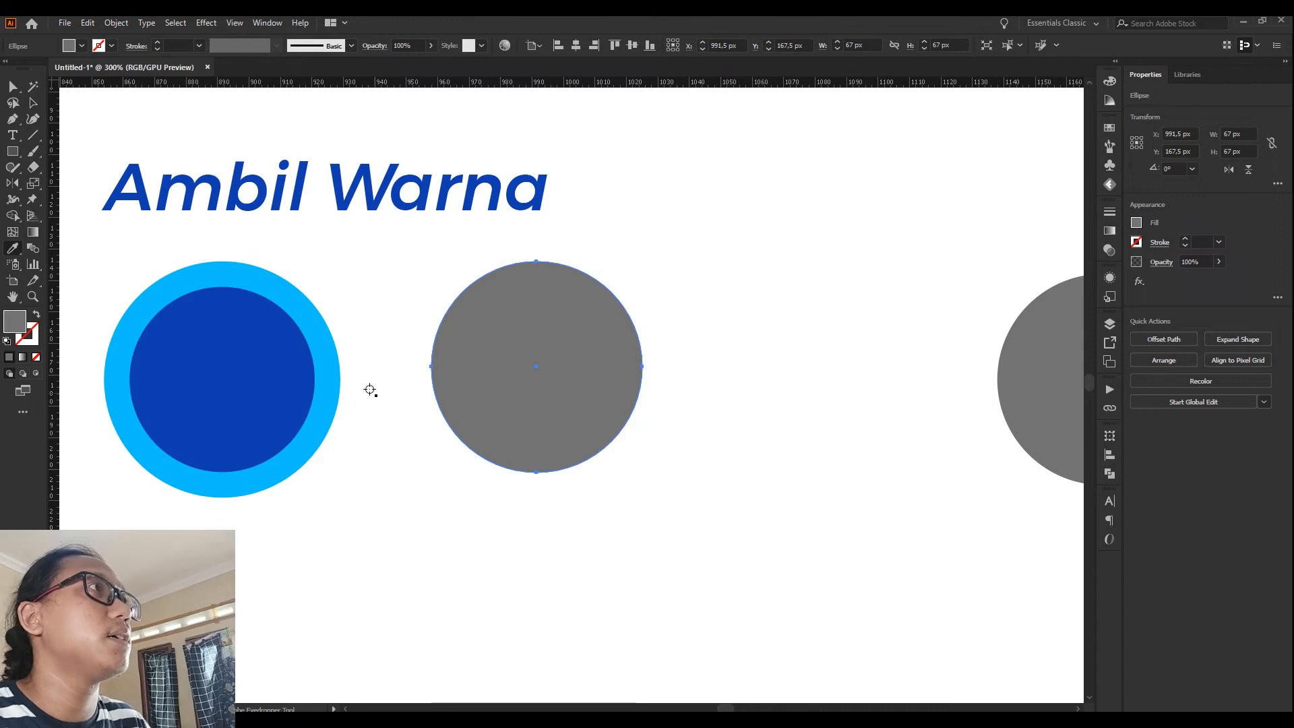
left_click(212, 372)
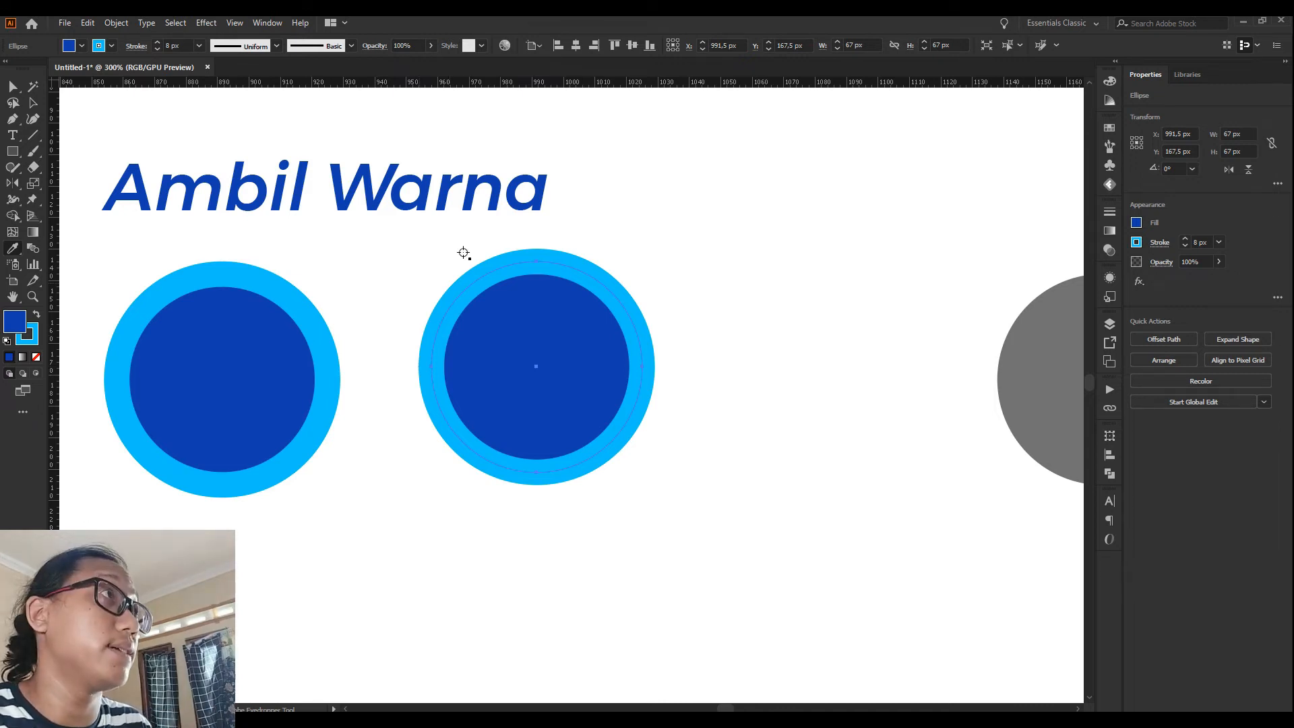
scroll(413, 269, "down", 2)
scroll(414, 269, "up", 1)
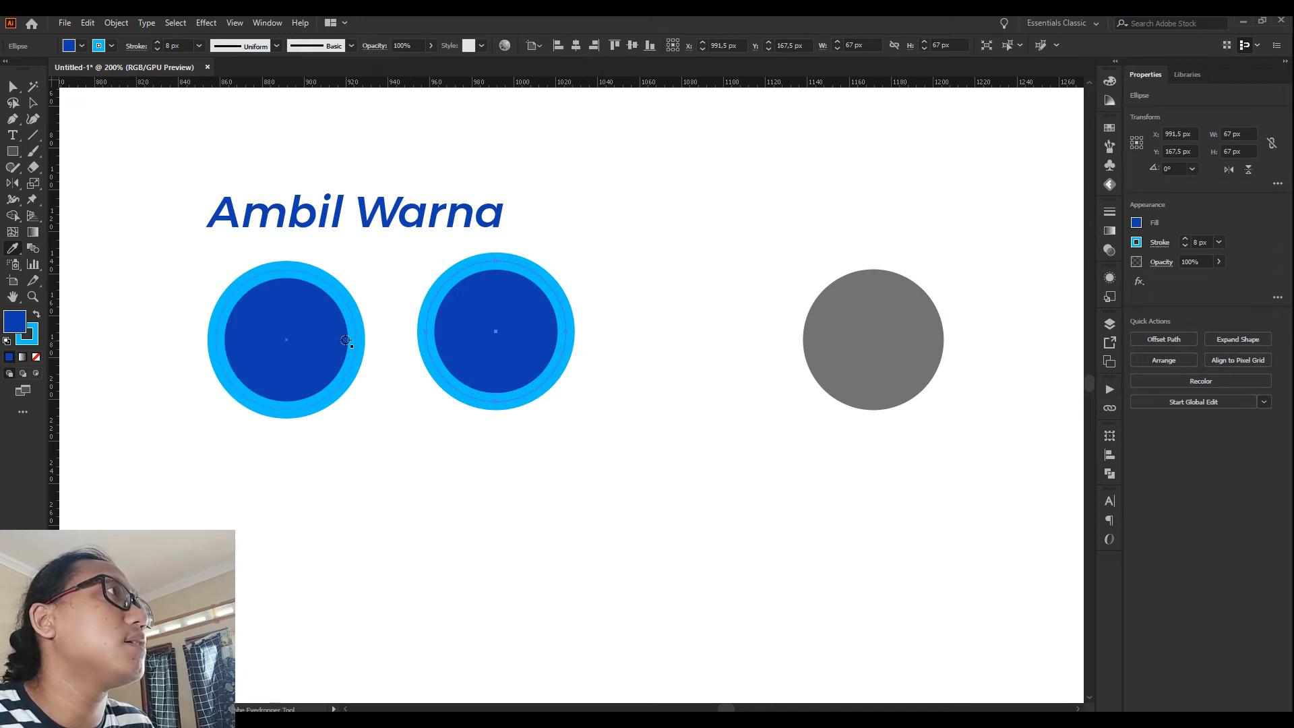
Step: Move the recoloured circle away from the row and place the remaining grey circle beside the first one at X 990.5 px, Y 171.5 px
left_click(12, 90)
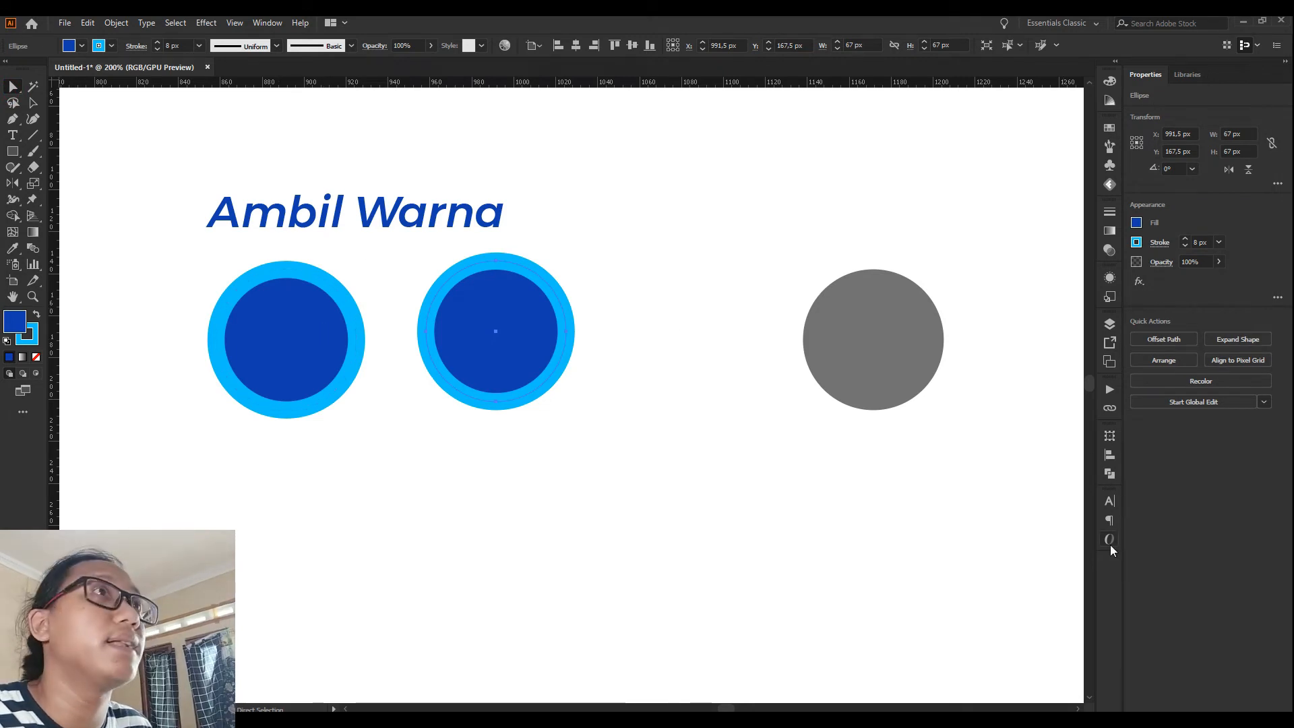
left_click(905, 359)
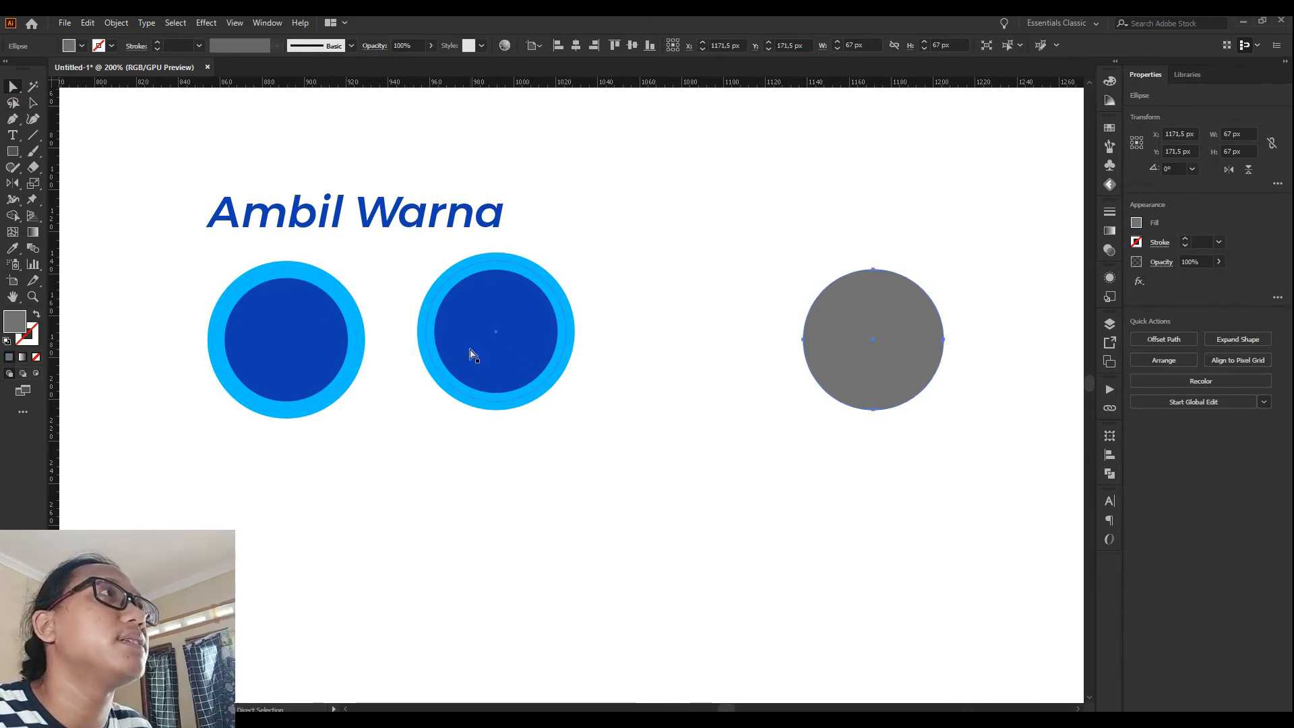
left_click(465, 348)
left_click_drag(570, 329, 902, 258)
left_click_drag(869, 357, 493, 368)
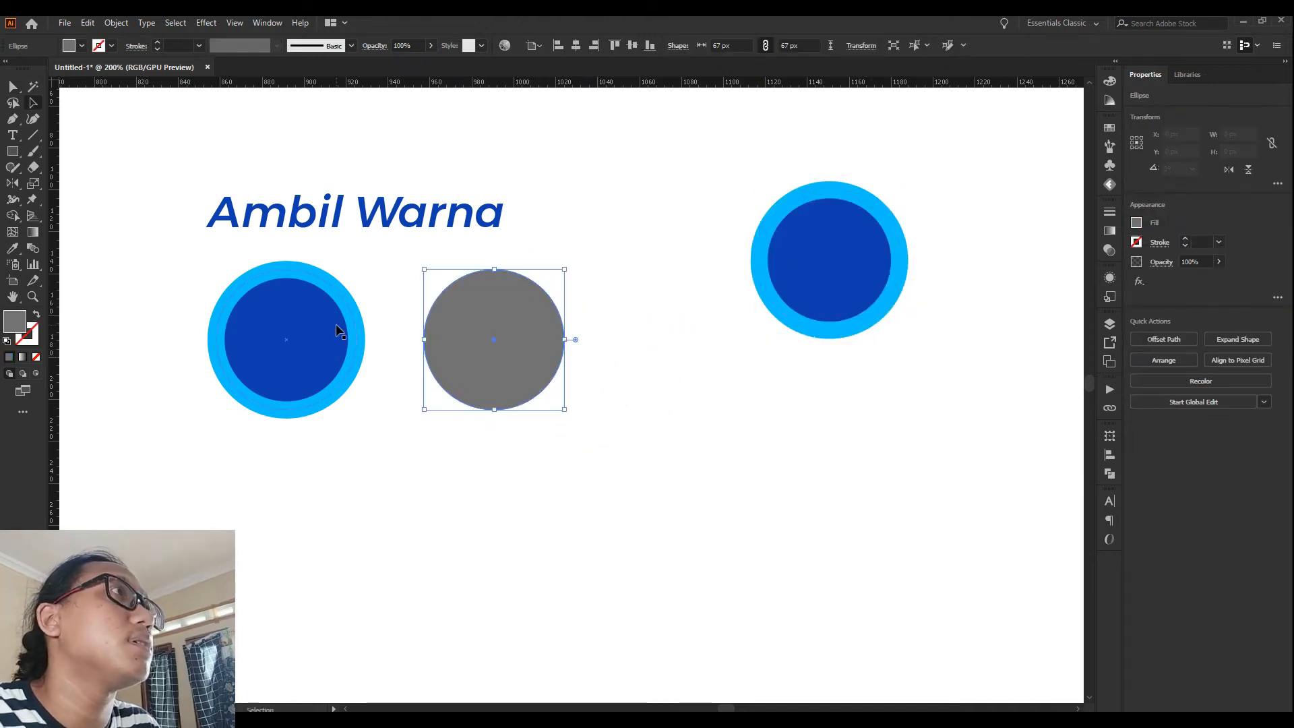
key("ctrl+equal")
key("ctrl+equal")
left_click(705, 194)
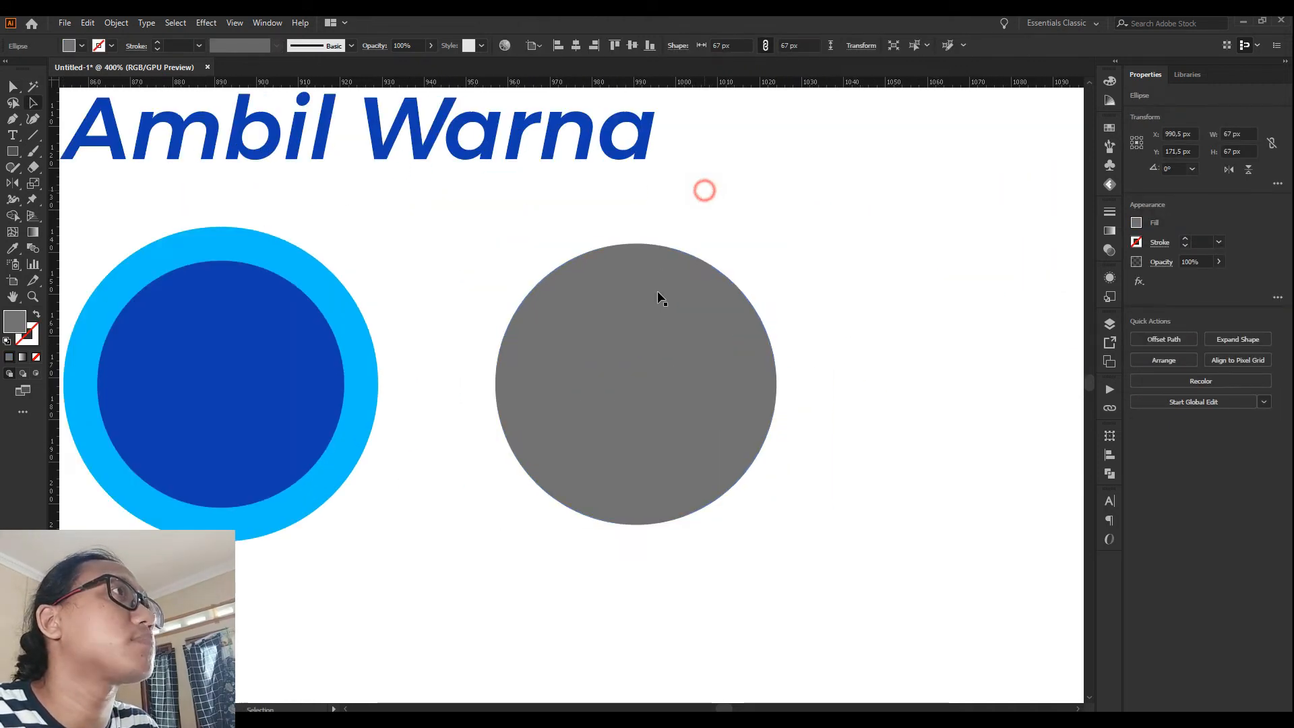
key("ctrl+minus")
Step: Sample only the first circle's dark blue as the grey circle's fill, then replace it with the light blue of the first circle's outline
left_click(619, 333)
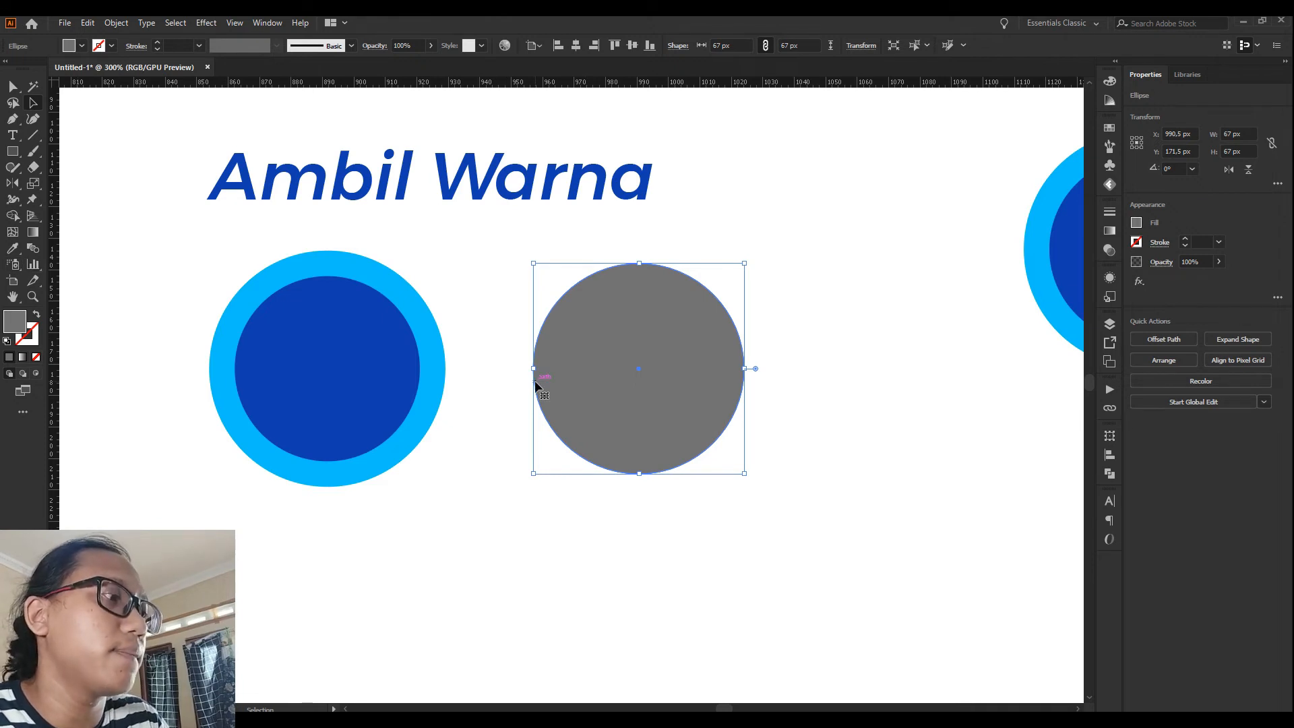
key("i")
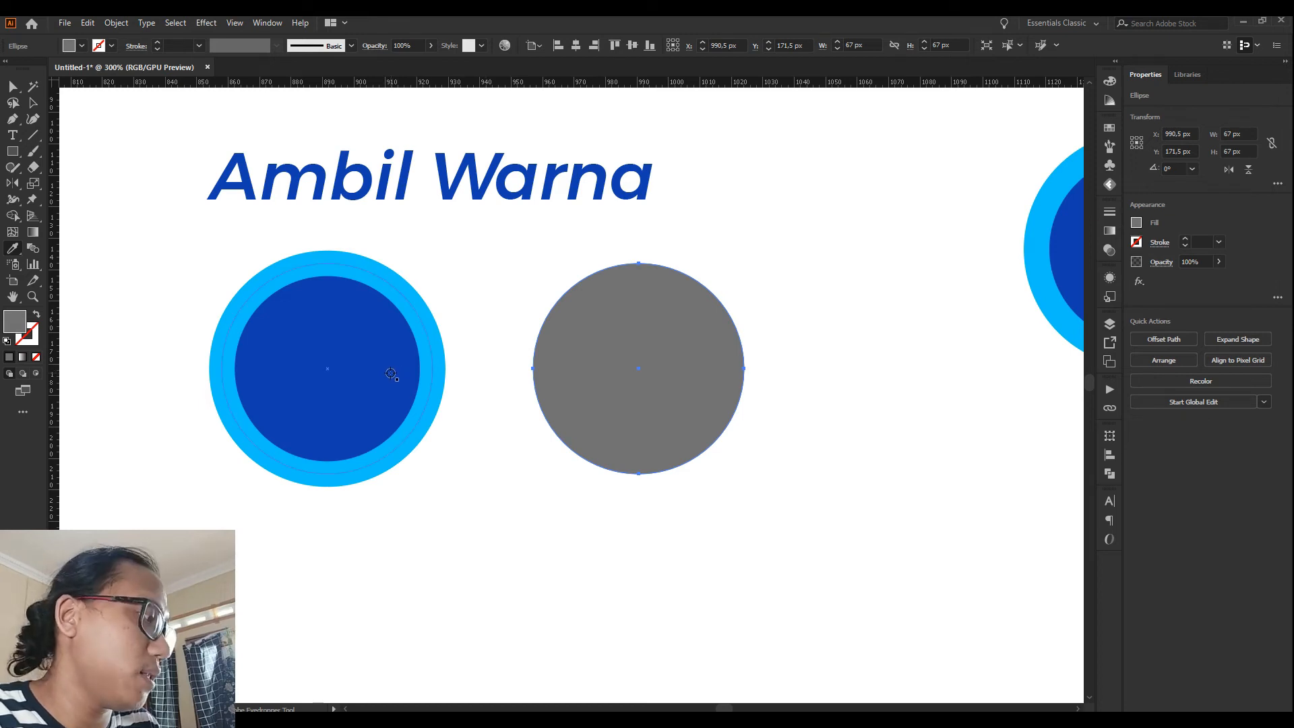
left_click(319, 345)
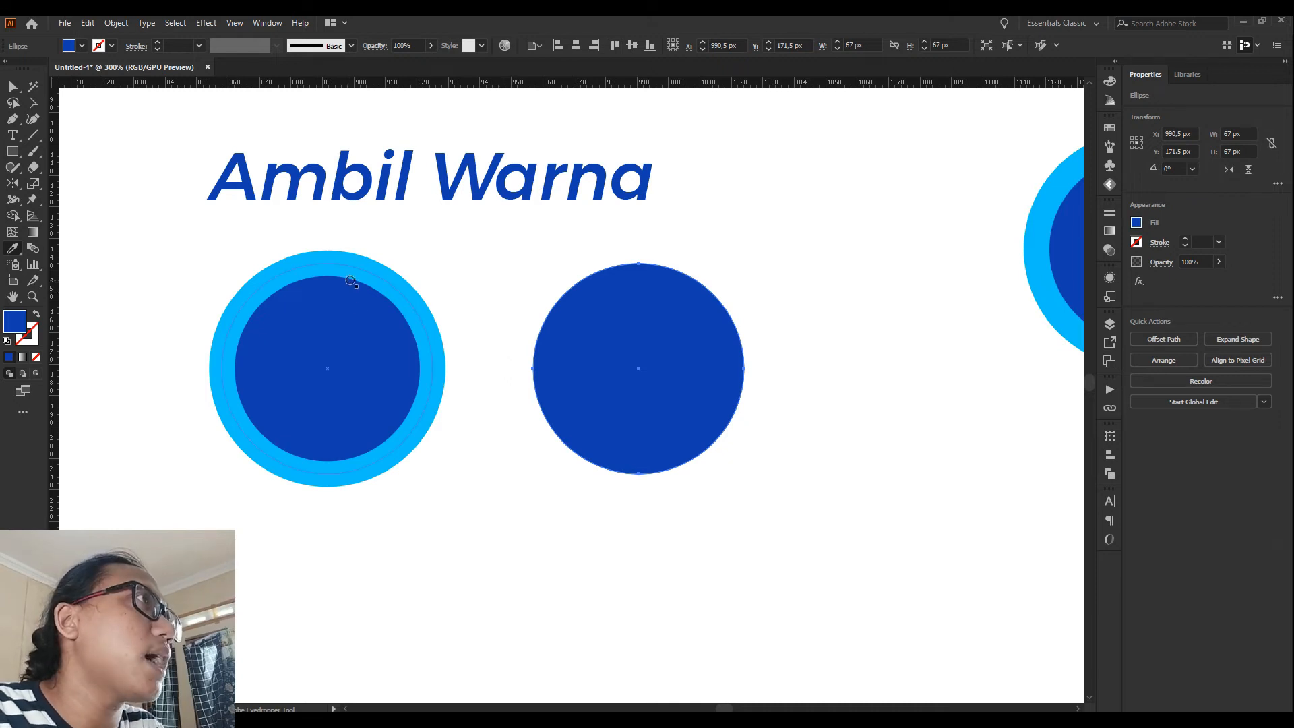
left_click(433, 356)
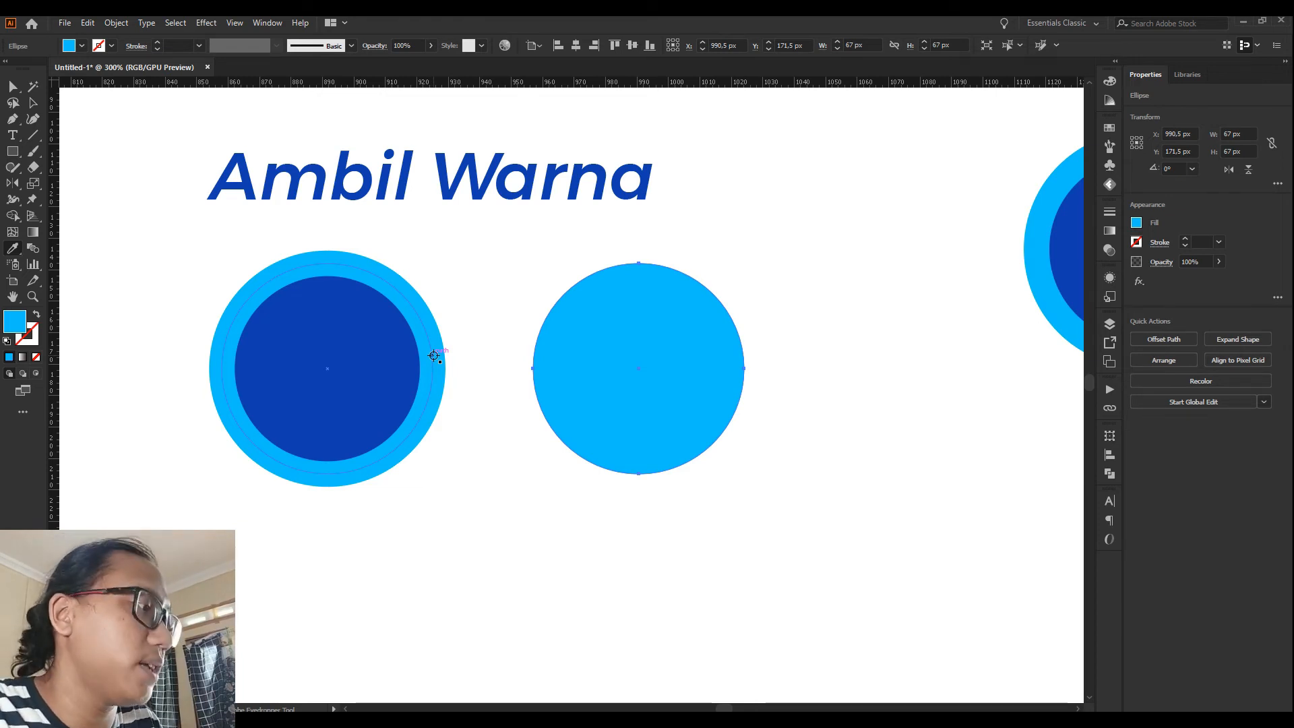
Step: Place a copy of the light-blue circle further along the row and shift the circle beside the first to X 986.5 px, Y 169.5 px
key("v")
left_click(497, 213)
left_click(443, 258)
left_click(606, 363)
left_click_drag(620, 373, 551, 379)
key("ctrl+z")
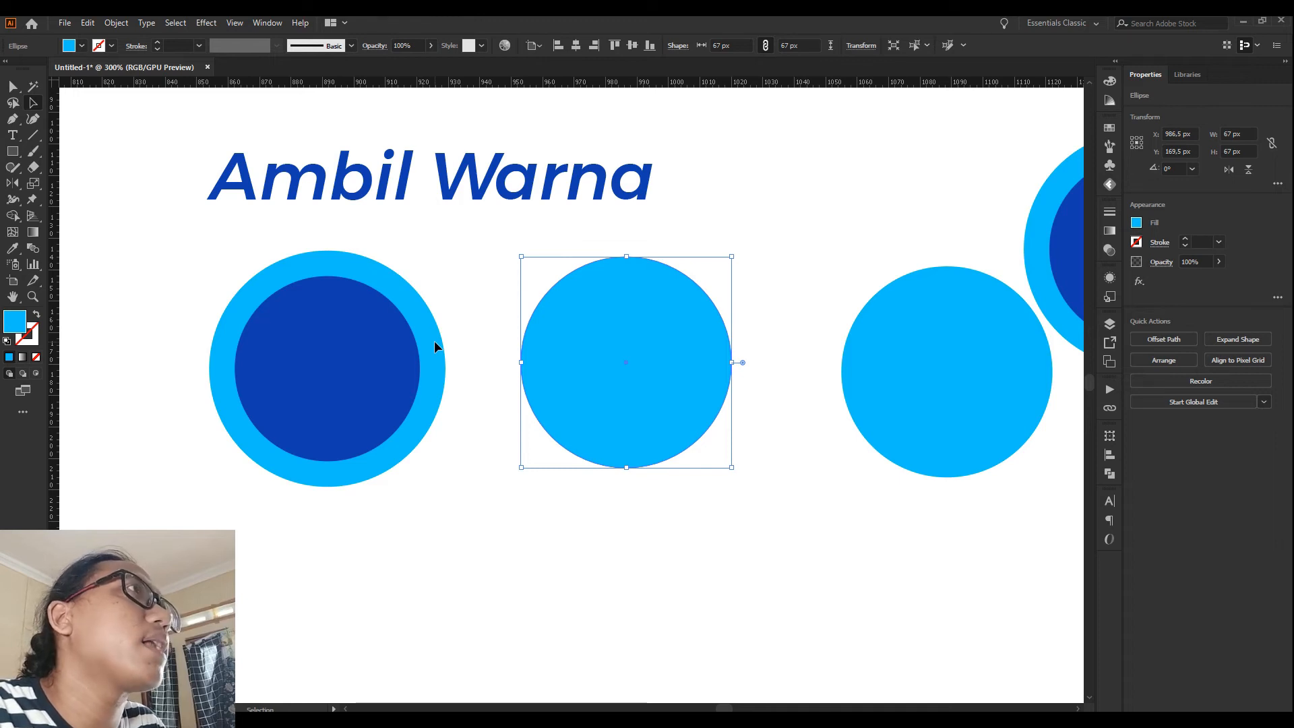
Step: Swap the fill and stroke of the light-blue circle beside the first one, leaving it as an outline, and deselect it
left_click(526, 248)
left_click(610, 321)
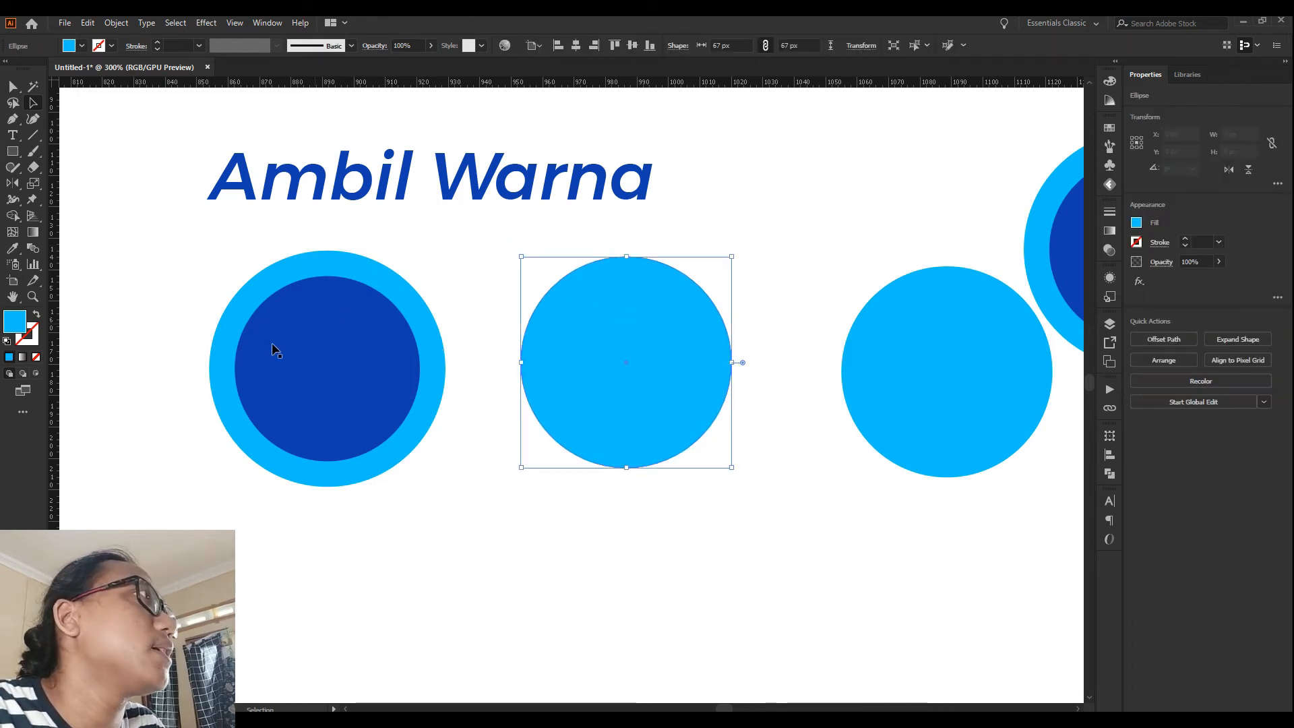
key("shift+x")
left_click(497, 256)
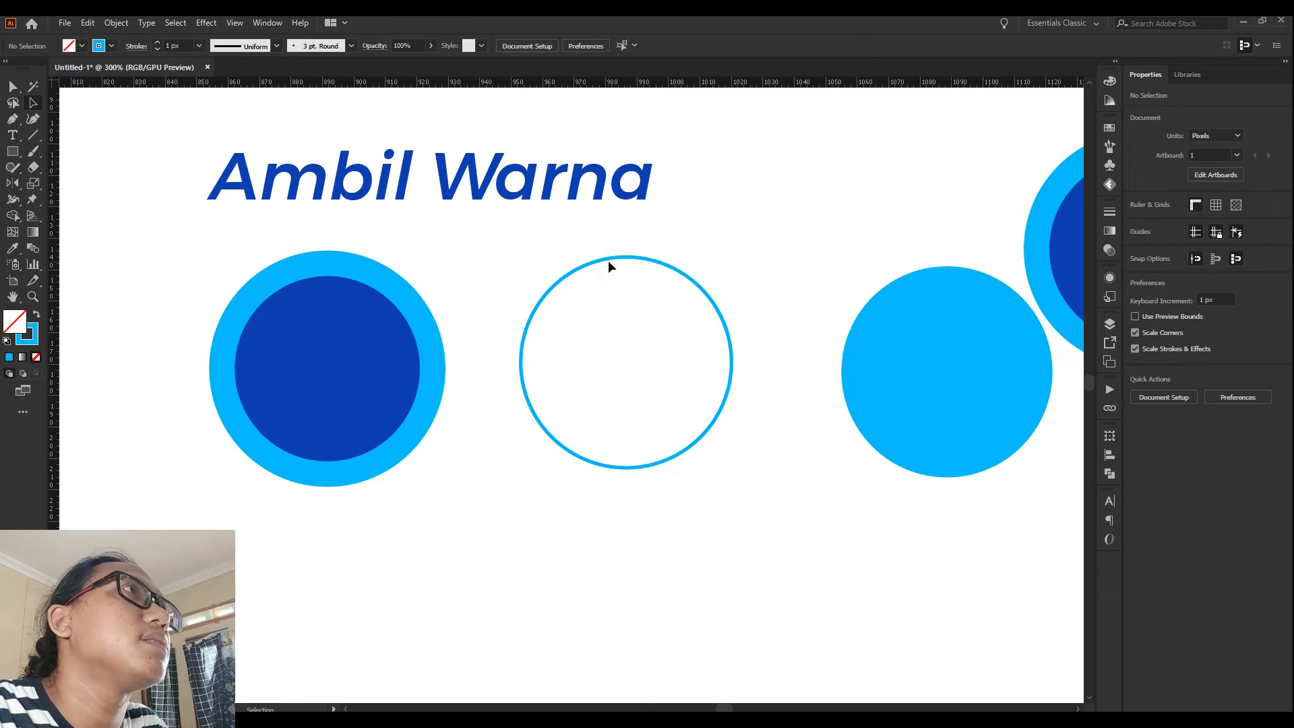
Step: Set the outlined circle's stroke weight to 12 px and deselect it
left_click(609, 262)
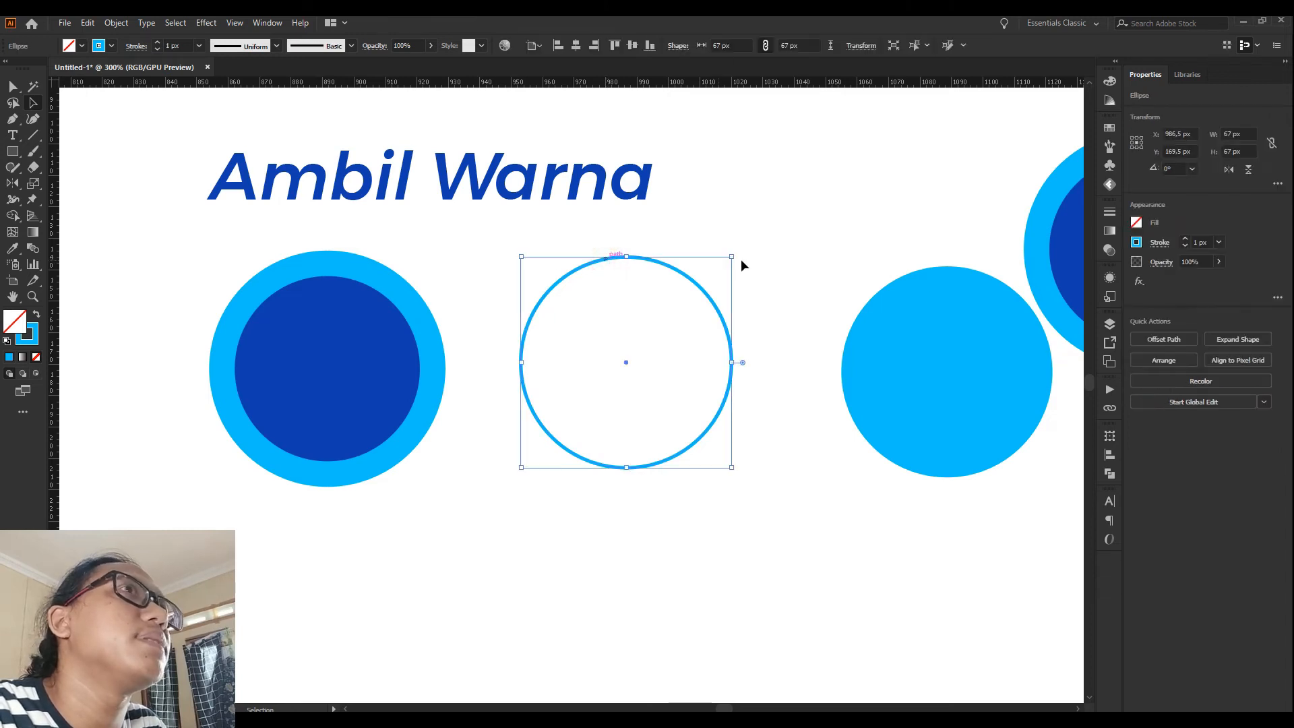
left_click(1186, 238)
left_click(1186, 238)
left_click(1185, 239)
left_click(1185, 239)
left_click(1185, 238)
left_click(1185, 238)
left_click(1185, 238)
left_click(1186, 238)
left_click(1185, 238)
left_click(1185, 238)
left_click(1185, 239)
left_click(783, 218)
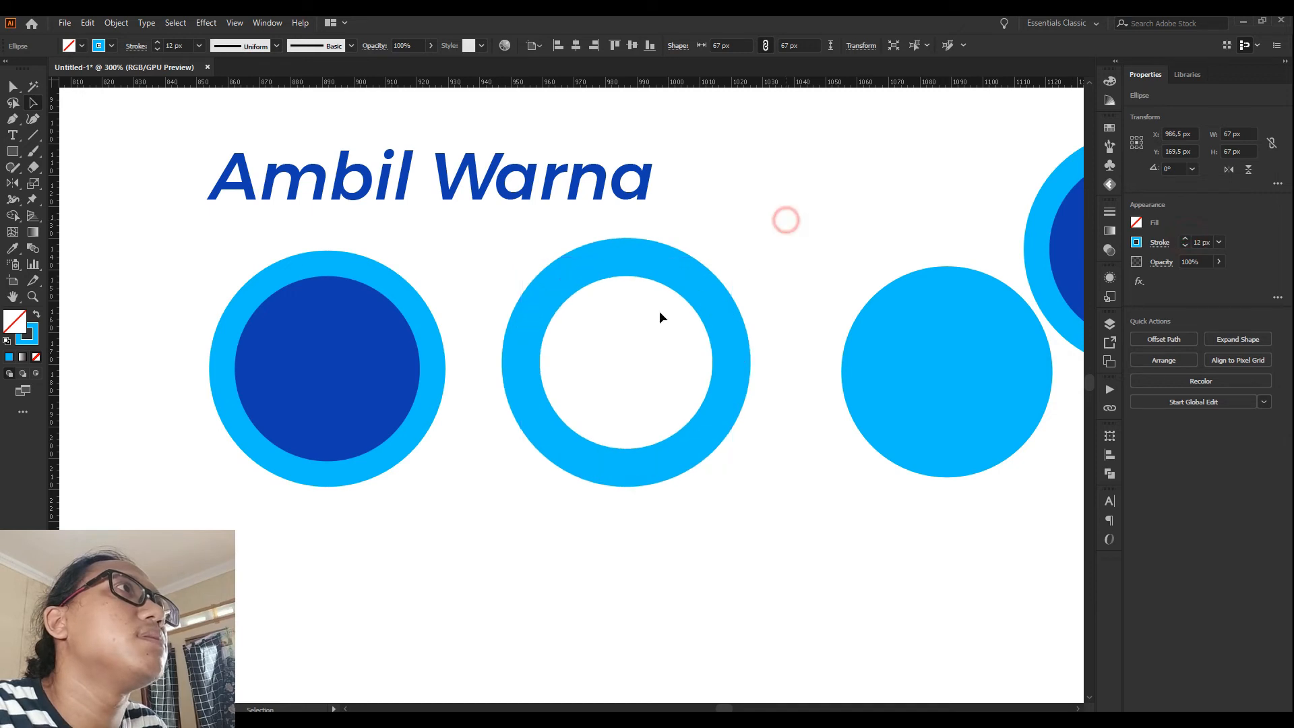
Step: Deselect the ring and make the stroke the active colour attribute instead of the fill
left_click(630, 335)
left_click(649, 257)
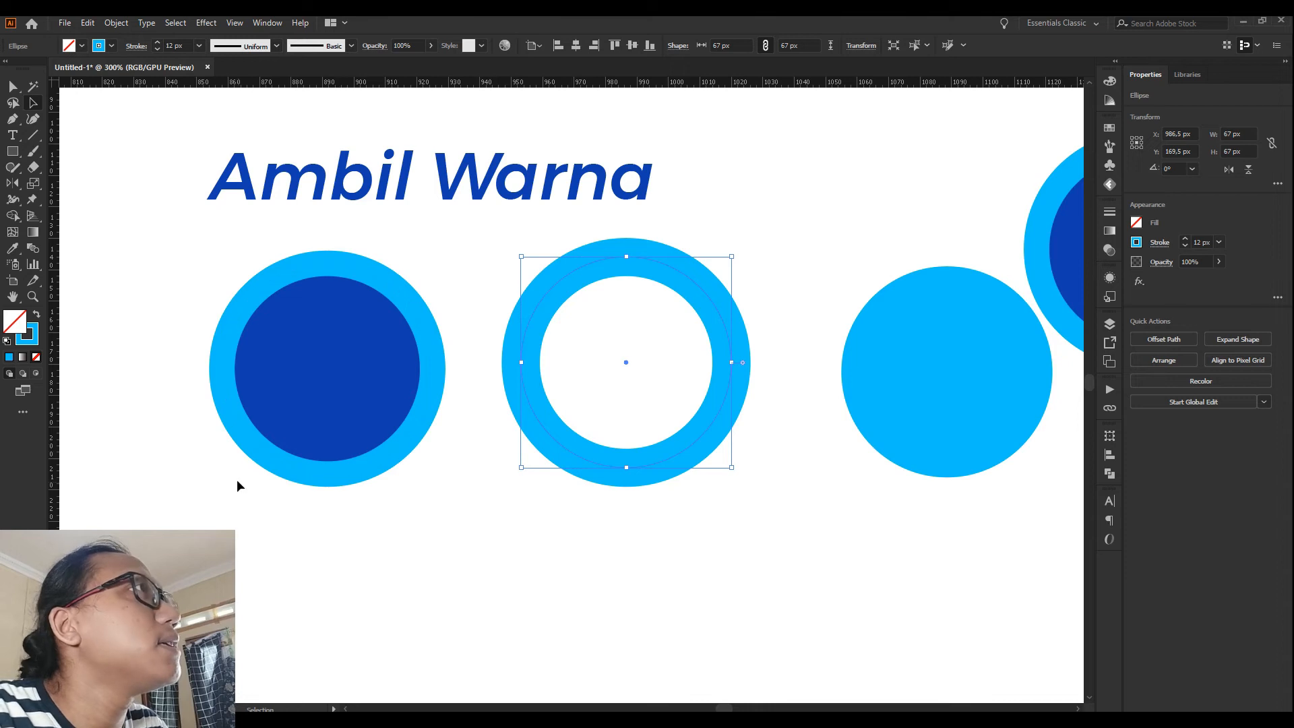
left_click(702, 211)
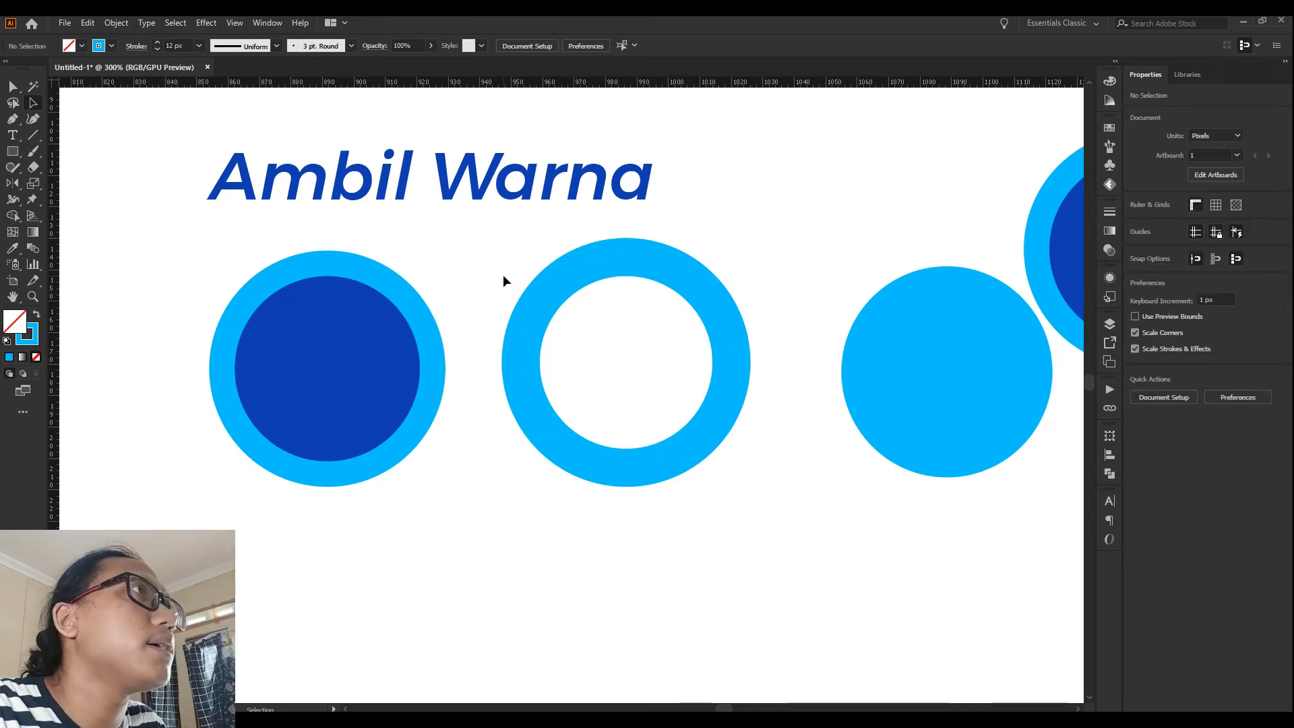
left_click(36, 339)
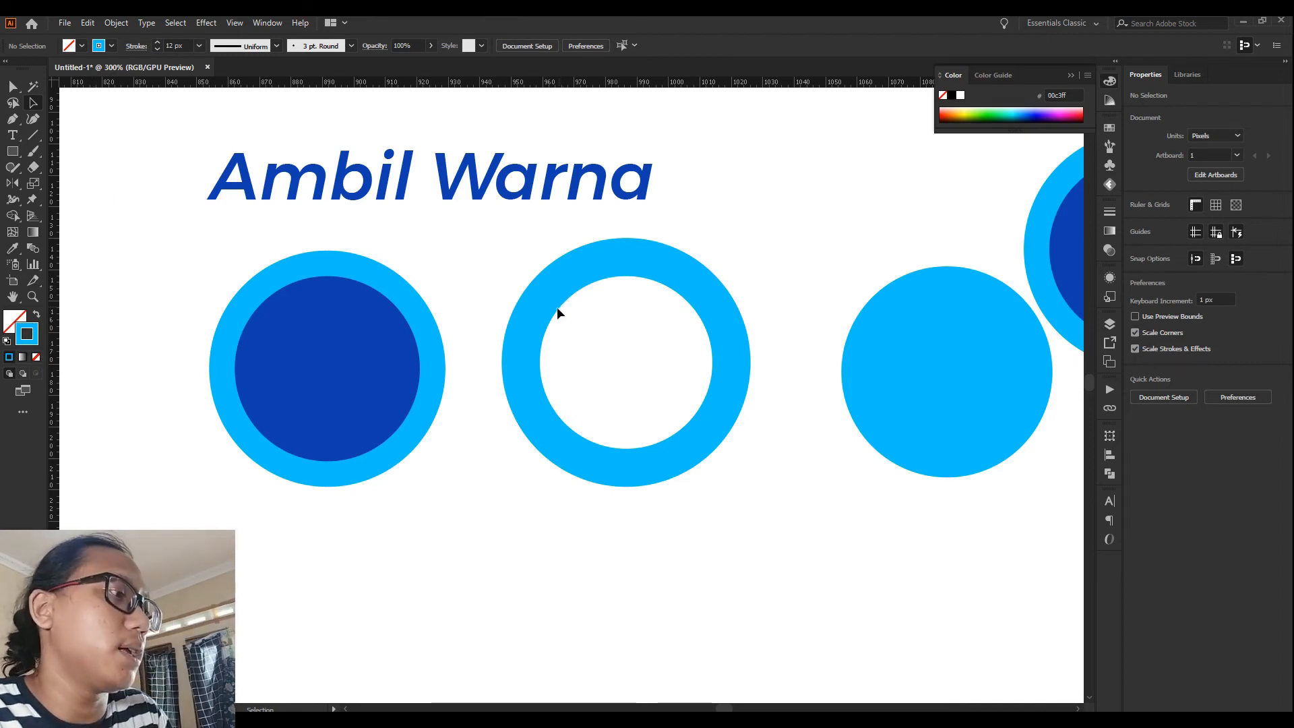
Step: Try to sample the first circle's dark blue as the stroke colour with nothing selected
key("i")
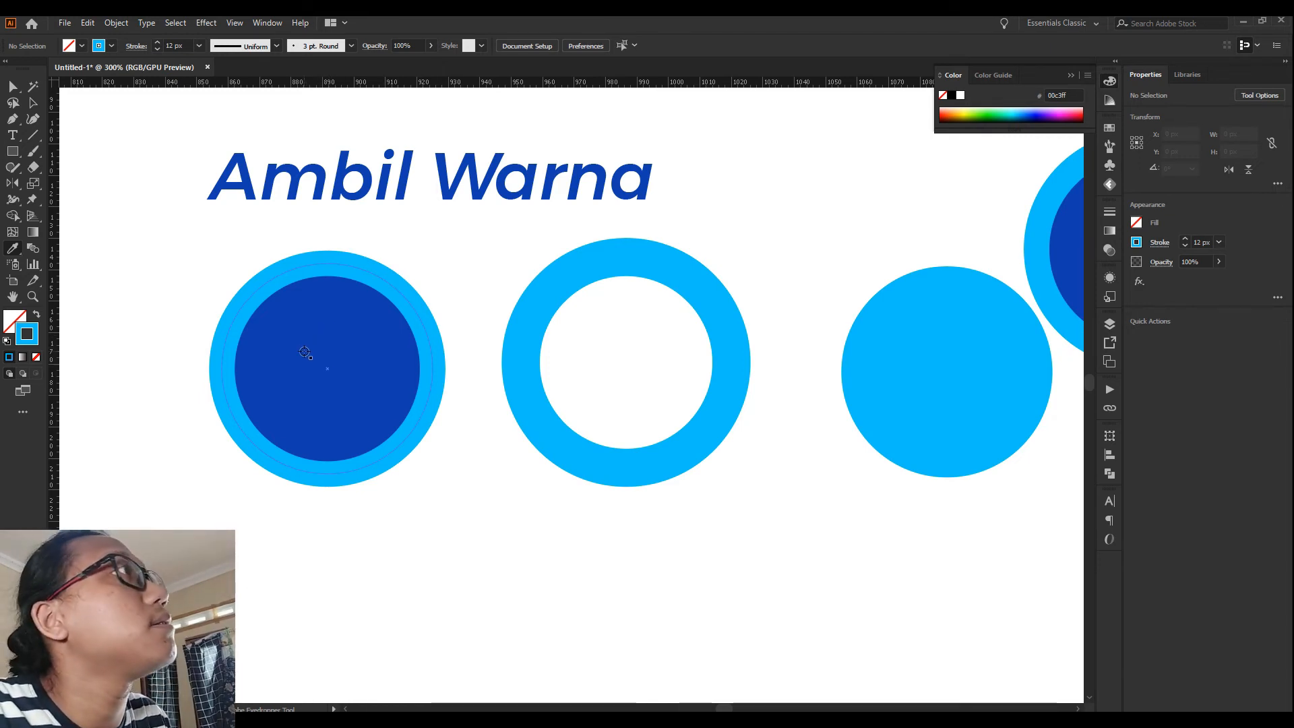
left_click(339, 355, "shift")
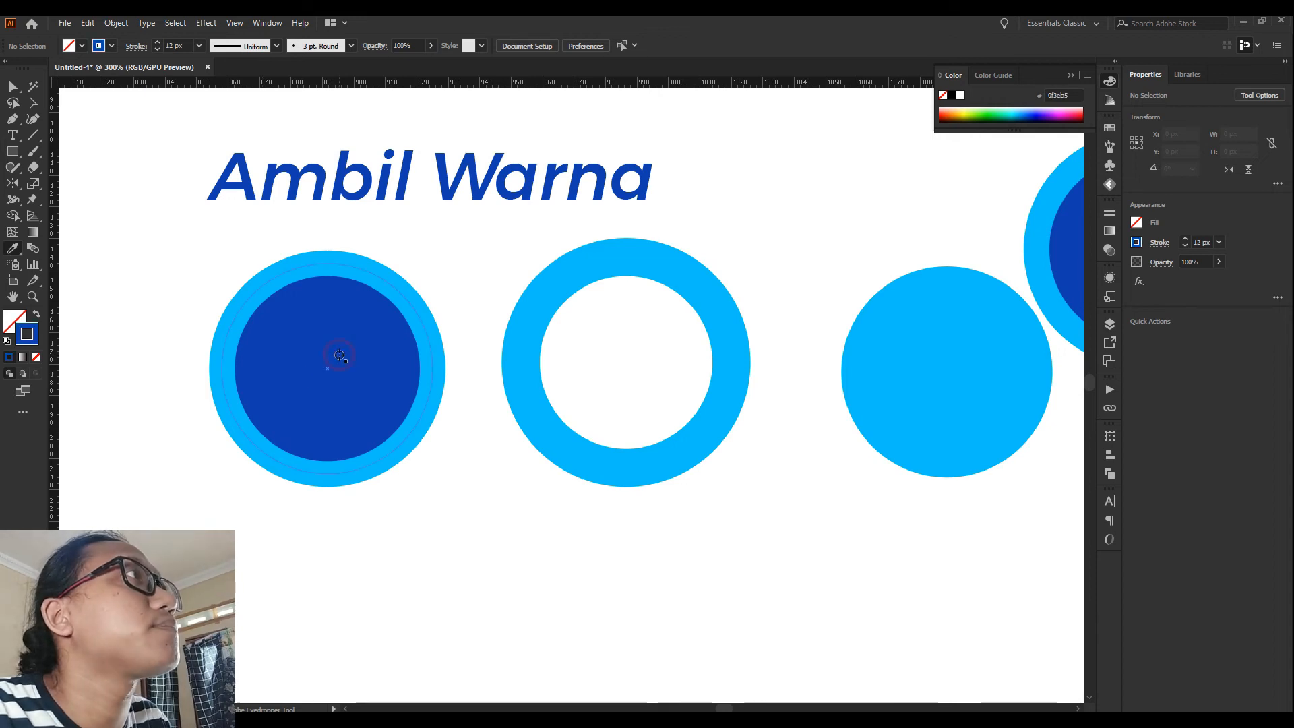
key("v")
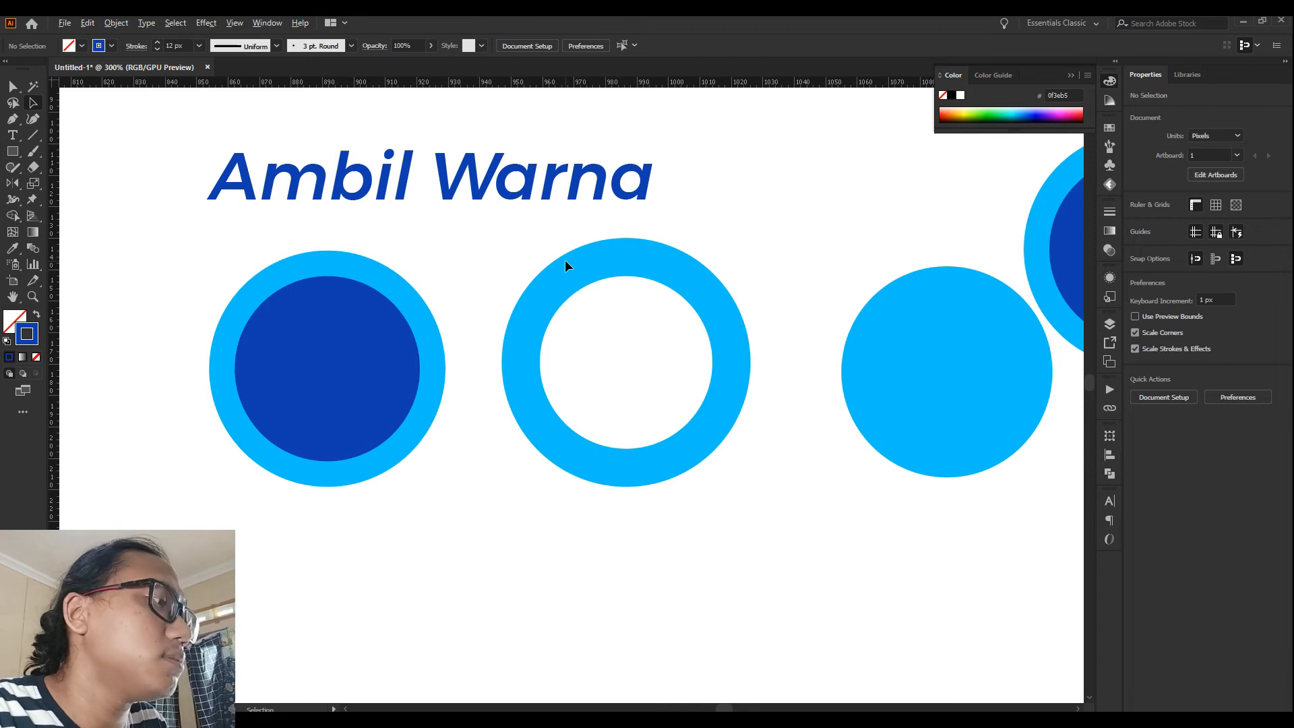
Step: Recolour the ring's stroke with only the dark blue sampled from the first circle's fill, and deselect the ring
key("alt+v")
left_click(581, 265)
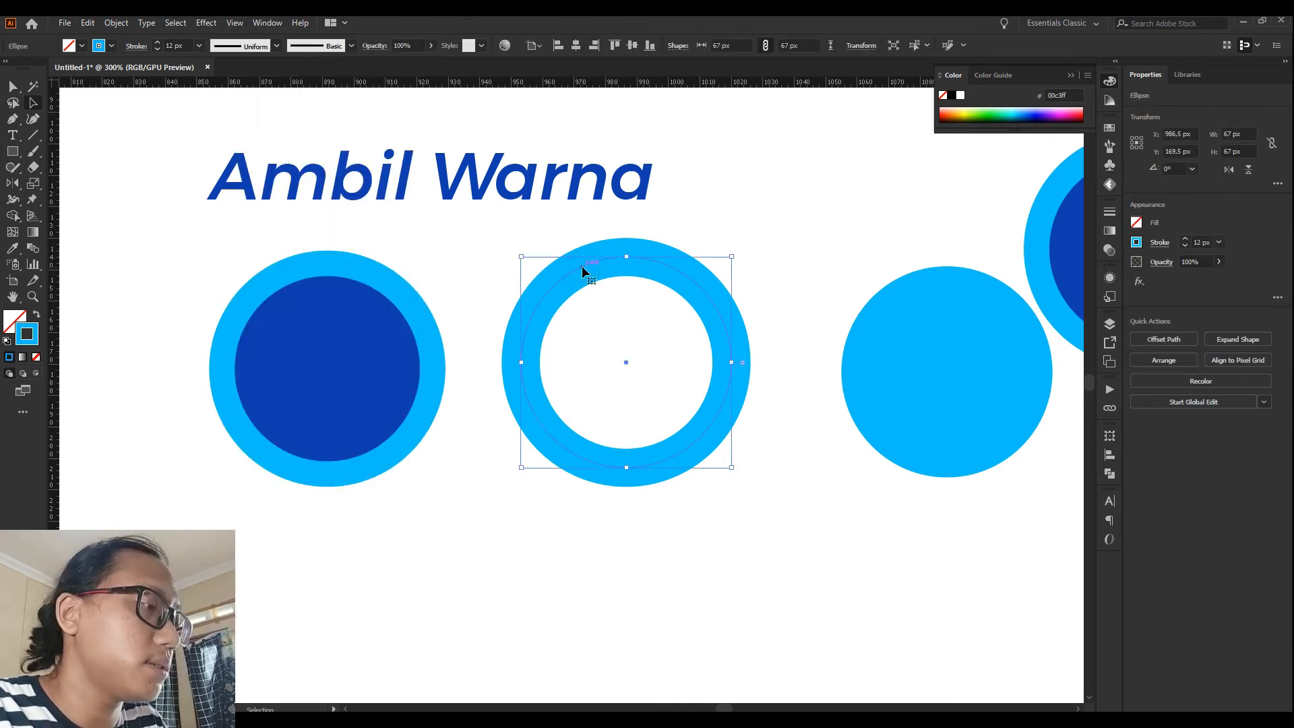
key("i")
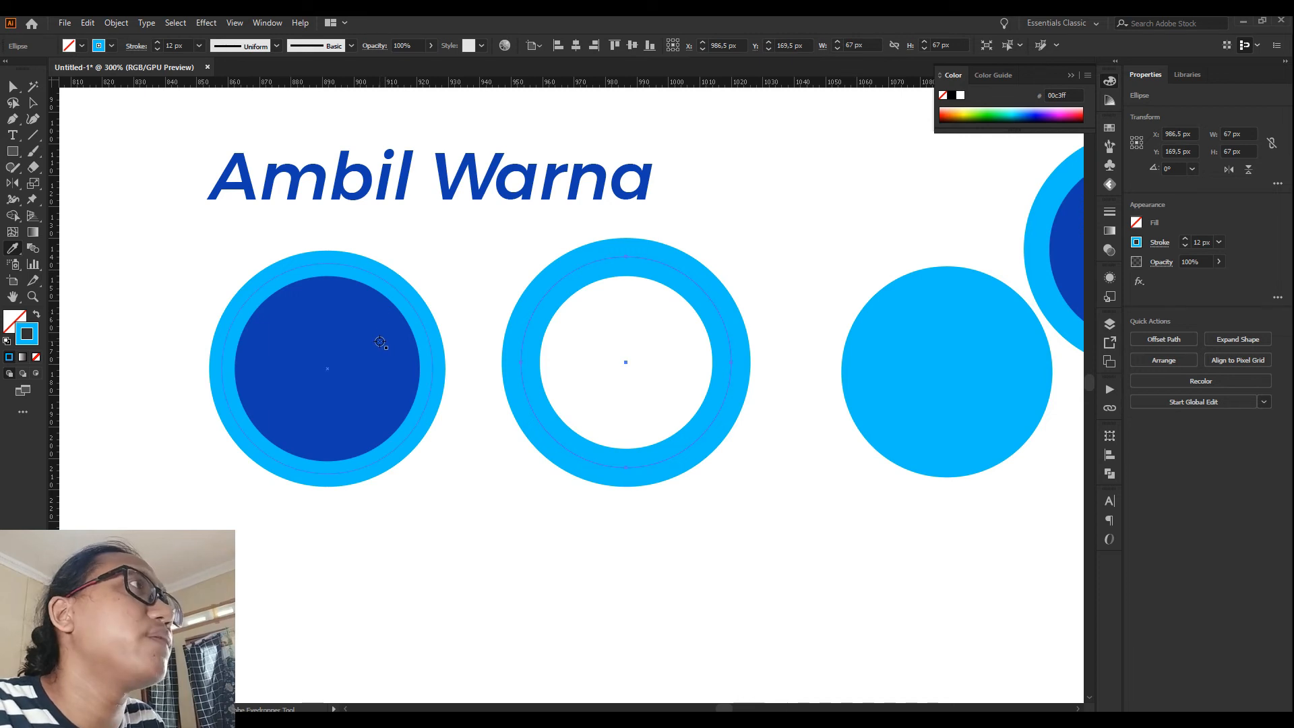
left_click(301, 366)
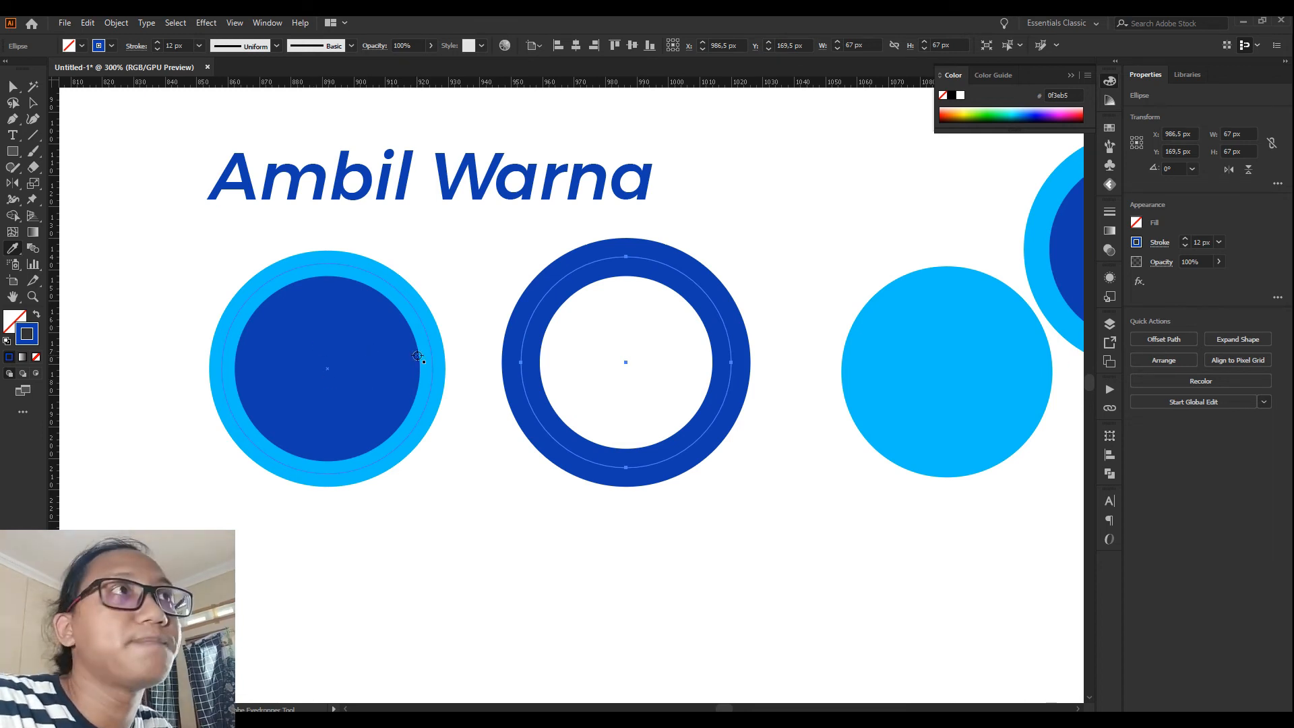
scroll(405, 262, "down", 1)
key("v")
left_click(423, 254)
Step: Examine the circle-and-square line drawing under the Bikin Guide Sendiri heading
left_click(366, 221)
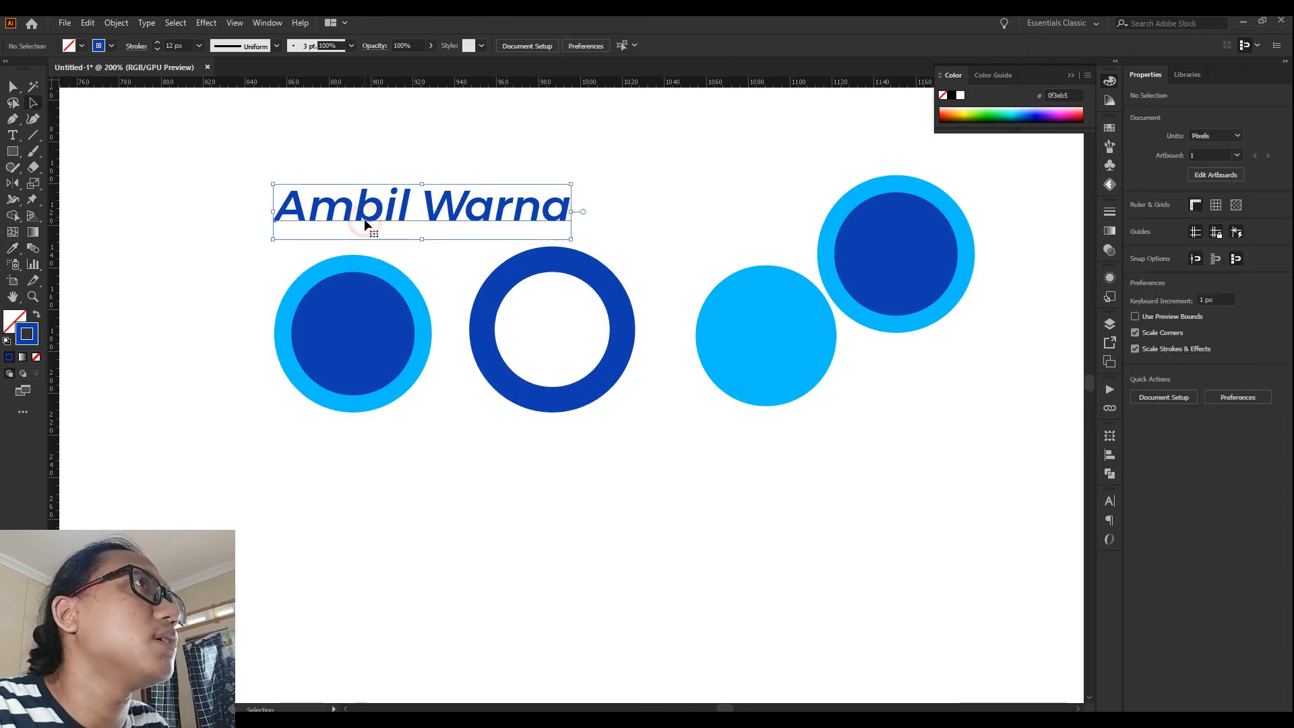
scroll(485, 180, "down", 4)
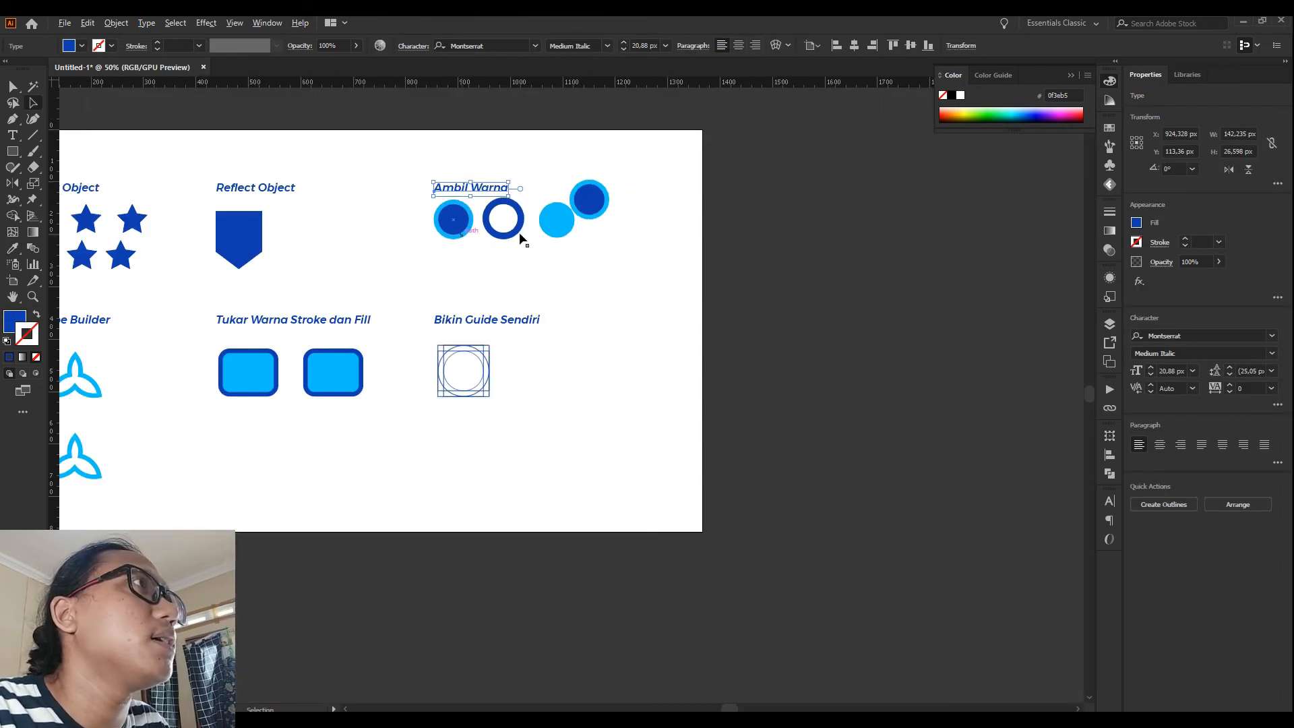
left_click(542, 293)
scroll(537, 300, "up", 2)
scroll(512, 337, "up", 2)
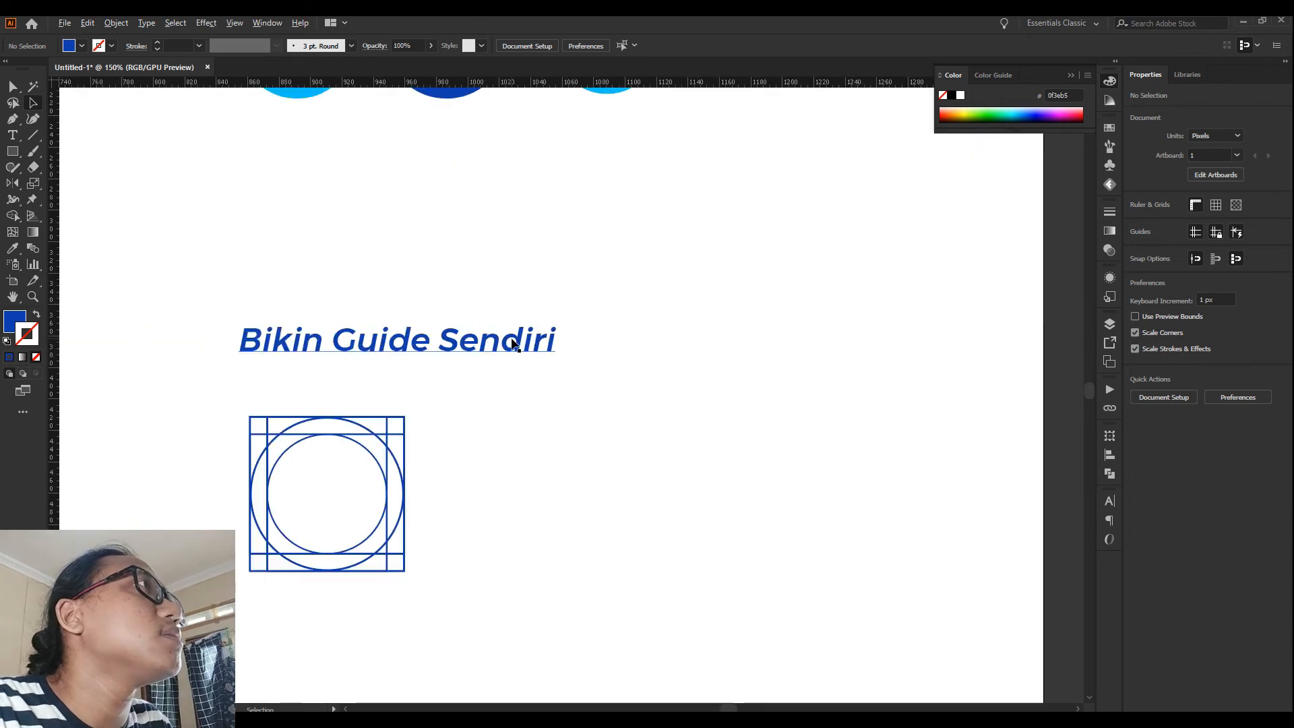
scroll(588, 200, "down", 3)
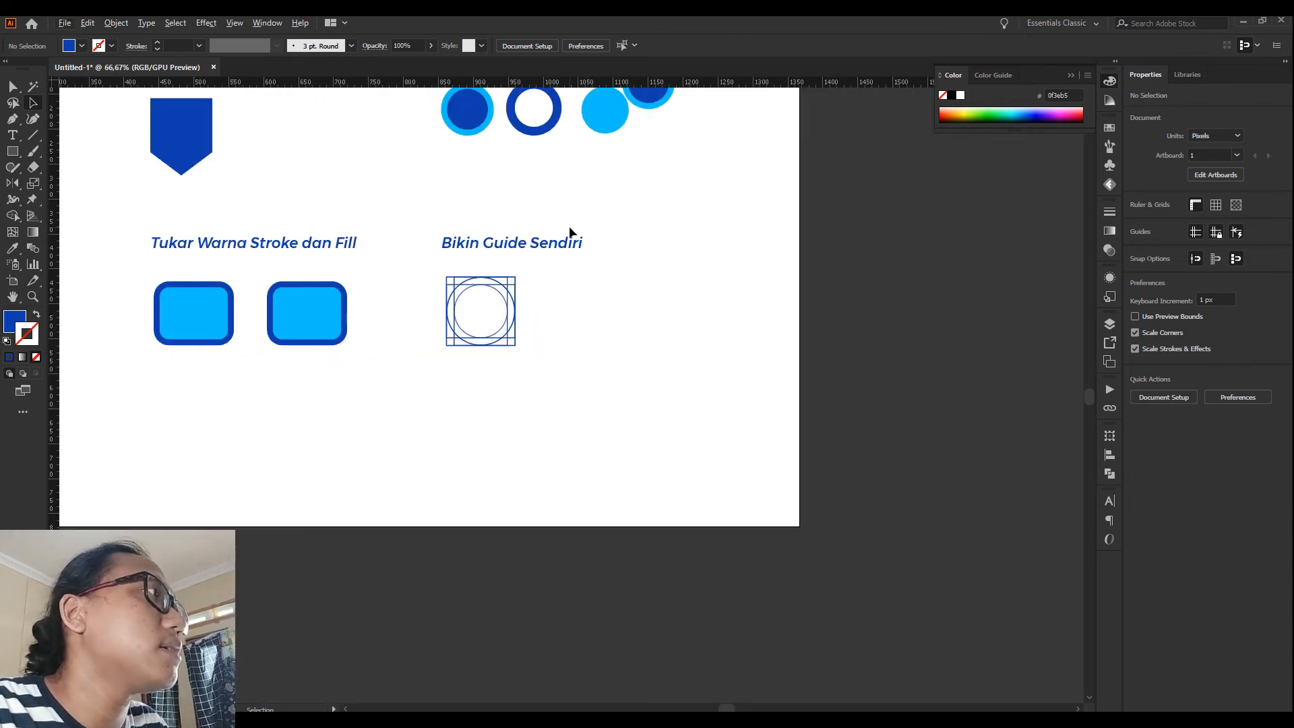
scroll(482, 251, "up", 1)
left_click(558, 243)
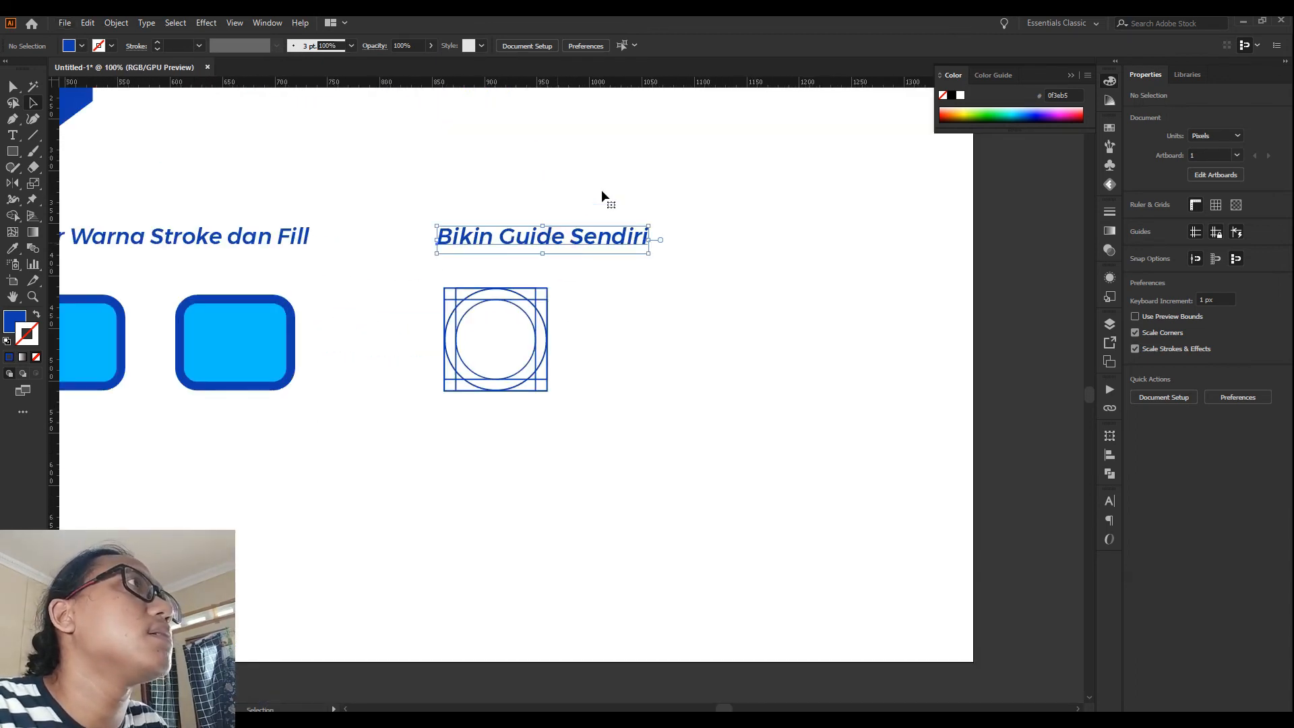
scroll(603, 189, "up", 1)
left_click(590, 193)
left_click_drag(710, 394, 616, 373)
scroll(238, 213, "up", 1)
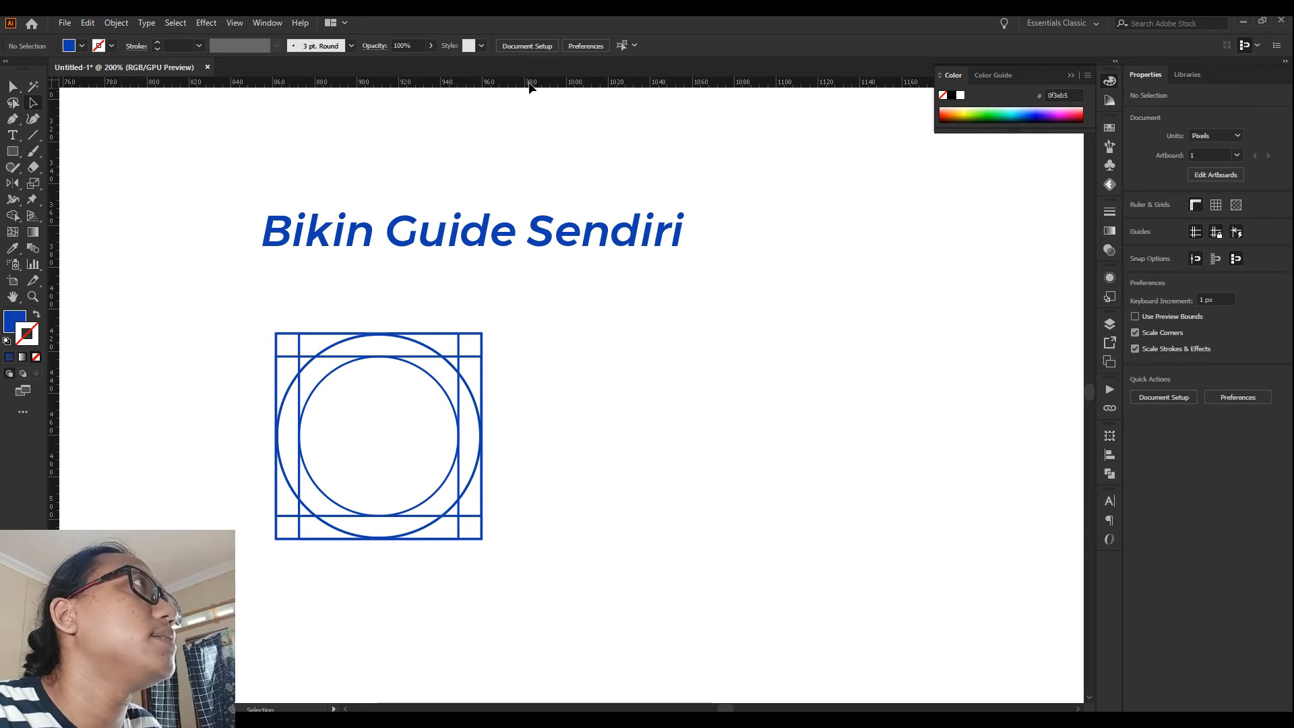
left_click(154, 247)
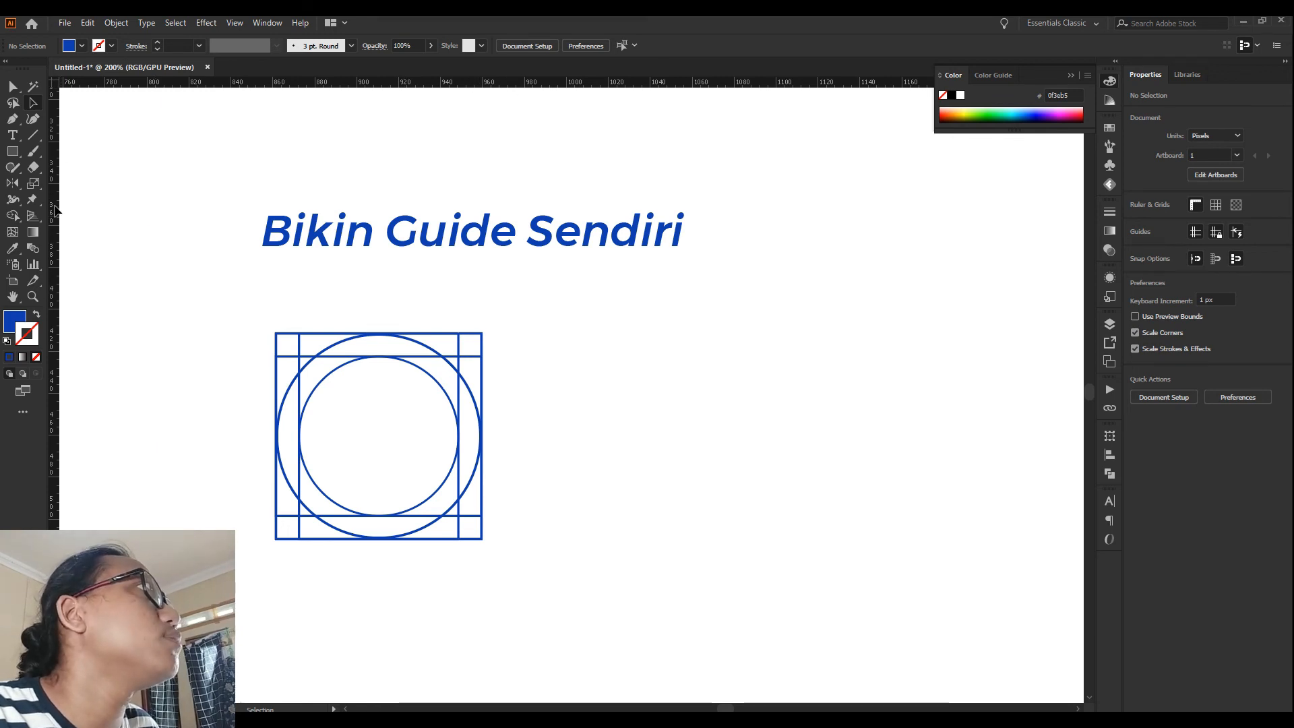
Step: Hide the rulers and display them again
left_click(152, 175)
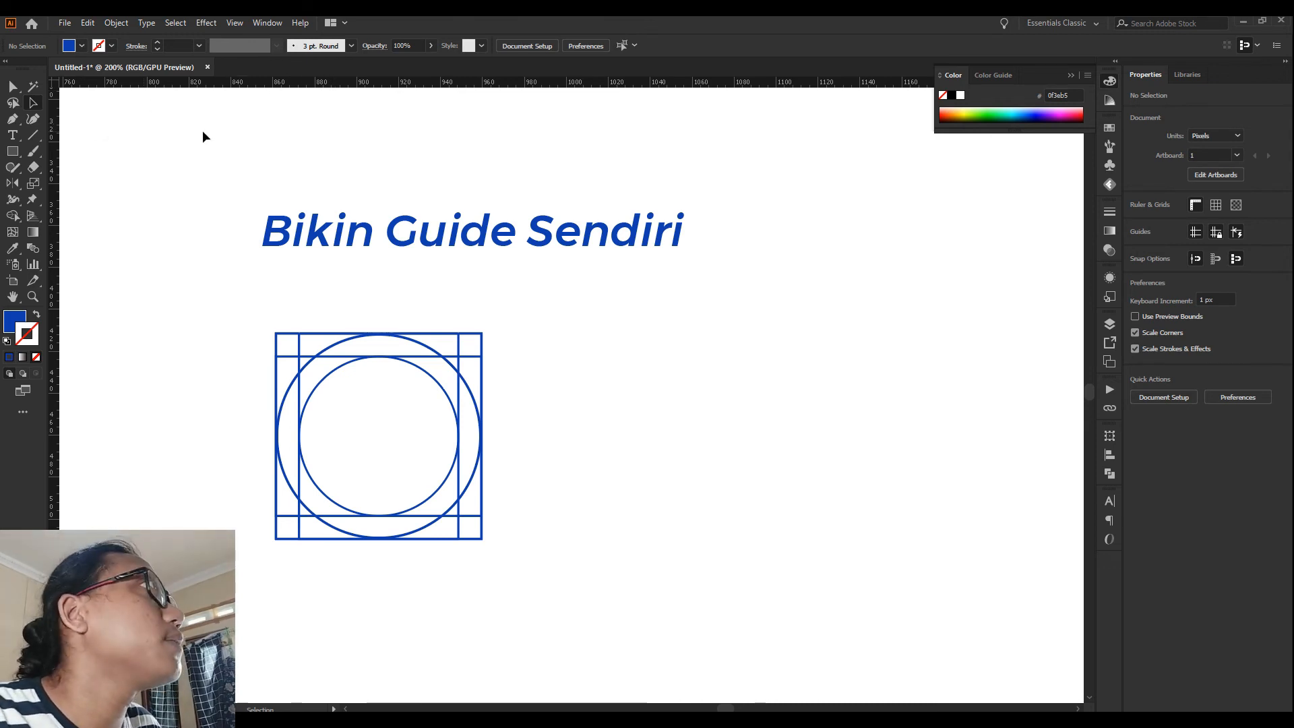
key("a")
key("ctrl+r")
key("ctrl+r")
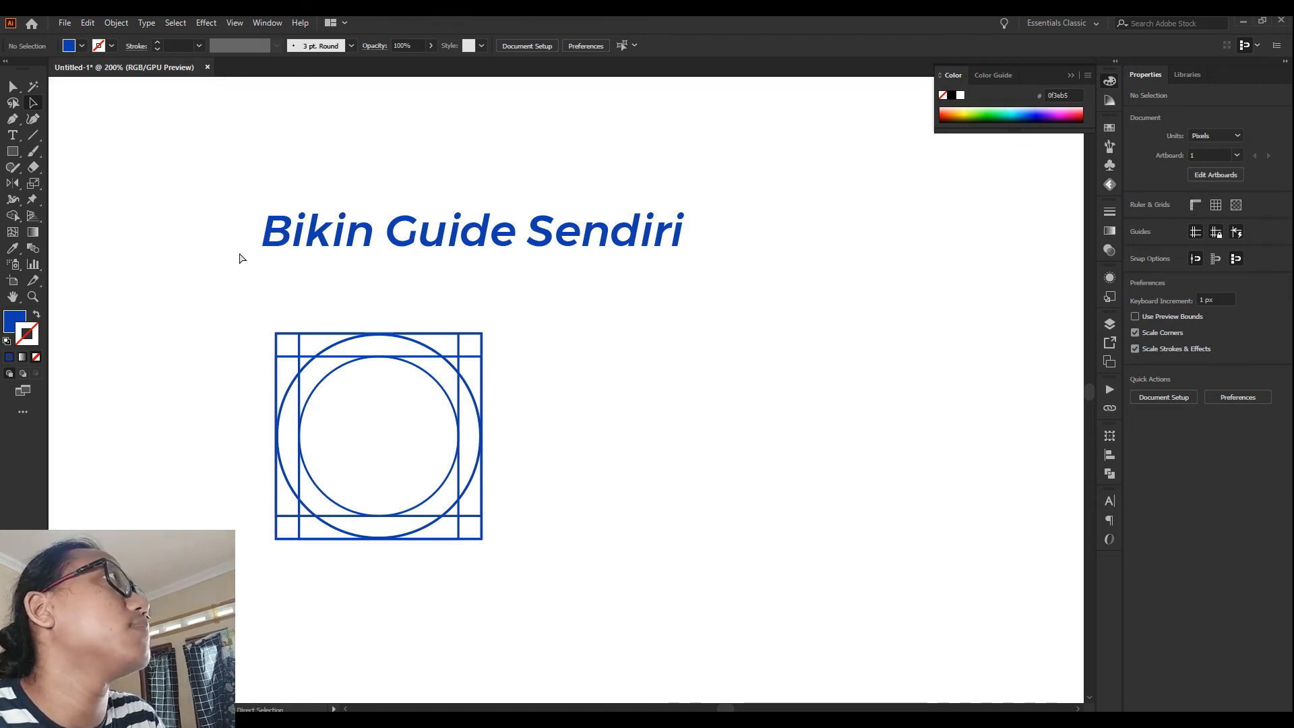
key("v")
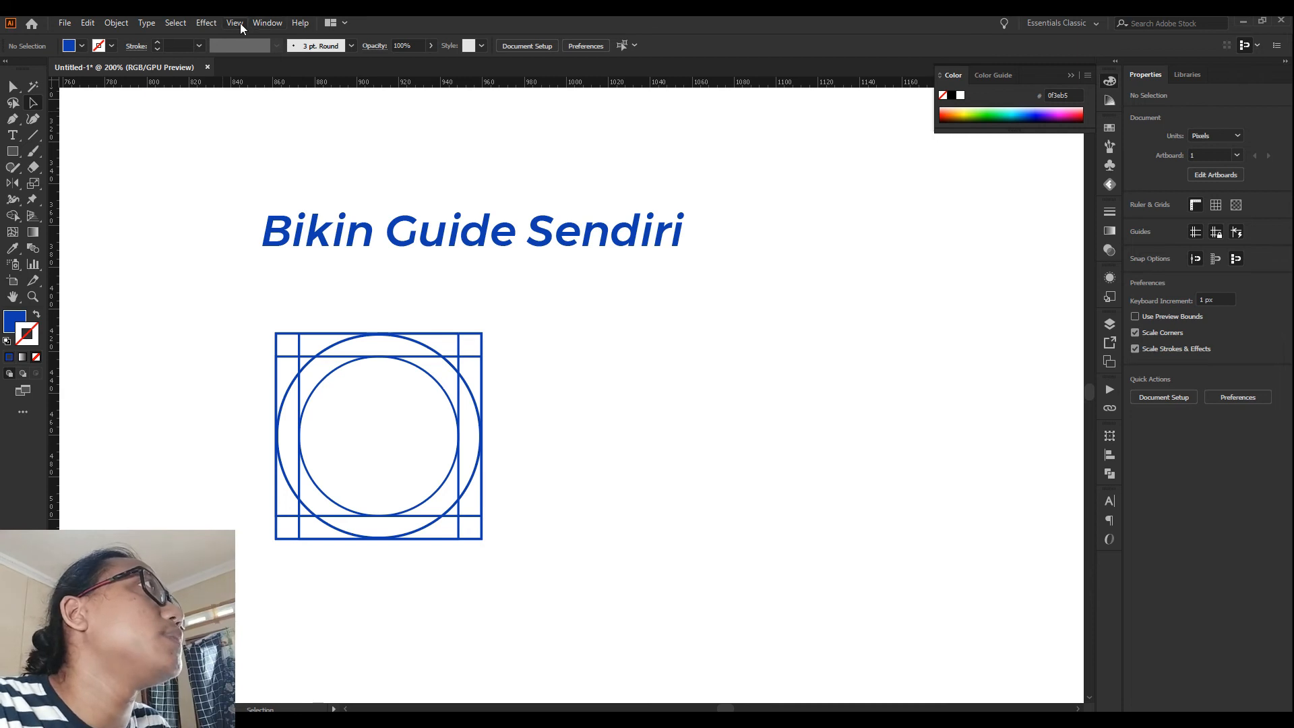
left_click(268, 23)
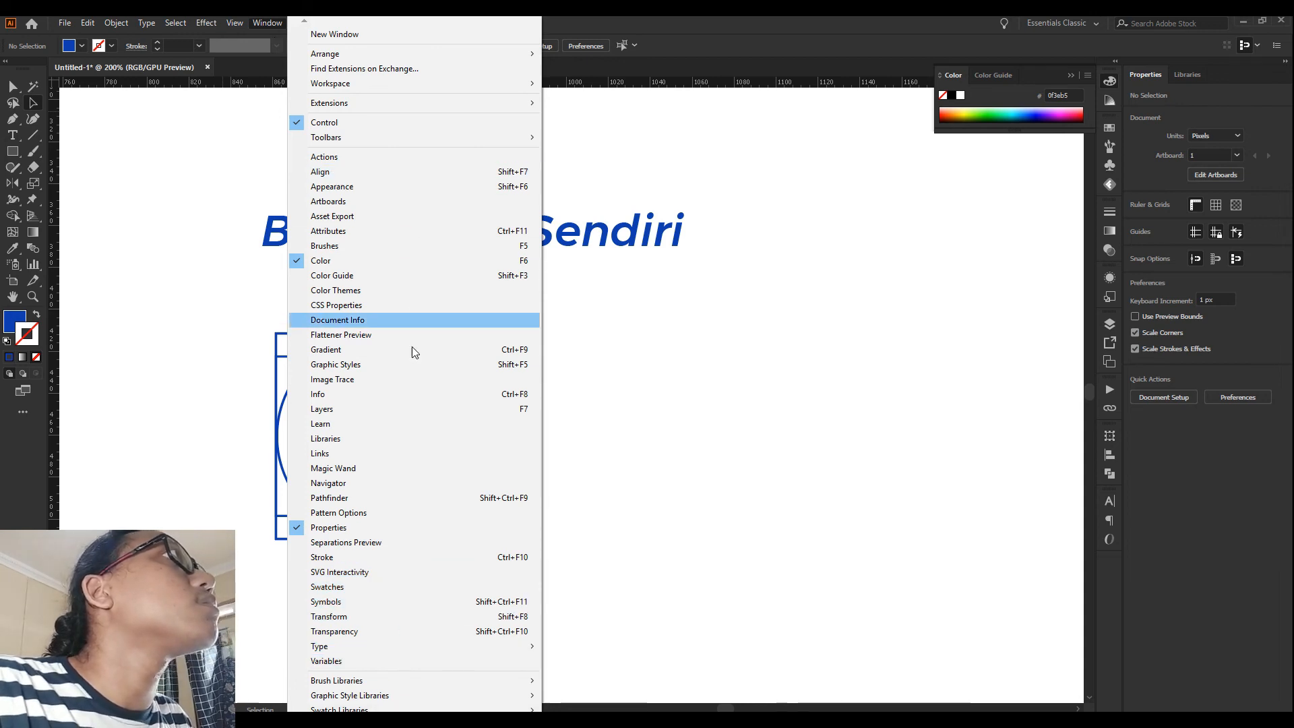
mouse_move(423, 133)
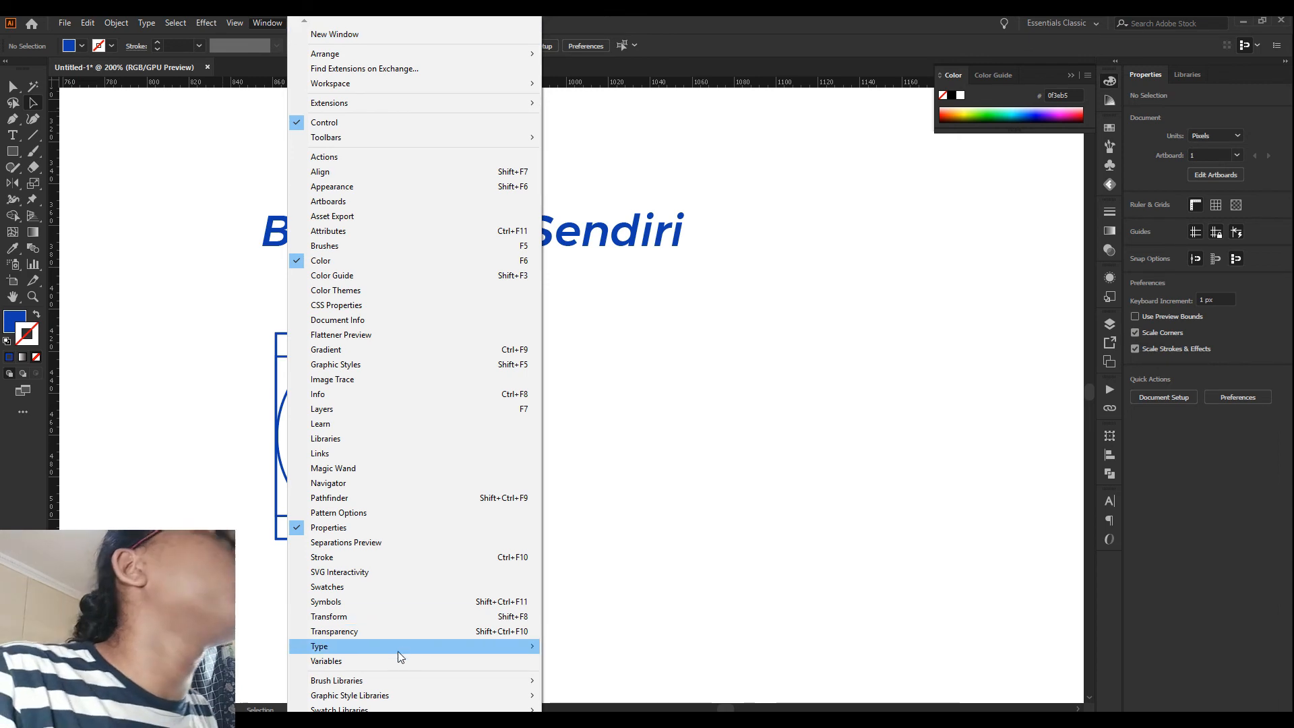
mouse_move(389, 679)
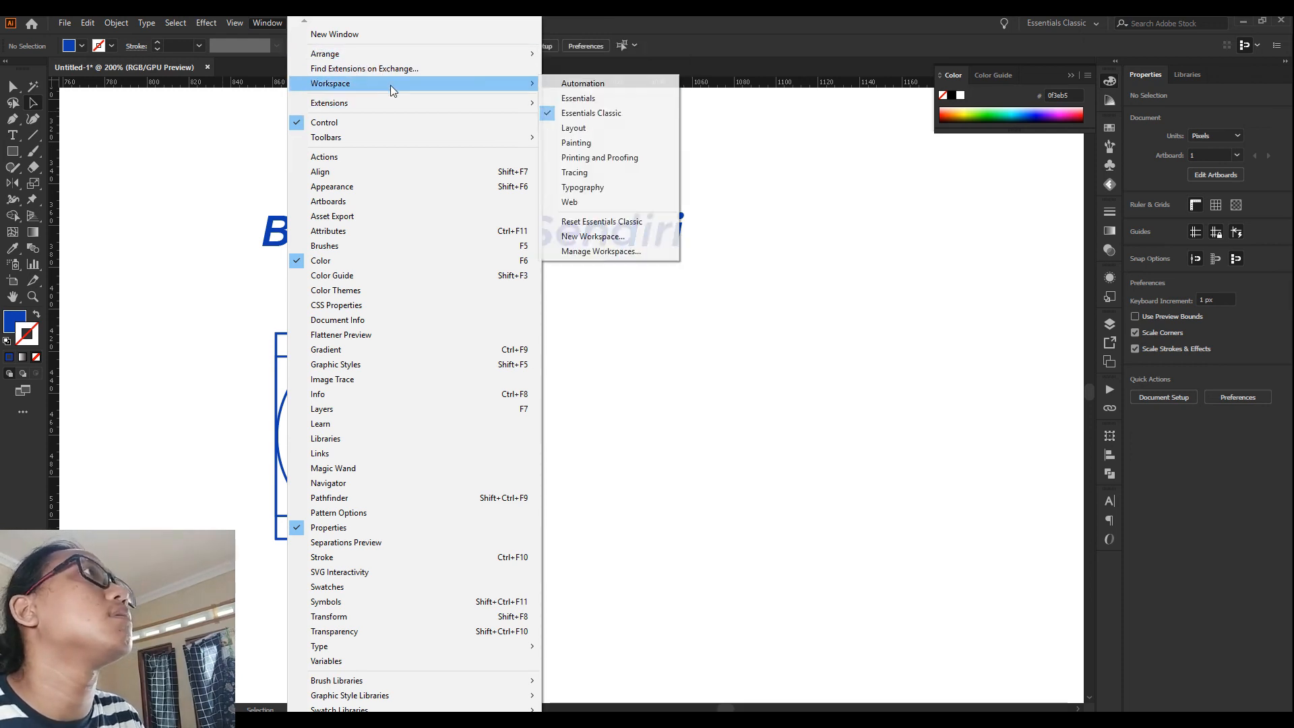
mouse_move(234, 22)
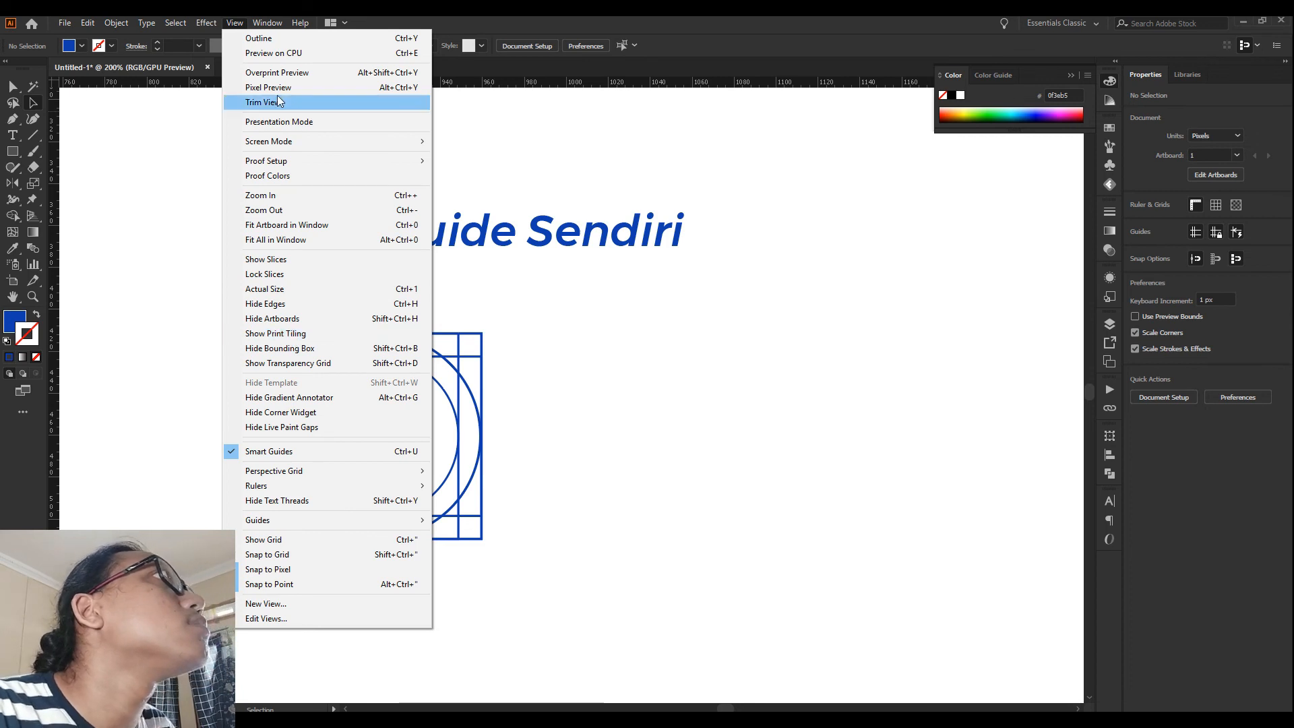
mouse_move(102, 31)
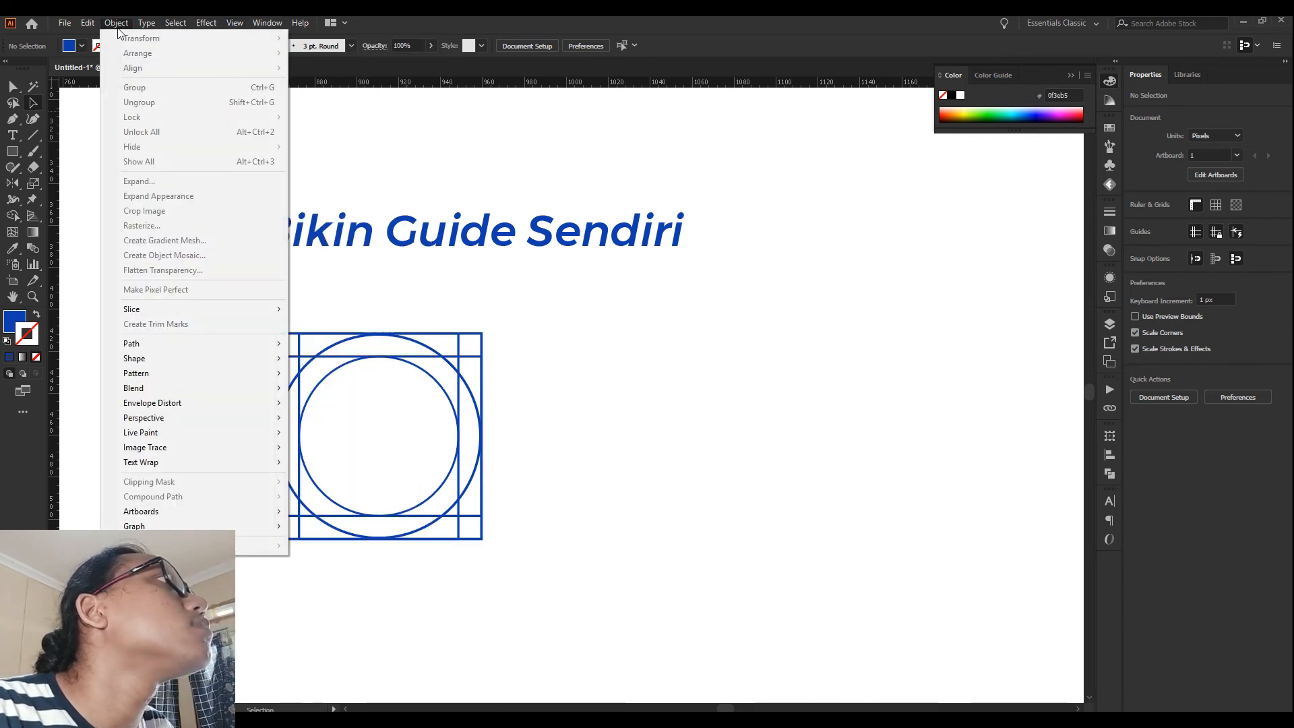
left_click(669, 351)
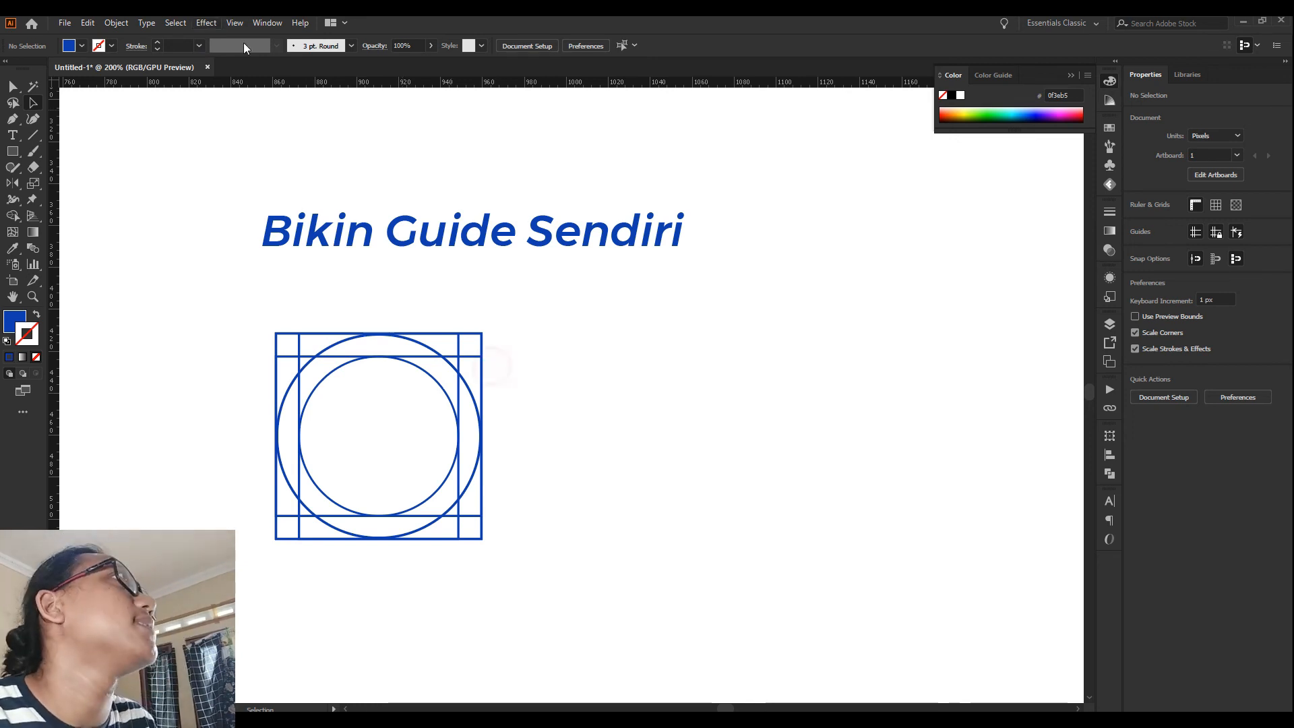
left_click(592, 358)
Step: Place two vertical ruler guides beside the circle-and-square drawing and two horizontal ones, above it and through its centre
scroll(384, 146, "down", 1)
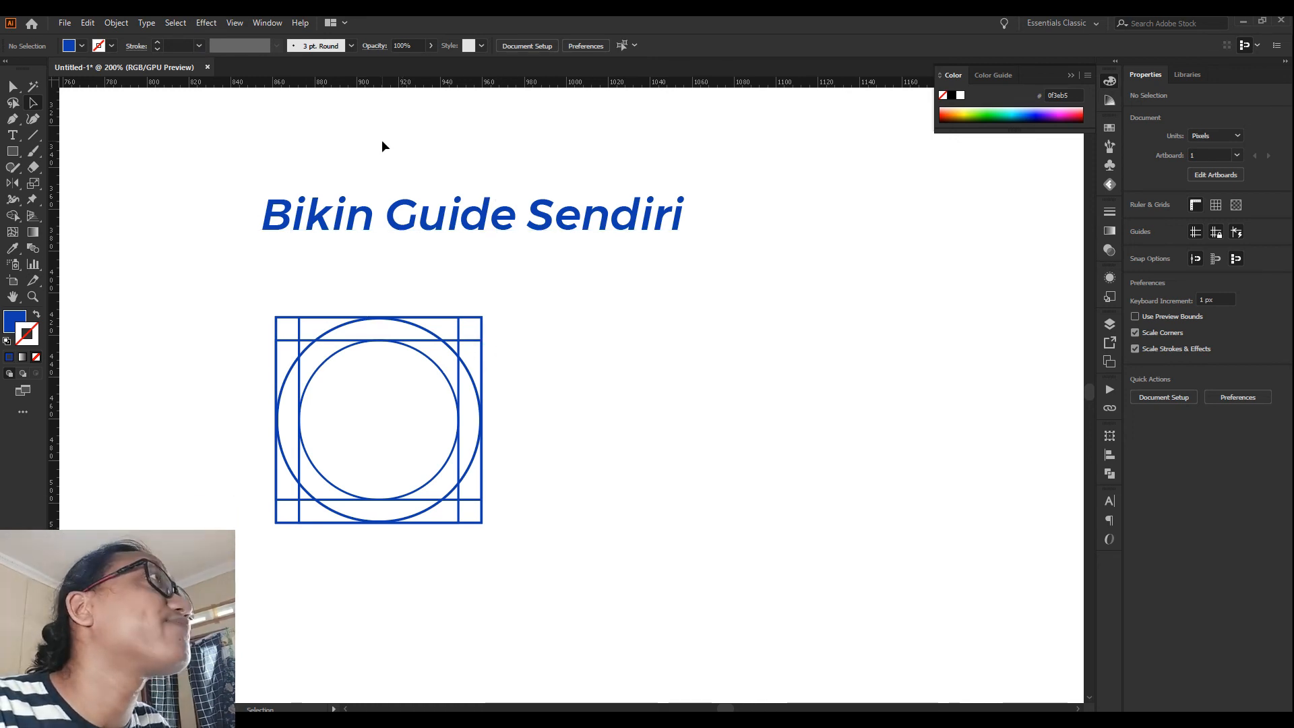
left_click_drag(595, 572, 196, 263)
left_click(196, 263)
left_click_drag(59, 309, 575, 337)
left_click_drag(600, 85, 587, 284)
left_click_drag(53, 351, 690, 372)
left_click_drag(754, 112, 725, 419)
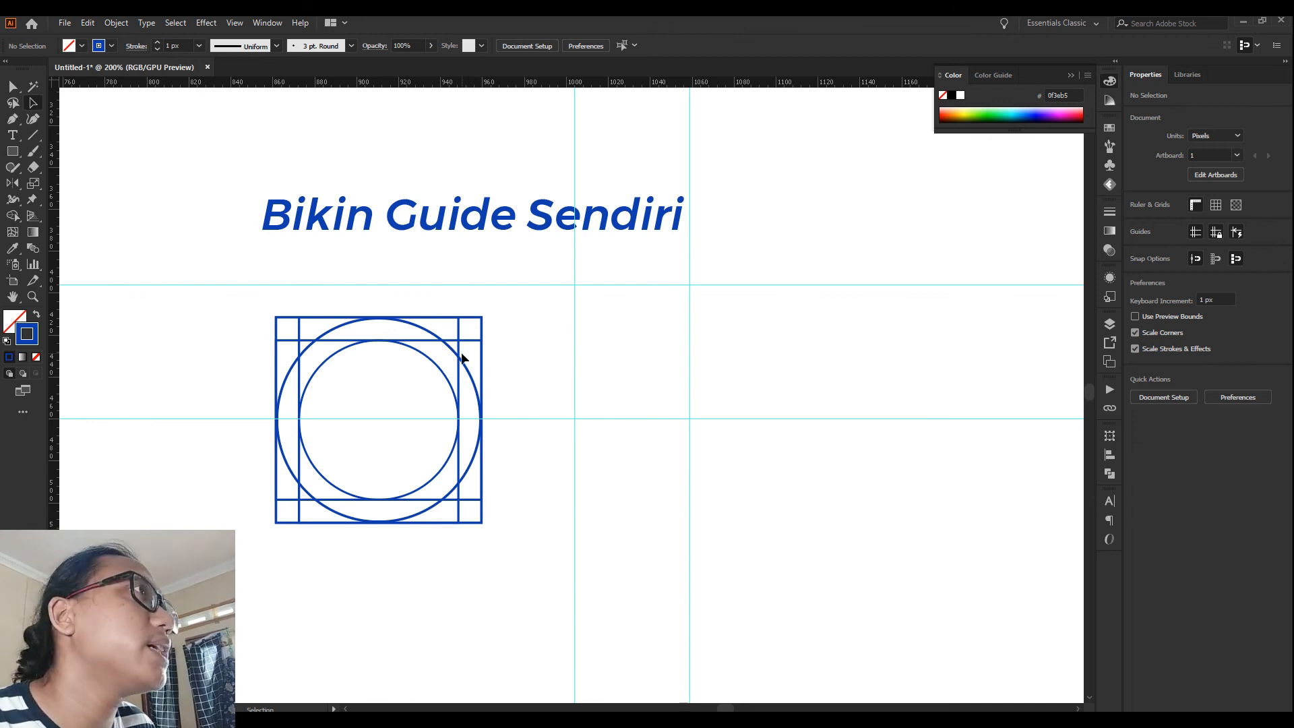
Step: Select the drawing's outer circle, its inner circle and the whole figure to inspect its shapes, leaving nothing selected
left_click(470, 371)
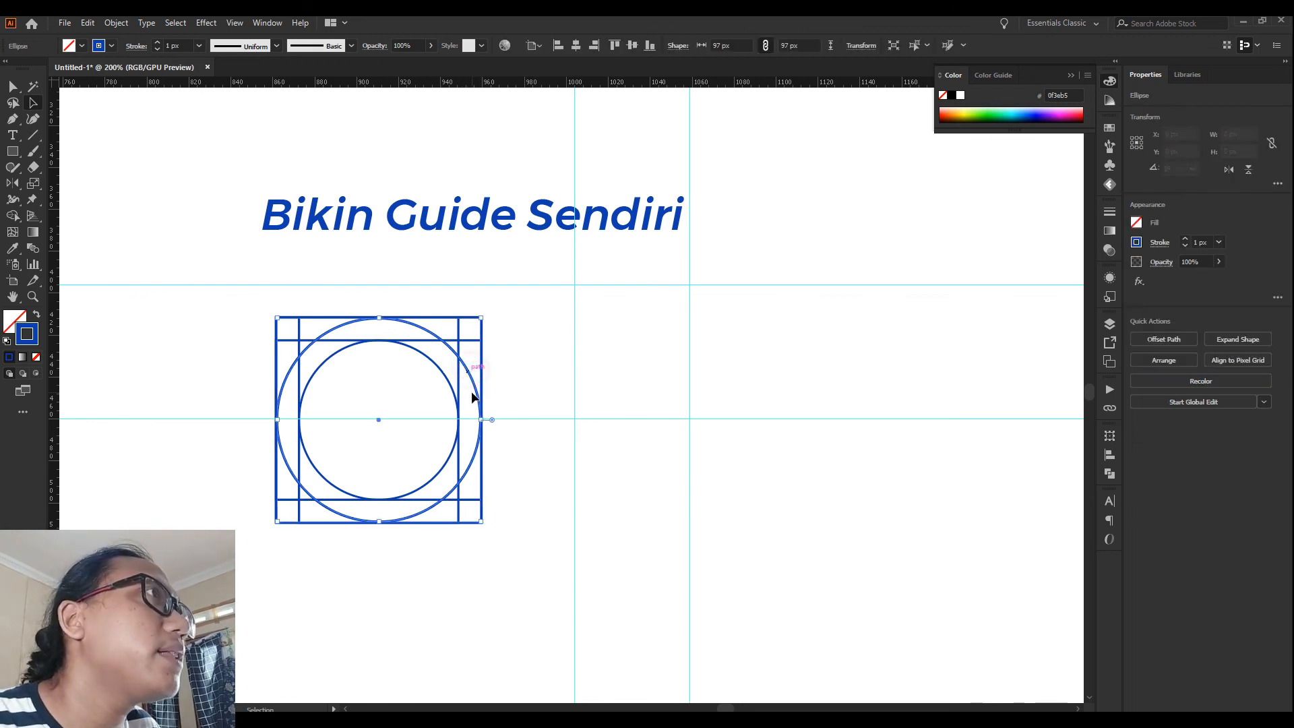
left_click(440, 370)
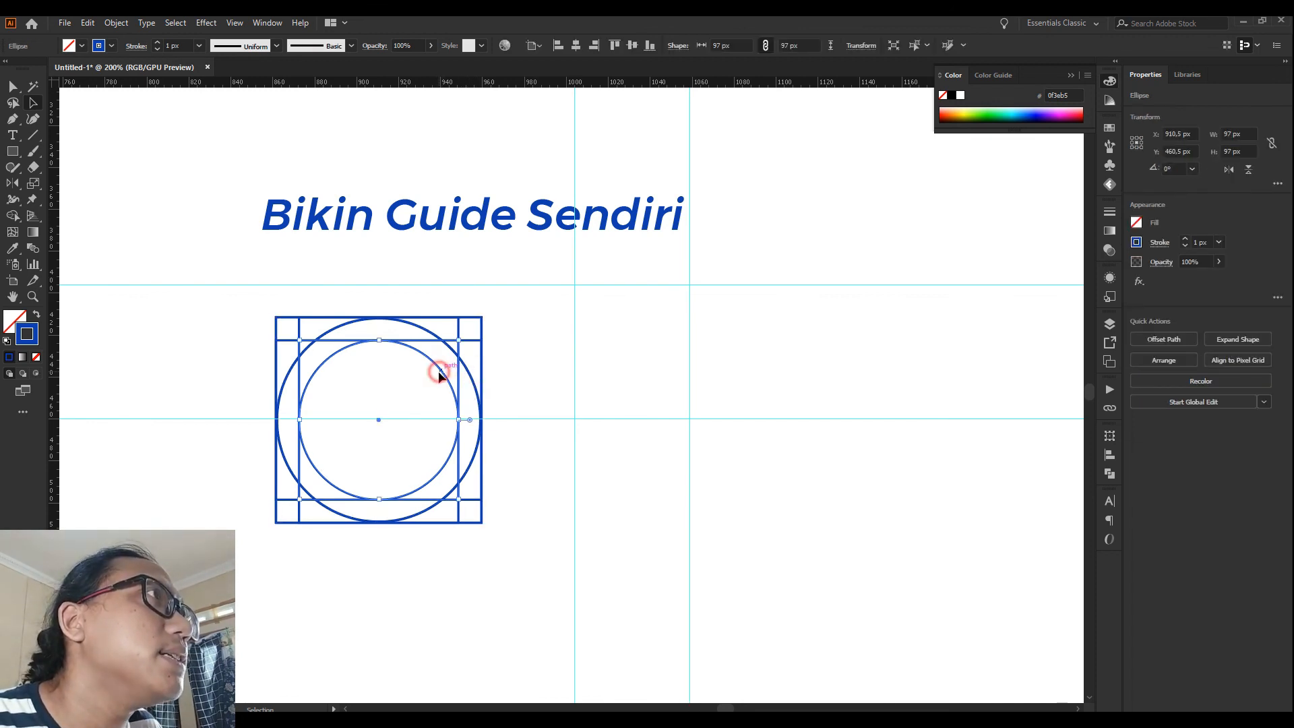
left_click(318, 330)
left_click_drag(250, 296, 500, 600)
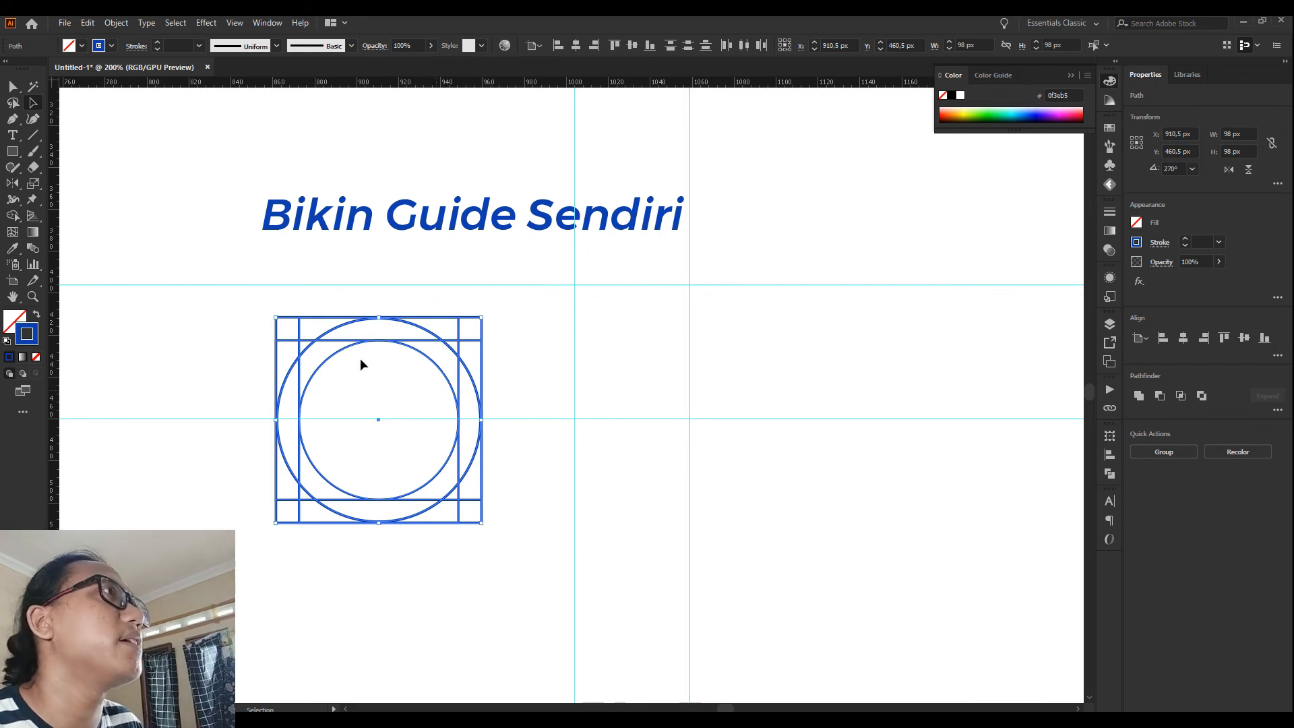
left_click(495, 590)
left_click_drag(515, 581, 237, 301)
left_click(516, 329)
Step: Convert all circles and rectangles of the line drawing under Bikin Guide Sendiri into custom guides
left_click_drag(239, 281, 525, 612)
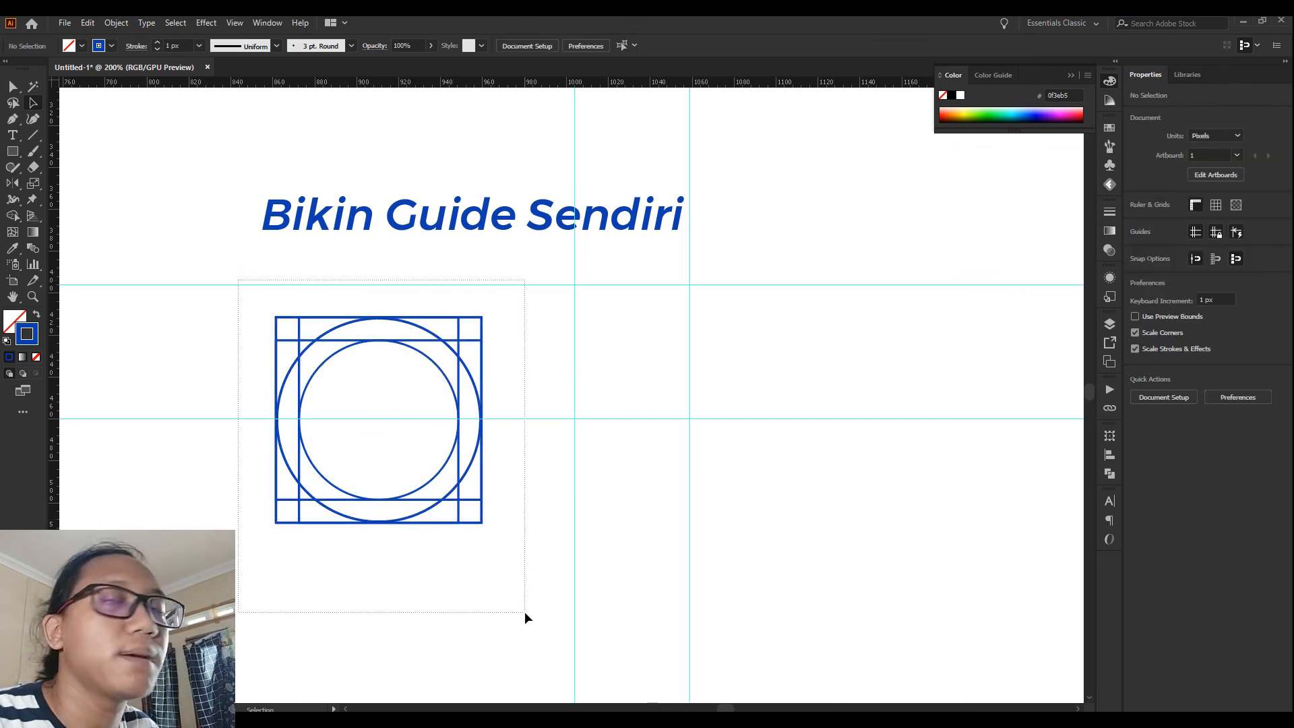
left_click_drag(524, 611, 524, 611)
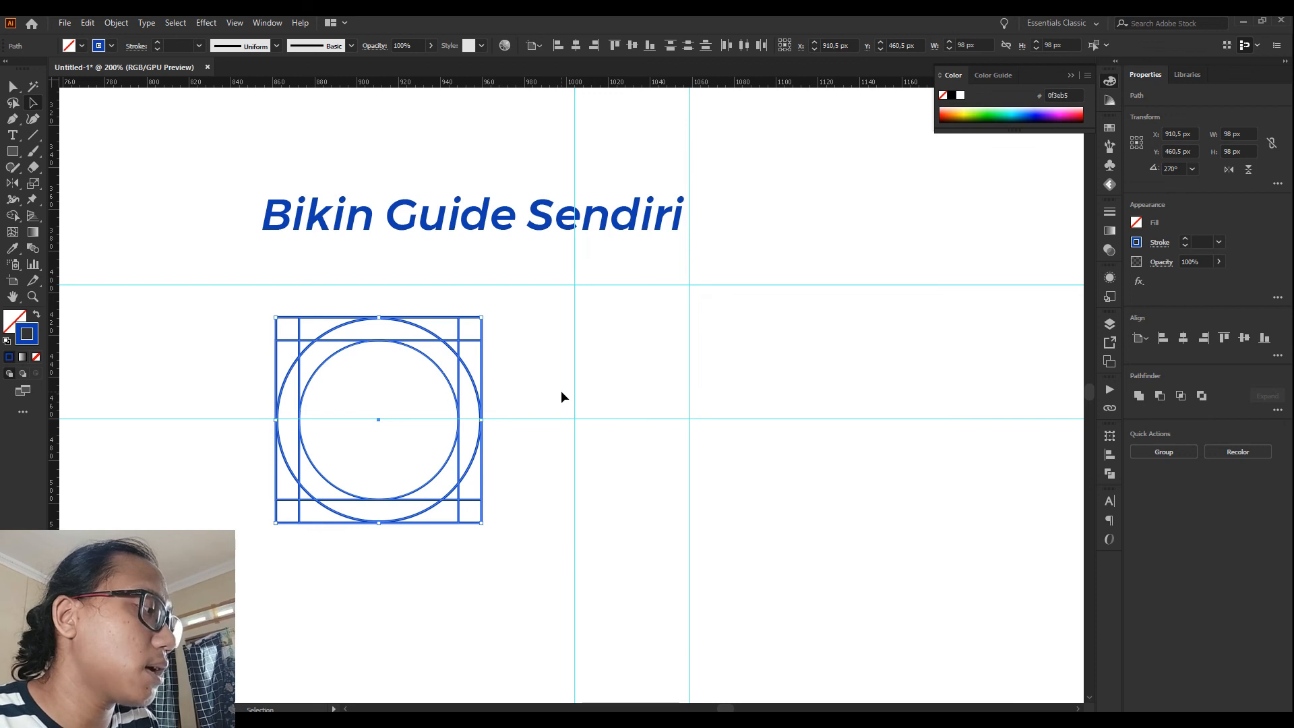
key("a")
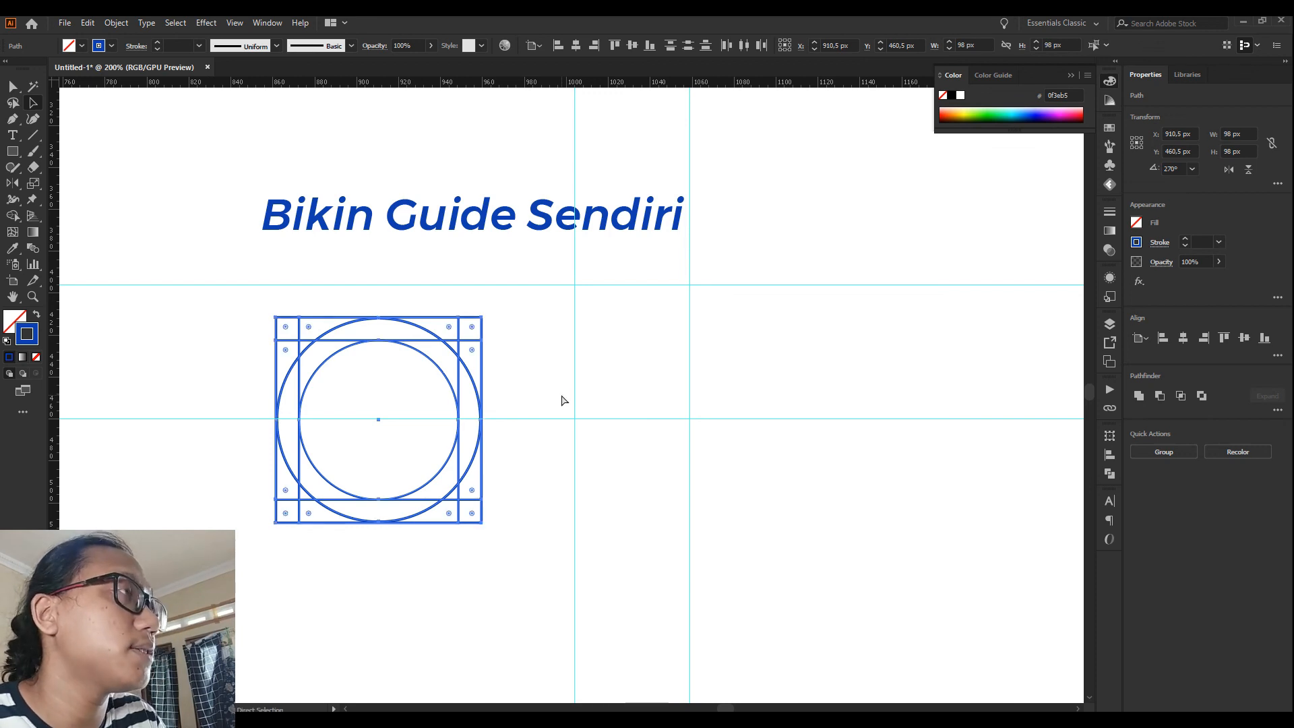
key("ctrl+5")
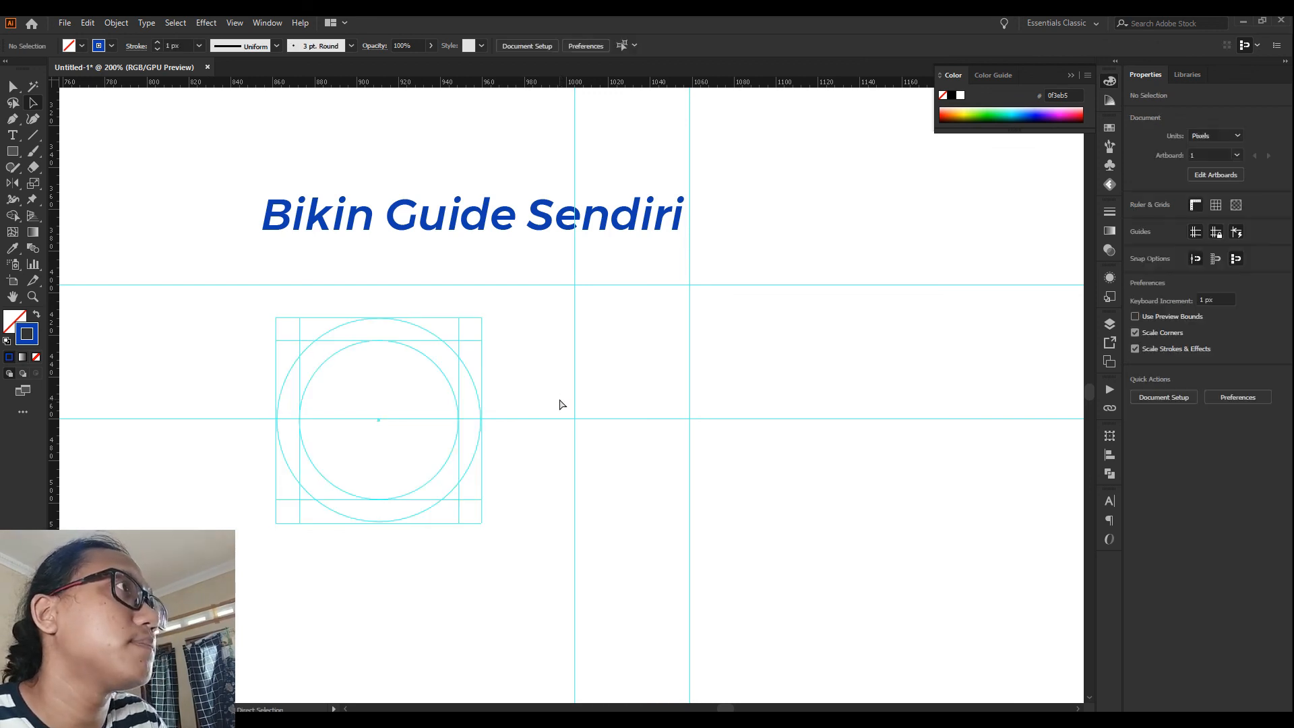
Step: Examine the custom circle-and-square guides up close and review all the technique examples across the artboard
scroll(213, 390, "up", 2)
scroll(444, 261, "down", 1)
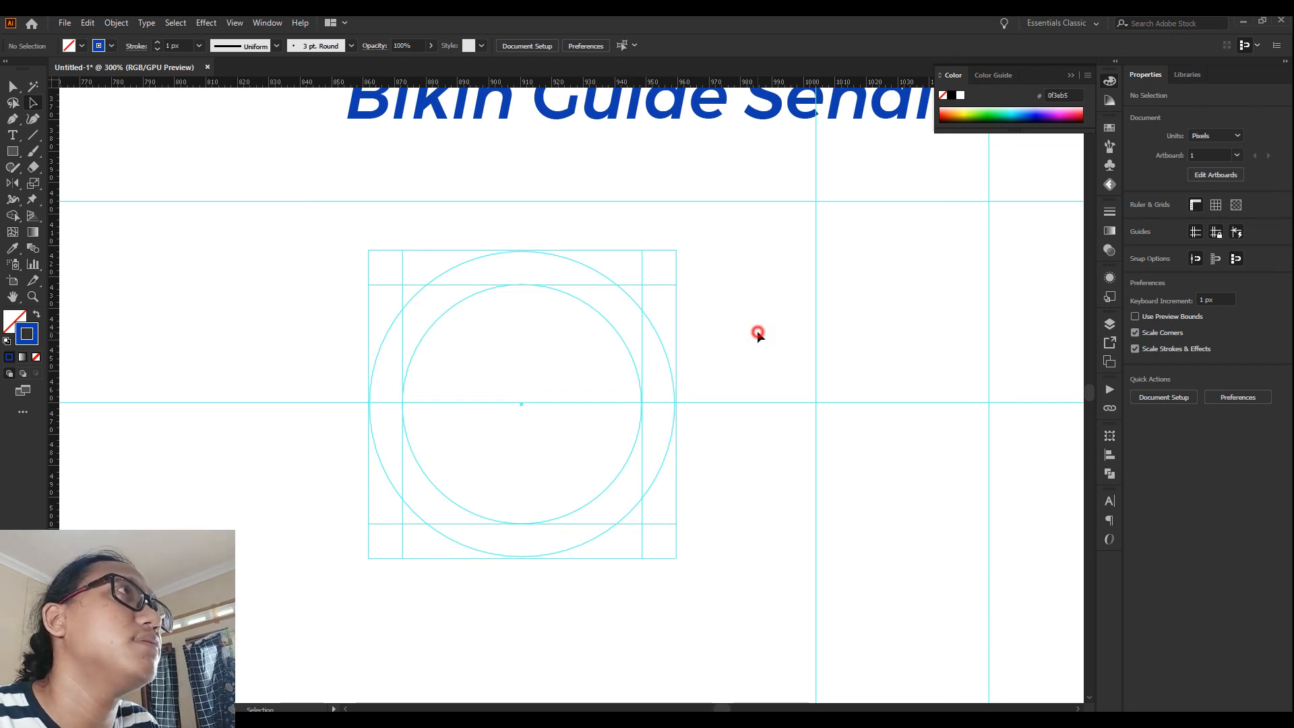
scroll(559, 285, "down", 3)
scroll(560, 284, "down", 2)
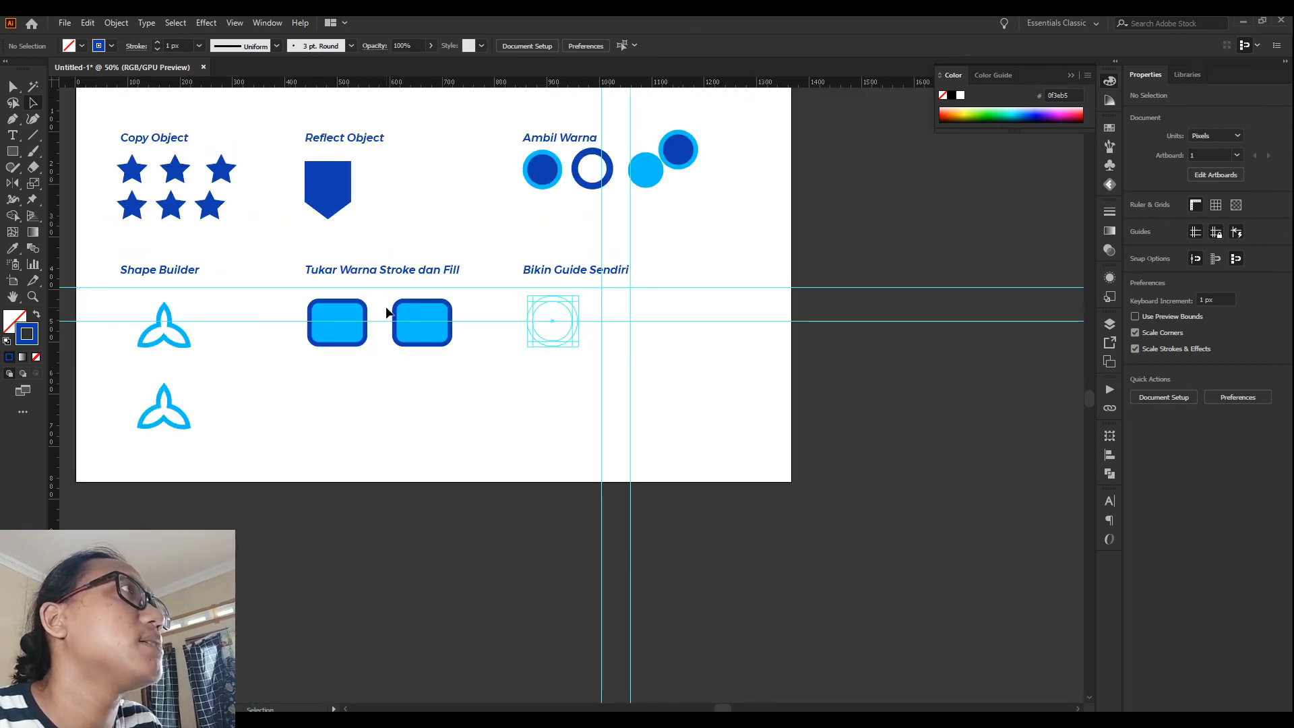
scroll(438, 337, "up", 1)
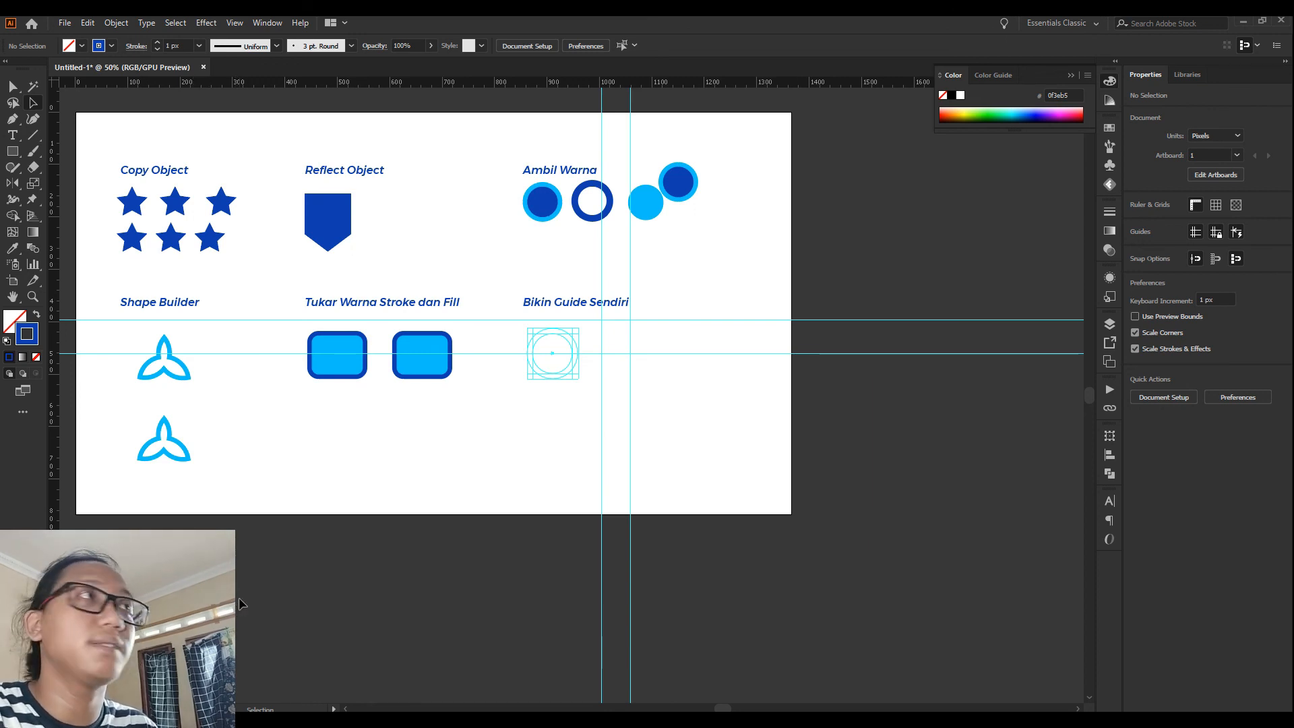
left_click_drag(298, 443, 374, 364)
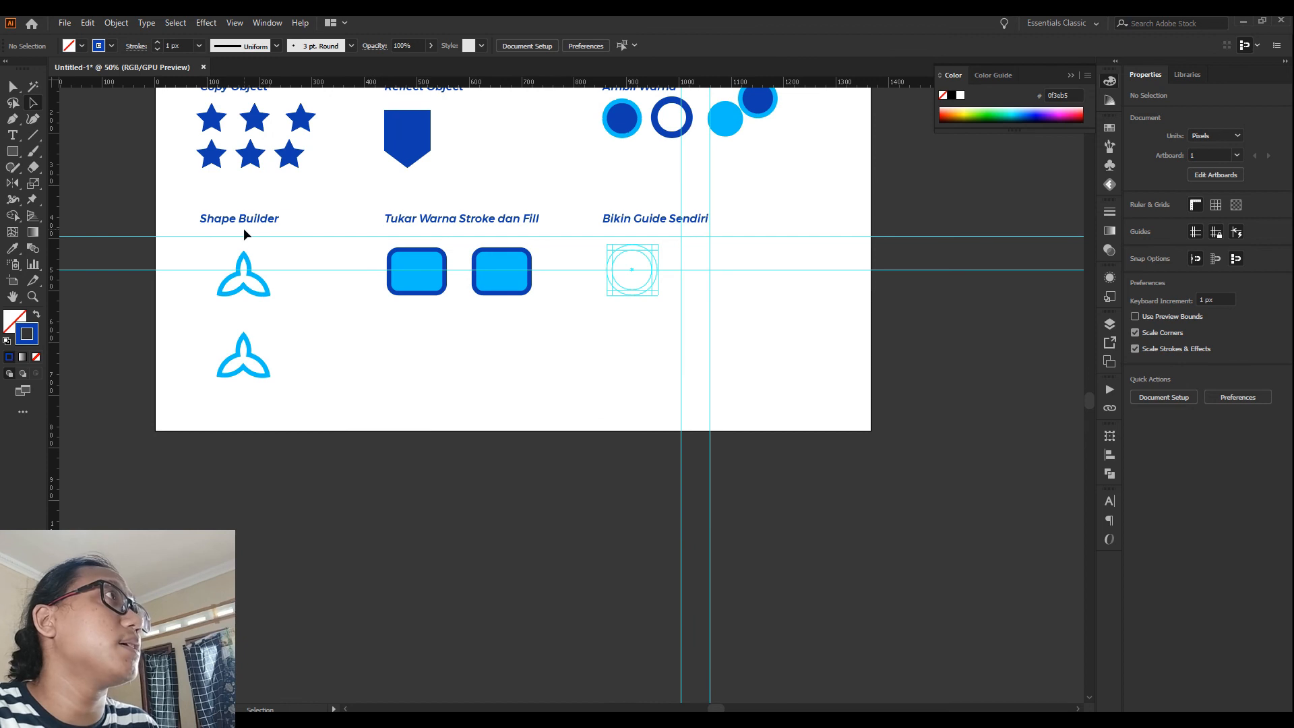
scroll(244, 231, "up", 2)
scroll(134, 231, "up", 2)
scroll(512, 234, "down", 2)
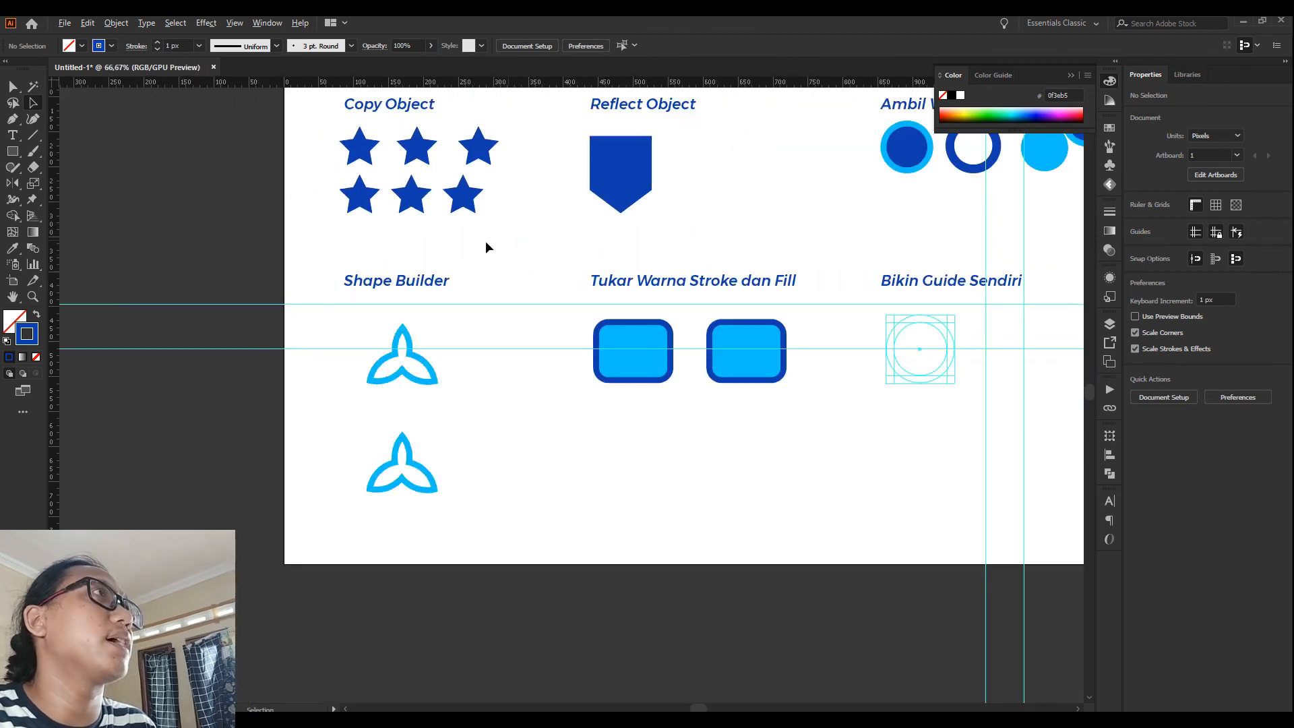
scroll(621, 175, "up", 2)
scroll(377, 313, "down", 1)
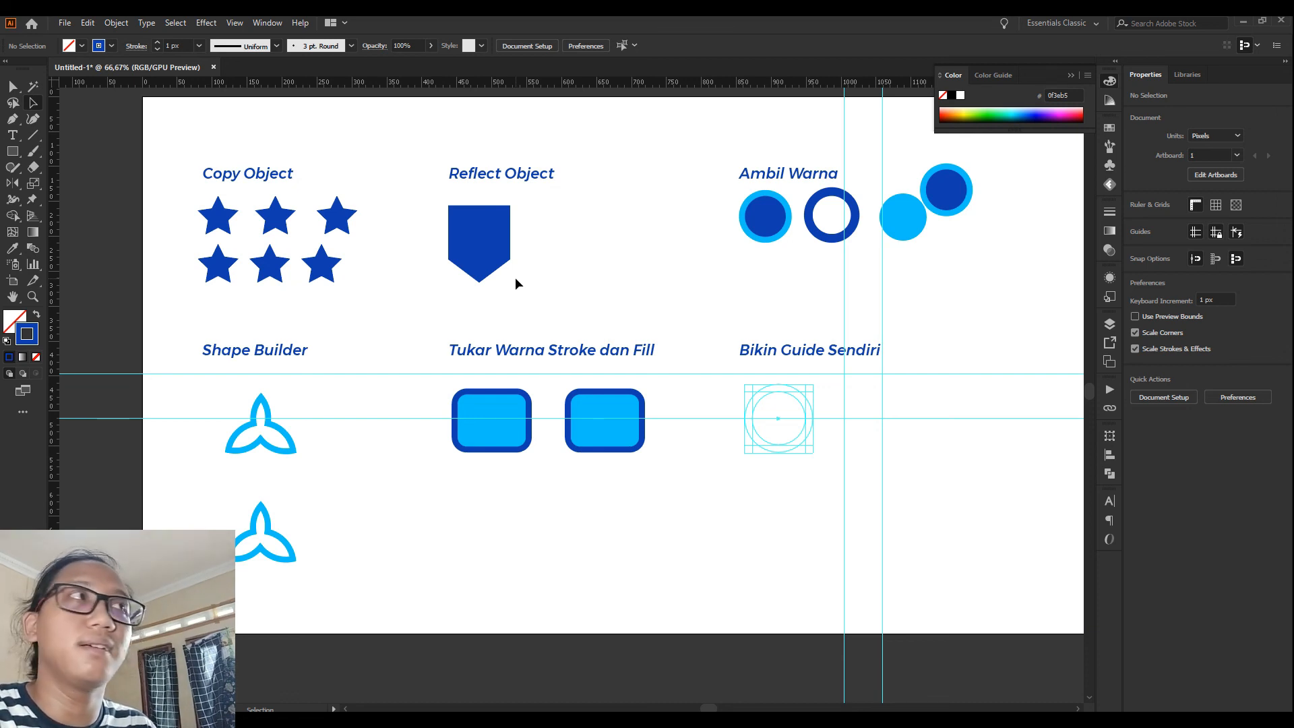
left_click(528, 529)
key("space")
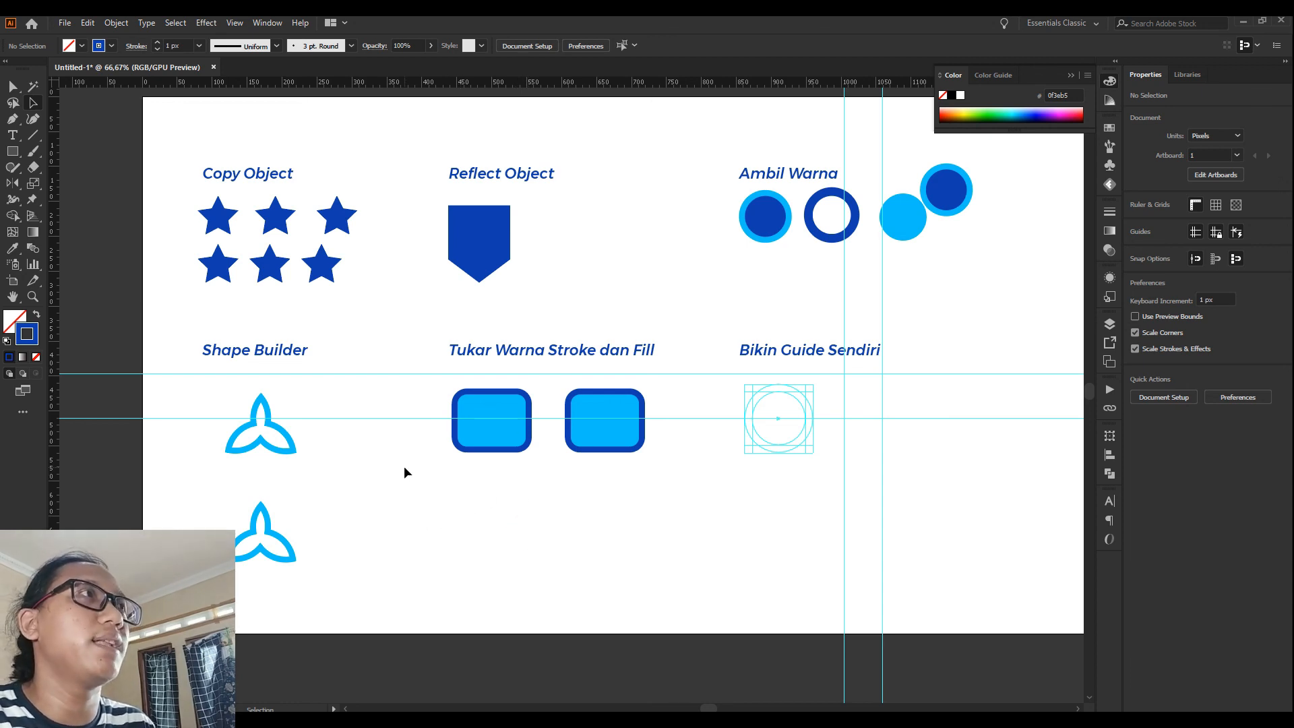